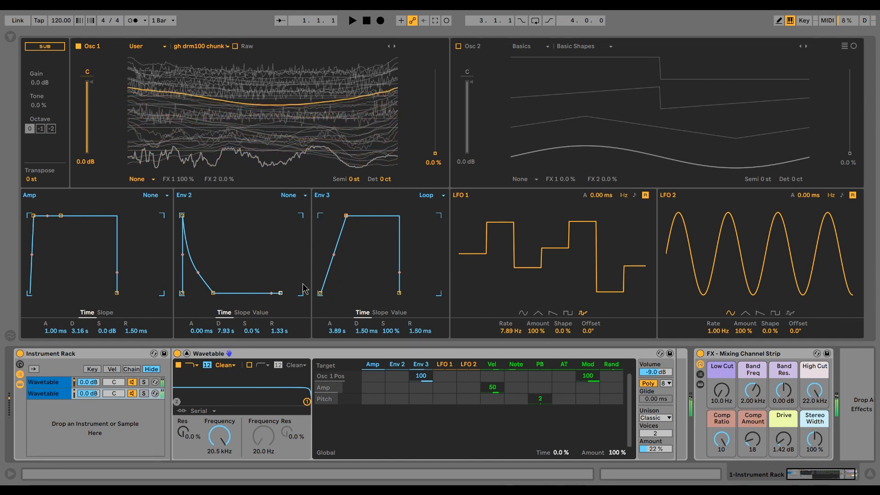
Delete the FX - Mixing Channel Strip device that follows the Instrument Rack
{"action": "left_click", "coordinate": [51, 382]}
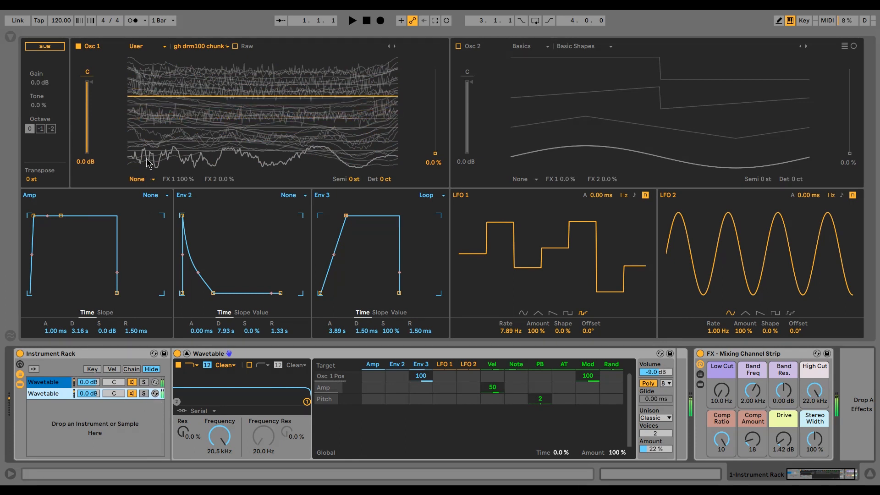
{"action": "left_click", "coordinate": [732, 360]}
{"action": "key", "text": "Delete"}
Delete the upper Wavetable chain and ungroup the Instrument Rack so only the Wavetable device remains
{"action": "left_click", "coordinate": [44, 380]}
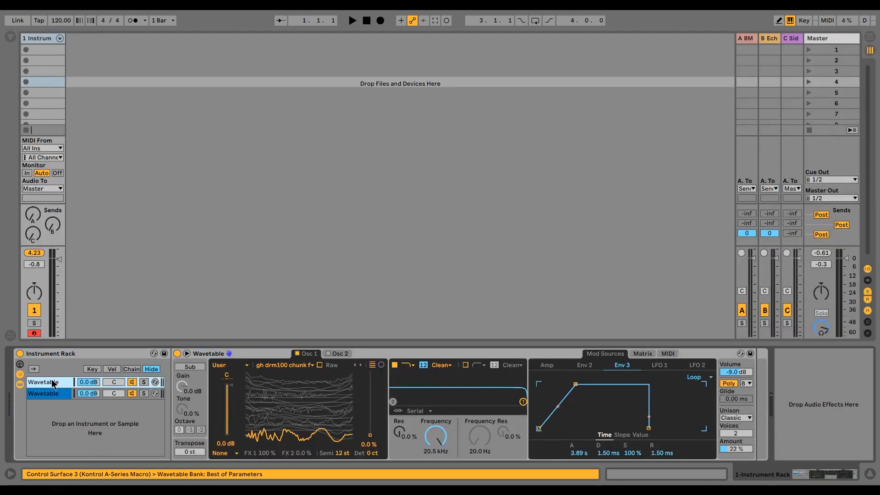
{"action": "key", "text": "Delete"}
{"action": "left_click", "coordinate": [48, 362]}
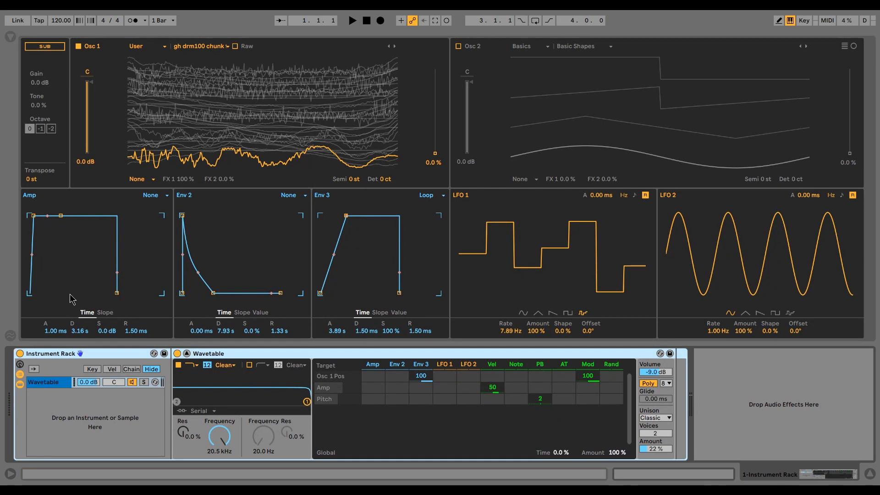
{"action": "key", "text": "ctrl+shift+g"}
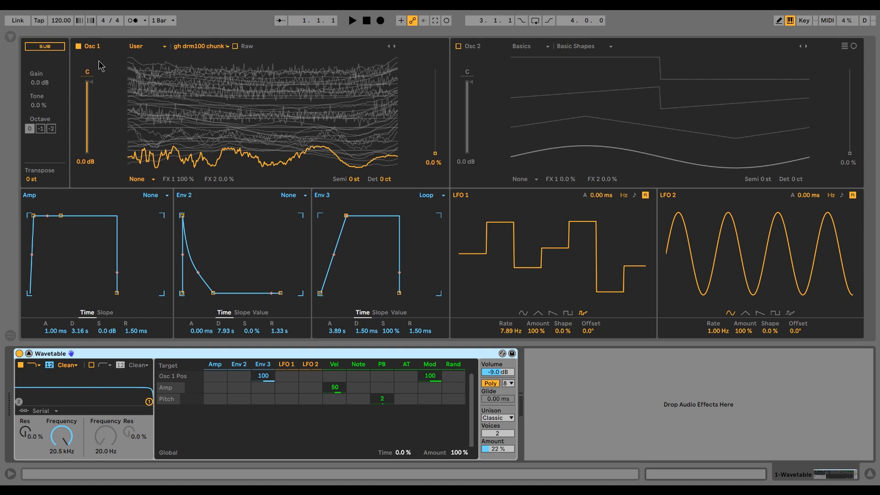
Show the folder of WAV samples in the browser and set the Wavetable's Unison mode to None
{"action": "left_click", "coordinate": [11, 37]}
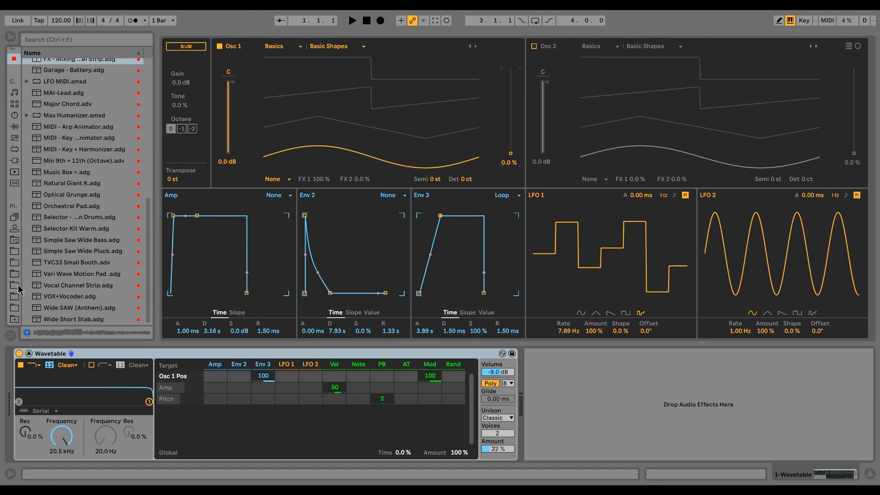
{"action": "left_click", "coordinate": [14, 309]}
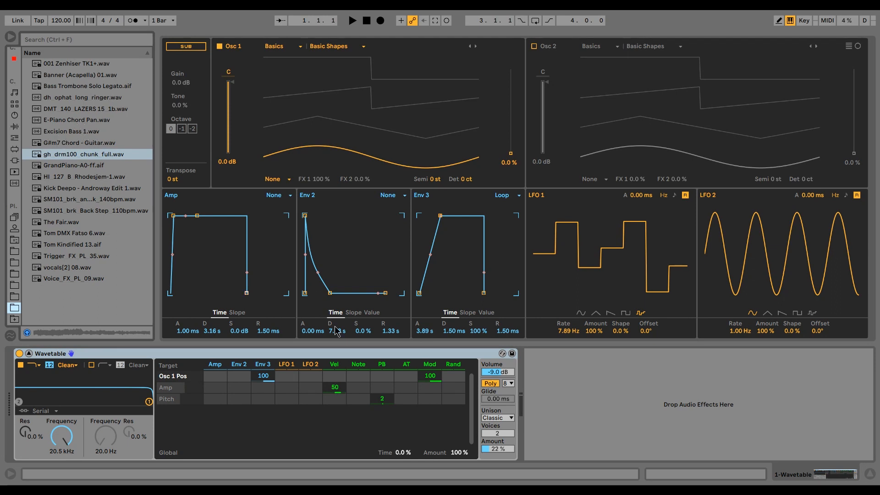
{"action": "left_click", "coordinate": [495, 352]}
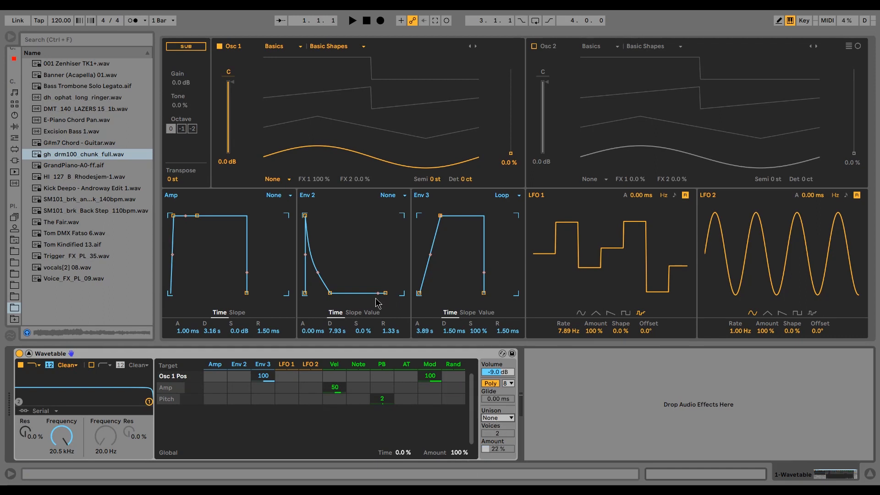
Load Excision Bass 1.wav as the wavetable of Oscillator 1
{"action": "left_click", "coordinate": [60, 132]}
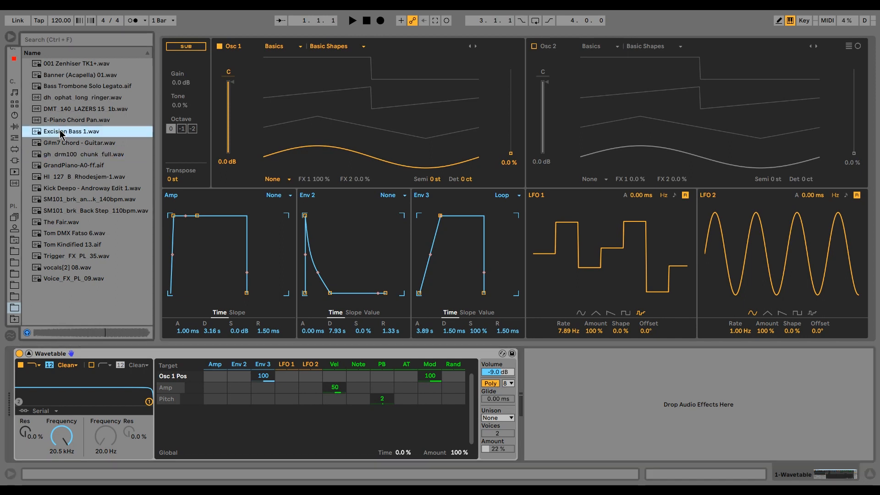
{"action": "left_click_drag", "start_coordinate": [65, 132], "coordinate": [65, 133]}
{"action": "left_click_drag", "start_coordinate": [308, 133], "coordinate": [312, 132]}
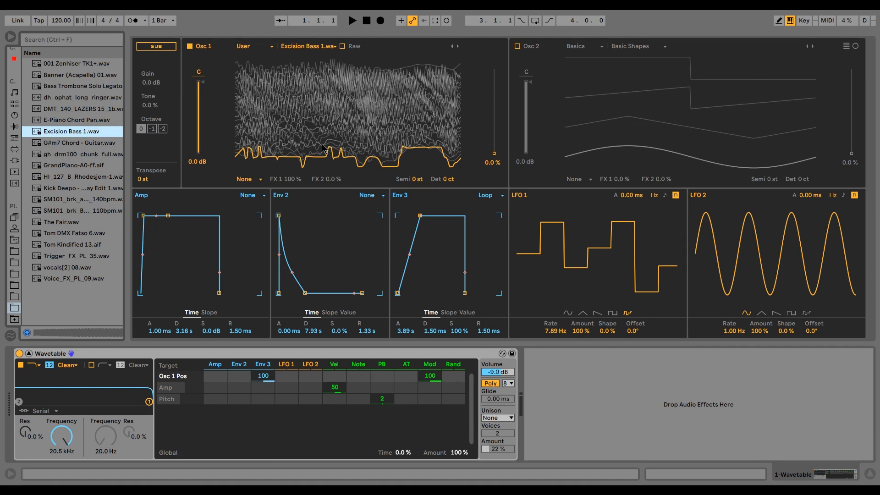
Clear Env 3's modulation of the Oscillator 1 position and sweep the wavetable position manually
{"action": "double_click", "coordinate": [270, 376]}
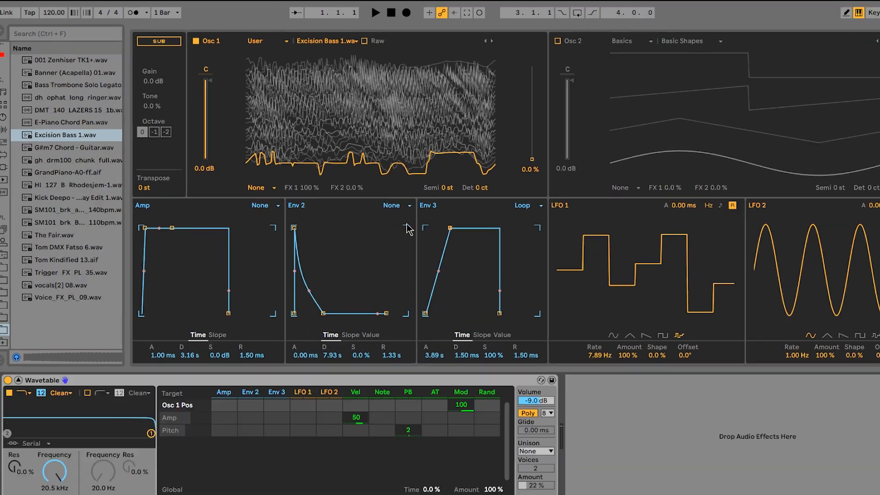
{"action": "left_click_drag", "start_coordinate": [494, 153], "coordinate": [682, 181]}
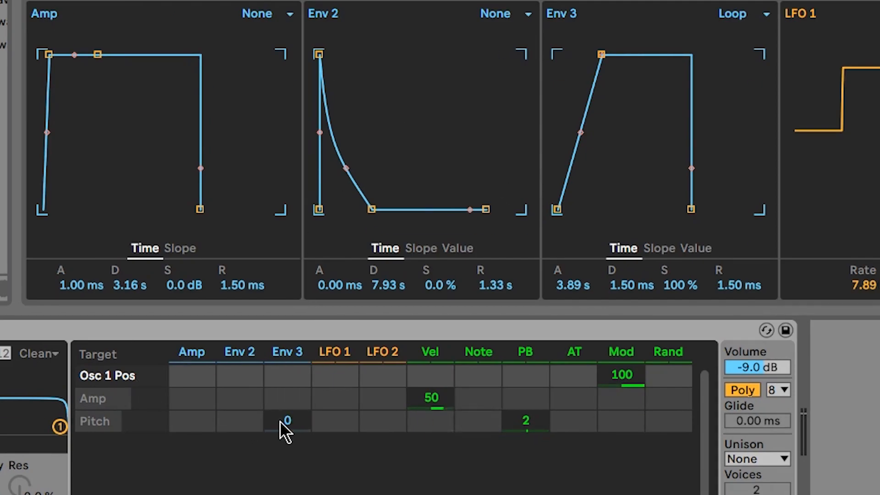
Set Env 3's modulation of the Oscillator 1 position to 100 and its attack time to 1.41 s
{"action": "left_click_drag", "start_coordinate": [286, 371], "coordinate": [283, 363]}
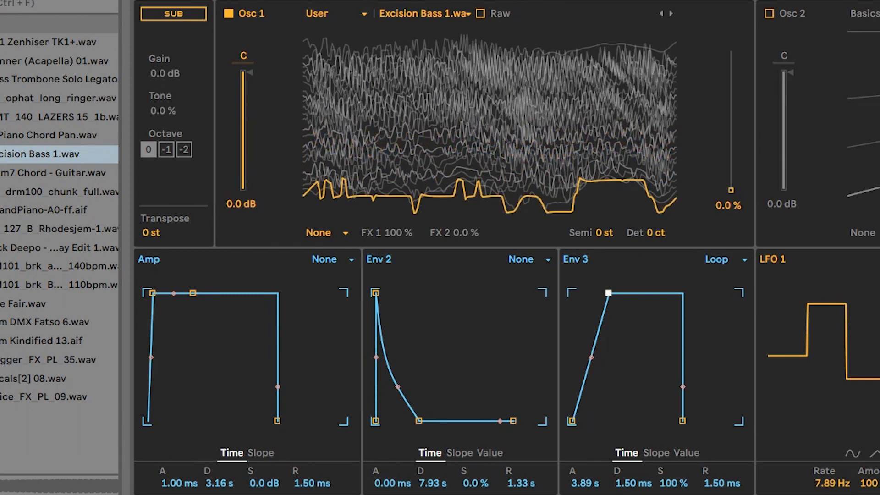
{"action": "left_click_drag", "start_coordinate": [586, 482], "coordinate": [586, 486]}
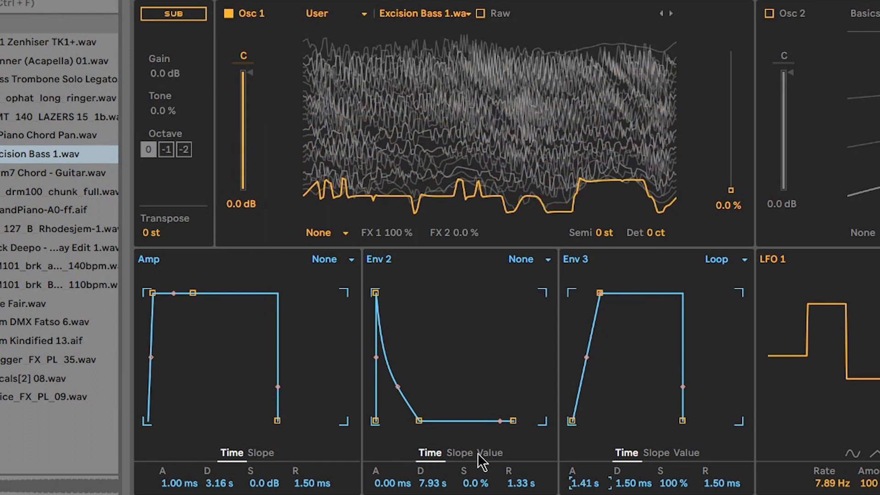
Enable the sub oscillator and set Unison to Shimmer with an amount of 25 %
{"action": "left_click", "coordinate": [174, 14]}
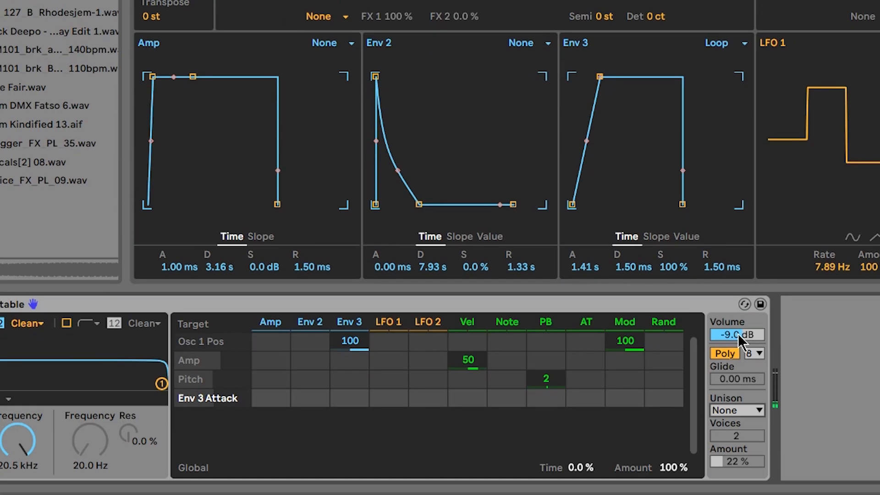
{"action": "left_click_drag", "start_coordinate": [737, 410], "coordinate": [738, 425]}
{"action": "left_click_drag", "start_coordinate": [742, 460], "coordinate": [742, 470]}
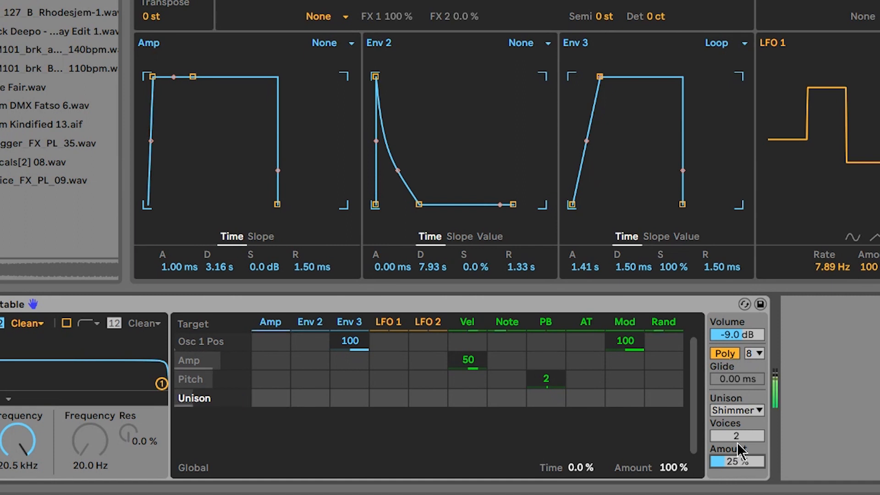
Sweep the Filter 1 frequency and load 001 Zenhiser TK1+.wav as Oscillator 1's wavetable
{"action": "mouse_move", "coordinate": [104, 434]}
{"action": "left_mouse_down"}
{"action": "mouse_move", "coordinate": [103, 490]}
{"action": "mouse_move", "coordinate": [104, 443]}
{"action": "left_mouse_up"}
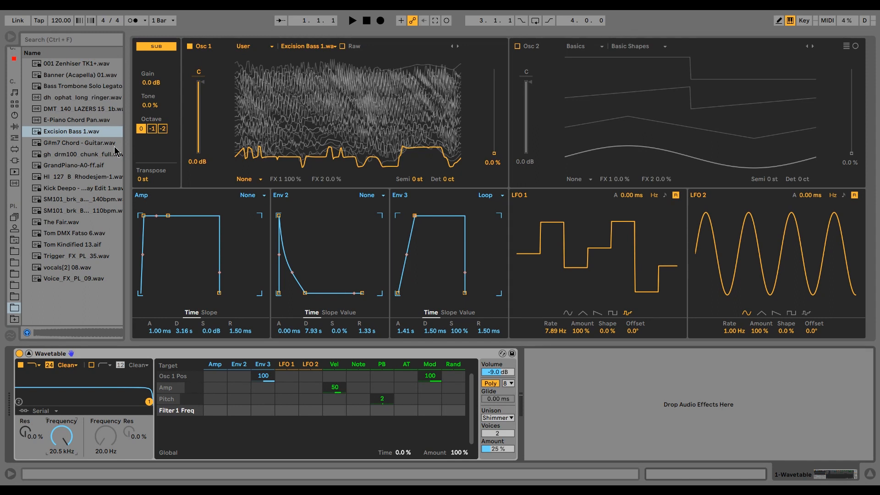
{"action": "left_click_drag", "start_coordinate": [59, 68], "coordinate": [261, 73]}
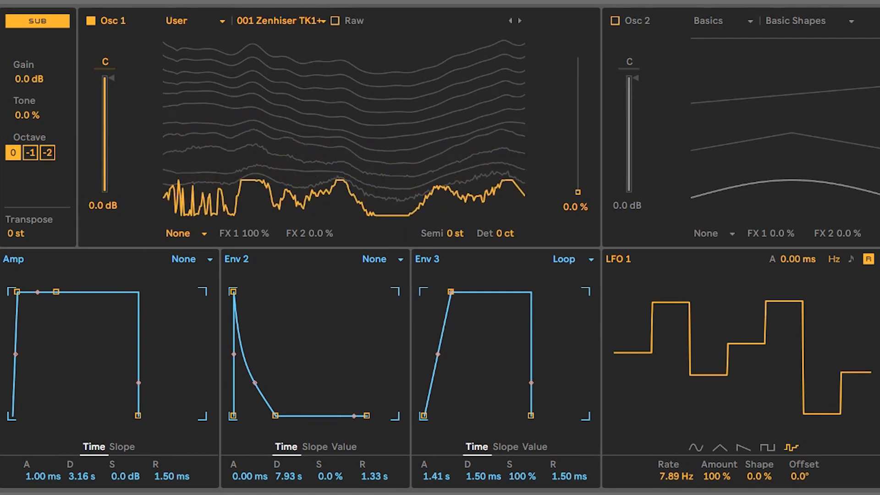
Shorten Env 3's attack time to 682 ms
{"action": "left_click", "coordinate": [451, 293]}
{"action": "mouse_move", "coordinate": [436, 476]}
{"action": "left_mouse_down"}
{"action": "mouse_move", "coordinate": [437, 493]}
{"action": "mouse_move", "coordinate": [446, 479]}
{"action": "left_mouse_up"}
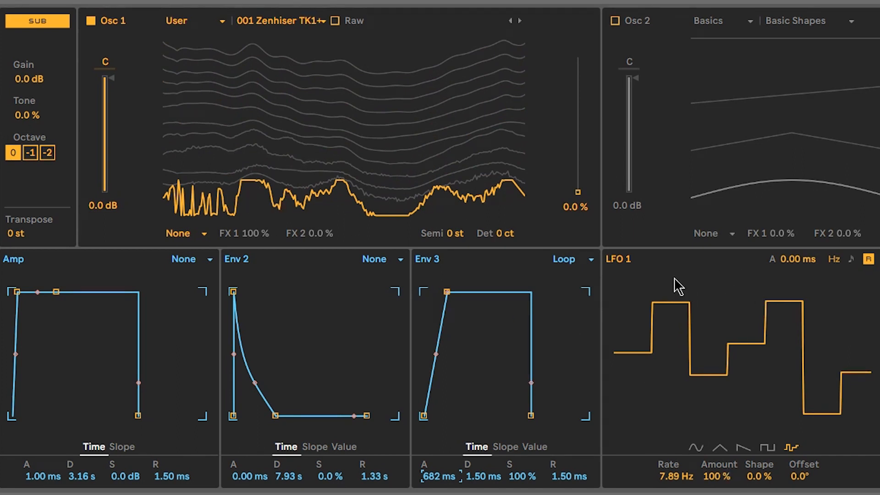
Set LFO 1's random stepped wave to 7.06 Hz and modulate the Oscillator 1 position with it by 55
{"action": "left_click", "coordinate": [789, 449]}
{"action": "left_click_drag", "start_coordinate": [681, 480], "coordinate": [681, 488]}
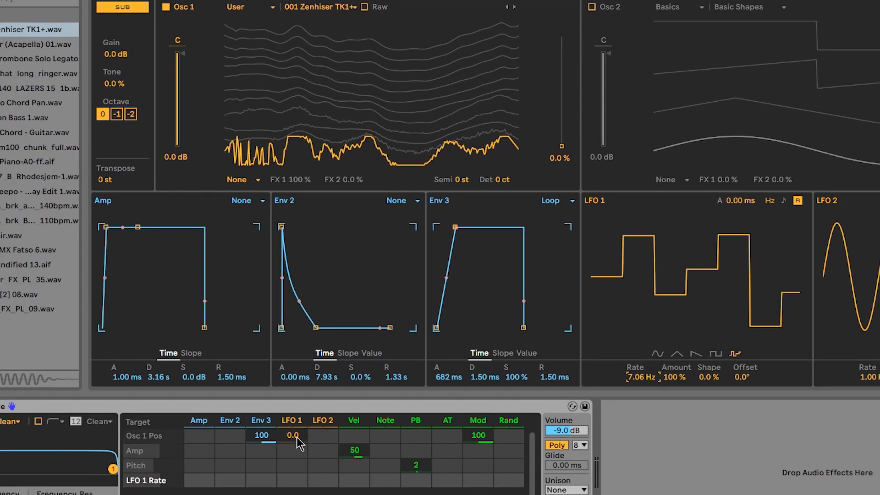
{"action": "left_click_drag", "start_coordinate": [299, 442], "coordinate": [298, 422]}
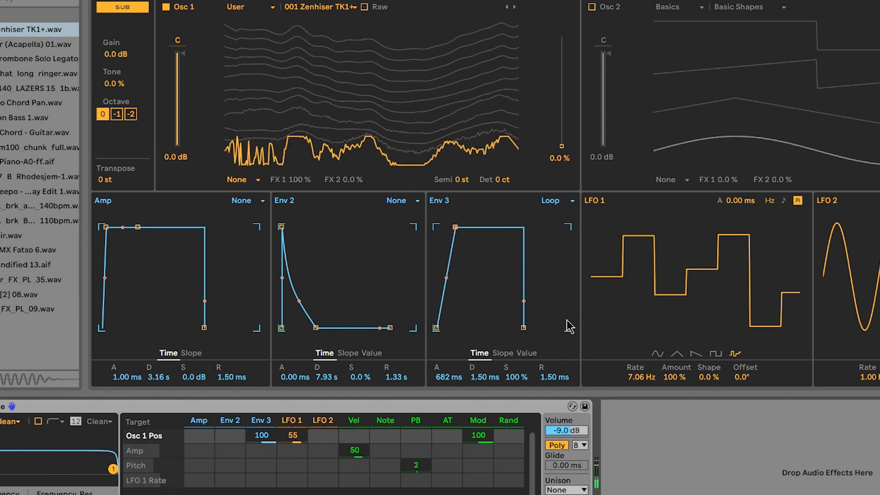
Lengthen the Amp envelope's release to 12.8 s
{"action": "left_click_drag", "start_coordinate": [204, 327], "coordinate": [239, 327]}
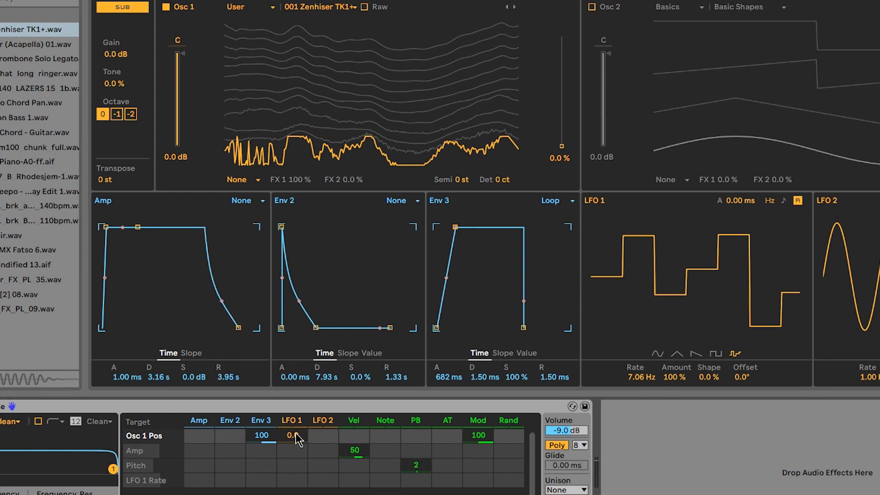
{"action": "left_click_drag", "start_coordinate": [239, 328], "coordinate": [250, 328]}
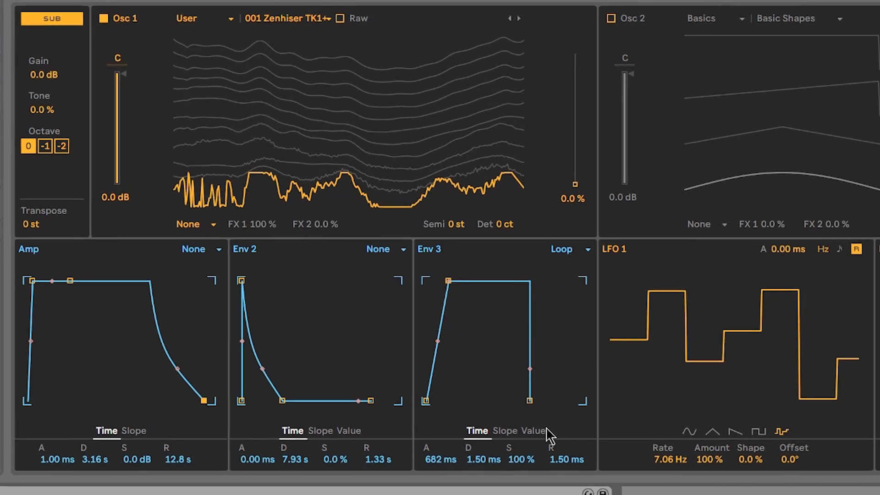
Try a 9.41 s release on Env 3 and return it to 1.50 ms
{"action": "left_click_drag", "start_coordinate": [560, 459], "coordinate": [560, 401]}
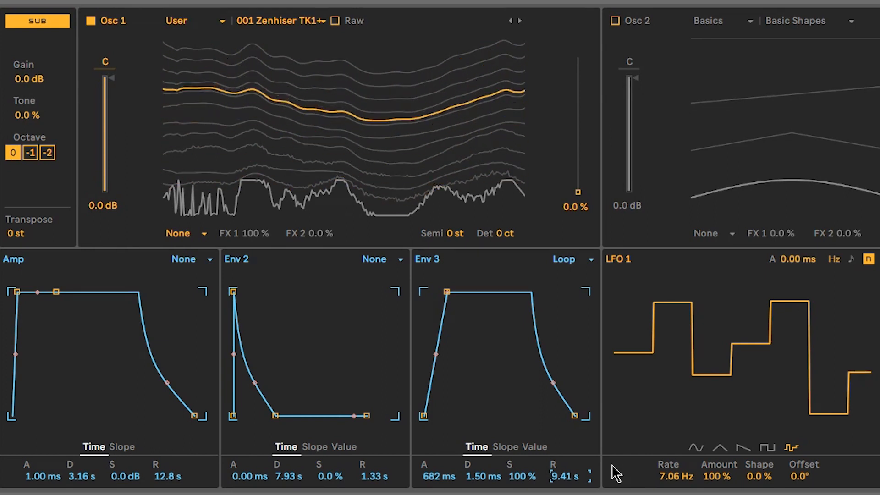
{"action": "left_click_drag", "start_coordinate": [566, 475], "coordinate": [569, 481]}
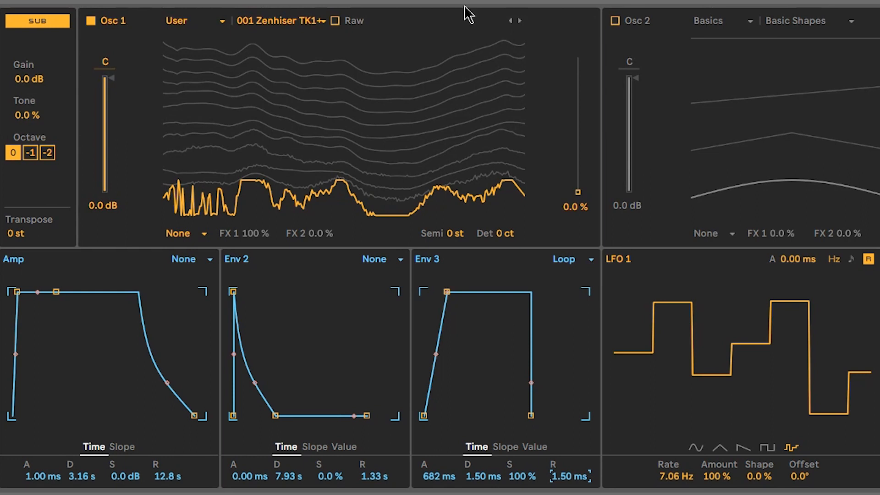
Toggle Oscillator 1's Raw mode on and off twice to compare the raw and processed wavetable
{"action": "left_click", "coordinate": [335, 21]}
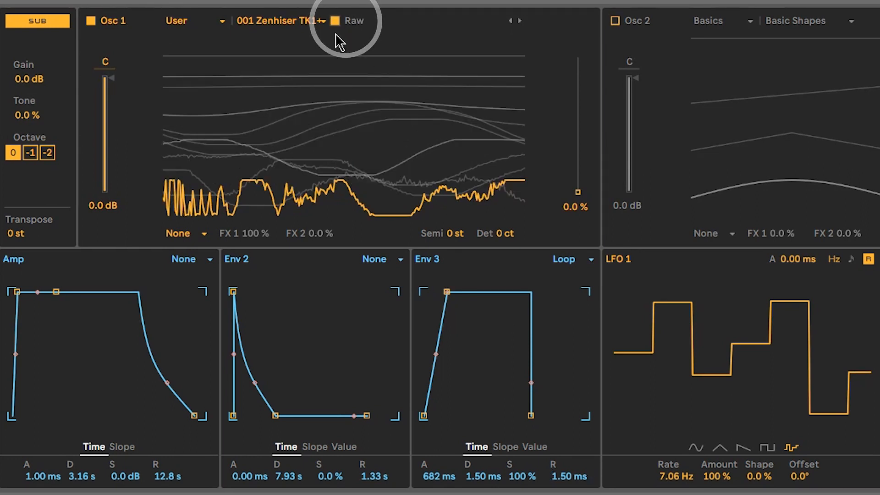
{"action": "left_click", "coordinate": [335, 21]}
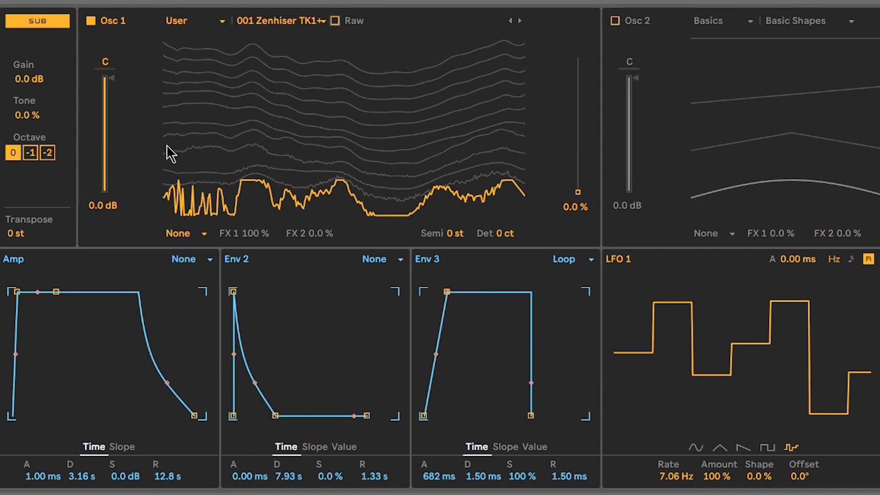
{"action": "mouse_move", "coordinate": [578, 192]}
{"action": "left_mouse_down"}
{"action": "mouse_move", "coordinate": [578, 66]}
{"action": "mouse_move", "coordinate": [578, 192]}
{"action": "mouse_move", "coordinate": [578, 134]}
{"action": "mouse_move", "coordinate": [578, 192]}
{"action": "mouse_move", "coordinate": [568, 187]}
{"action": "mouse_move", "coordinate": [568, 72]}
{"action": "mouse_move", "coordinate": [568, 192]}
{"action": "left_mouse_up"}
{"action": "left_click", "coordinate": [335, 21]}
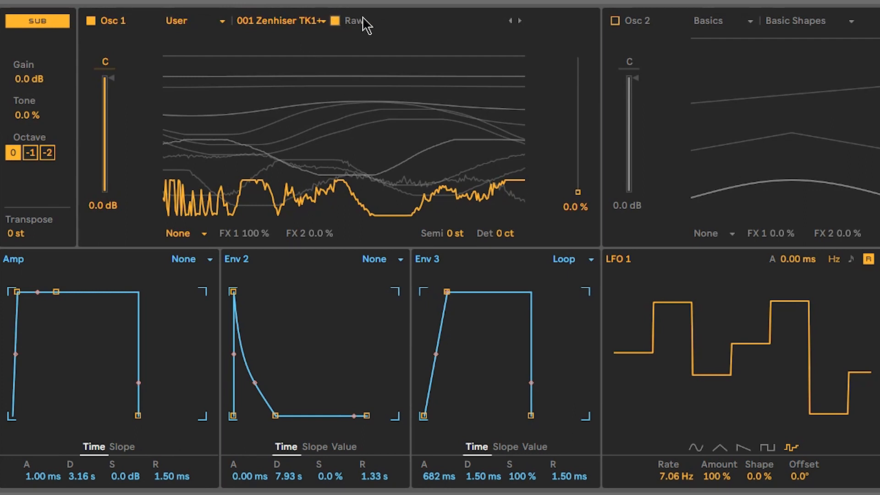
{"action": "left_click", "coordinate": [336, 21]}
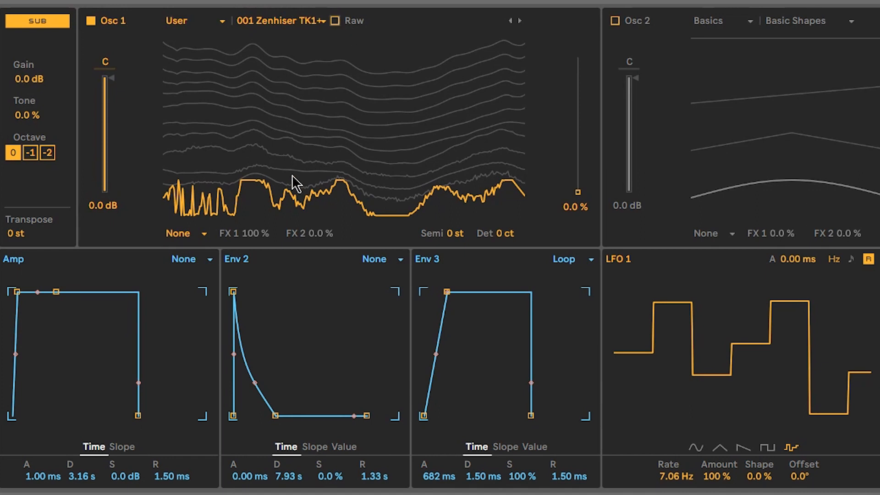
Move the Oscillator 1 wavetable position up to 24 % and return it to 0 %
{"action": "left_click_drag", "start_coordinate": [285, 177], "coordinate": [306, 173]}
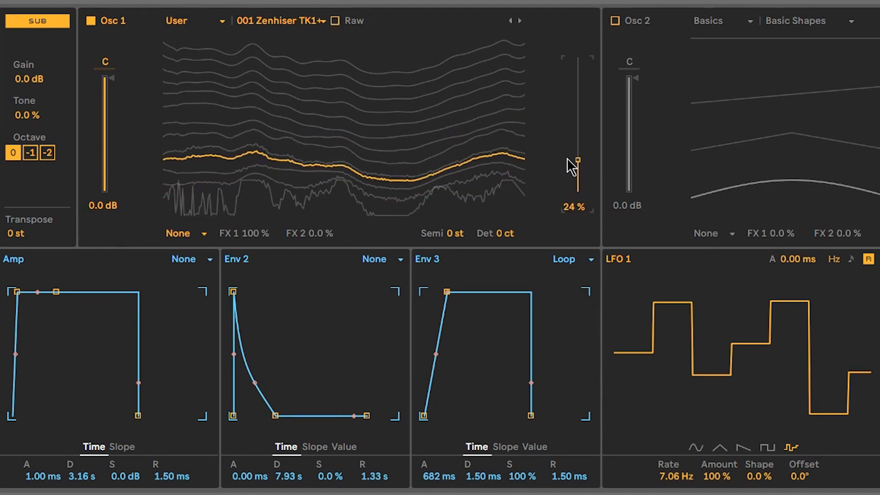
{"action": "left_click_drag", "start_coordinate": [578, 162], "coordinate": [590, 216]}
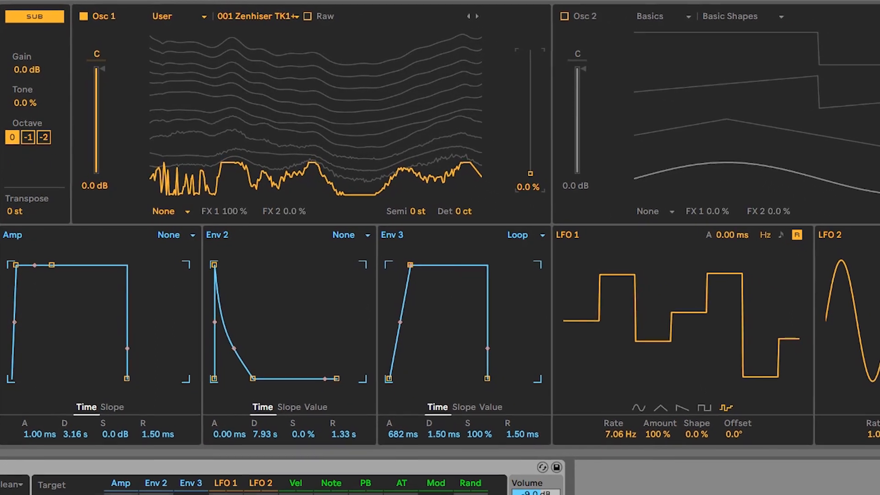
Invert Env 3's modulation of the Oscillator 1 position to -100 and set the wavetable position to 100 %
{"action": "left_click_drag", "start_coordinate": [185, 480], "coordinate": [185, 494]}
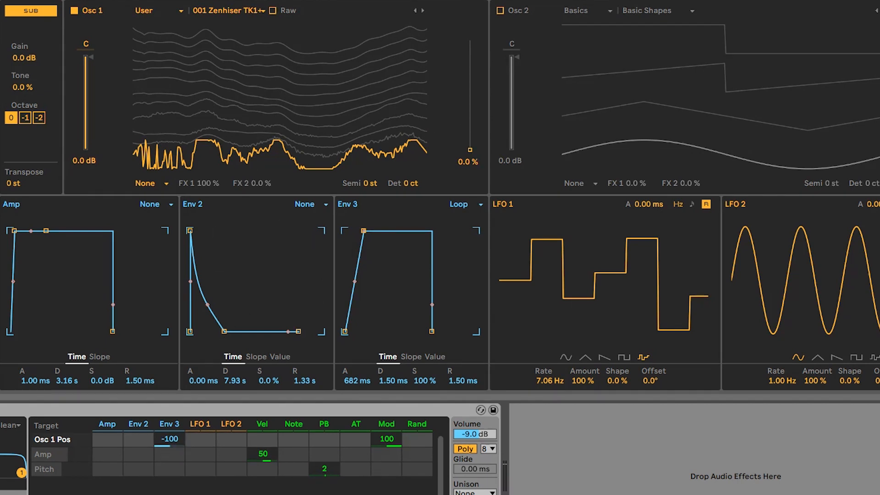
{"action": "left_click_drag", "start_coordinate": [470, 150], "coordinate": [472, 40]}
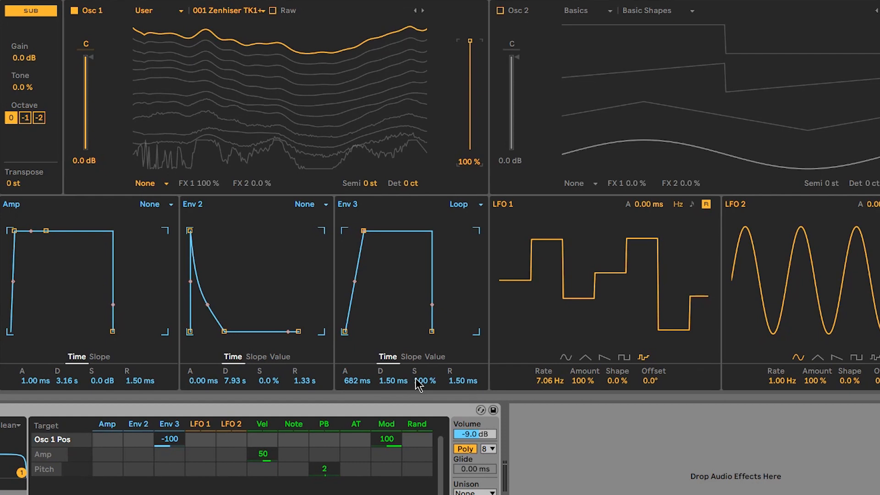
Try 0 % sustain on Env 3 with a 171 ms decay, and return the sustain to 100 %
{"action": "left_click_drag", "start_coordinate": [419, 384], "coordinate": [418, 430]}
{"action": "left_click_drag", "start_coordinate": [361, 329], "coordinate": [375, 330]}
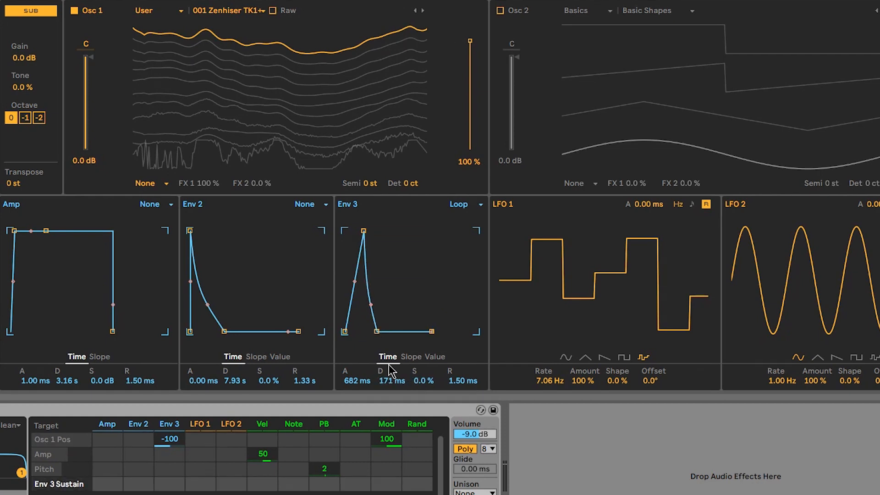
{"action": "left_click_drag", "start_coordinate": [418, 382], "coordinate": [418, 336]}
Replace Env 3 with LFO 2 at 100 as the Oscillator 1 position modulator and give LFO 2 a triangle wave
{"action": "double_click", "coordinate": [176, 443]}
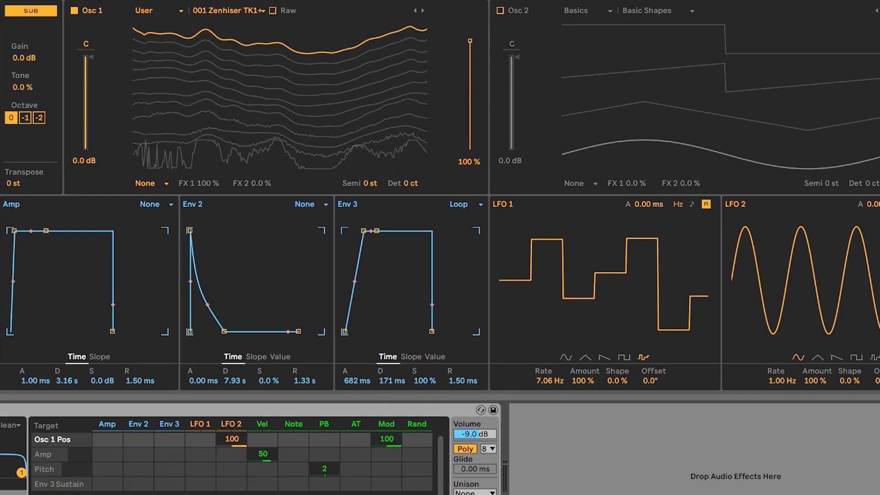
{"action": "left_click", "coordinate": [819, 357]}
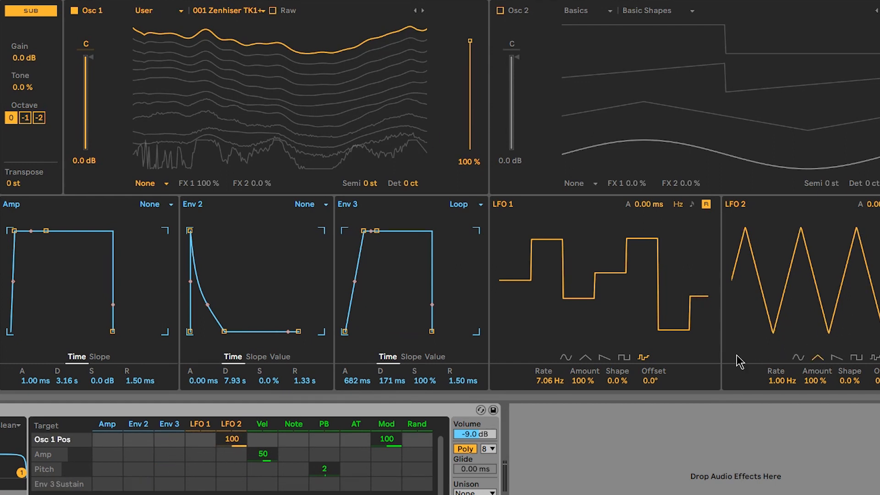
Set the Oscillator 1 wavetable position to 50 %
{"action": "left_click", "coordinate": [815, 380]}
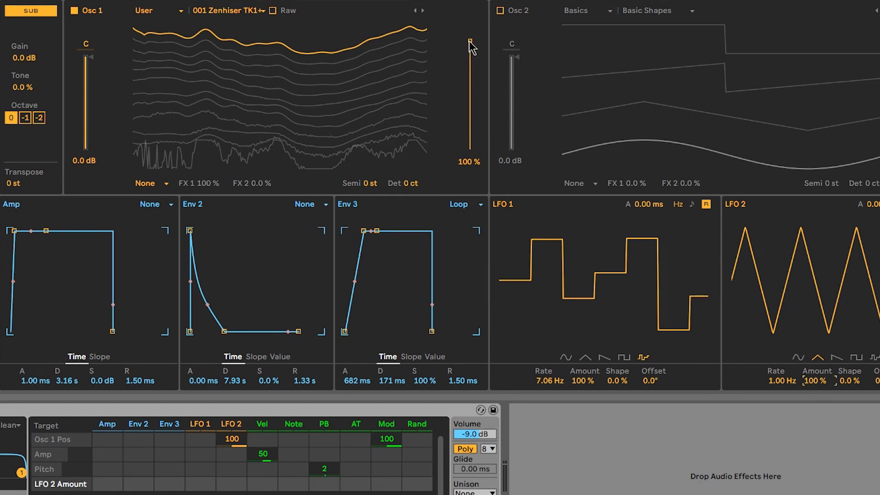
{"action": "left_click", "coordinate": [466, 161]}
{"action": "type", "text": "50"}
{"action": "key", "text": "Return"}
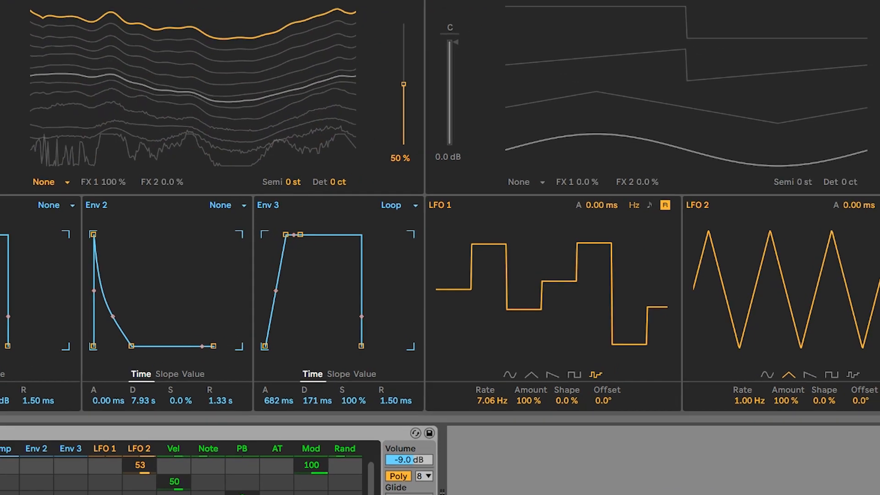
Set the Oscillator 1 position to 26 % with LFO 2 modulation at 27, and slow LFO 2 to 0.21 Hz
{"action": "left_click_drag", "start_coordinate": [221, 54], "coordinate": [222, 91]}
{"action": "left_click", "coordinate": [706, 455]}
{"action": "left_click_drag", "start_coordinate": [660, 455], "coordinate": [619, 487]}
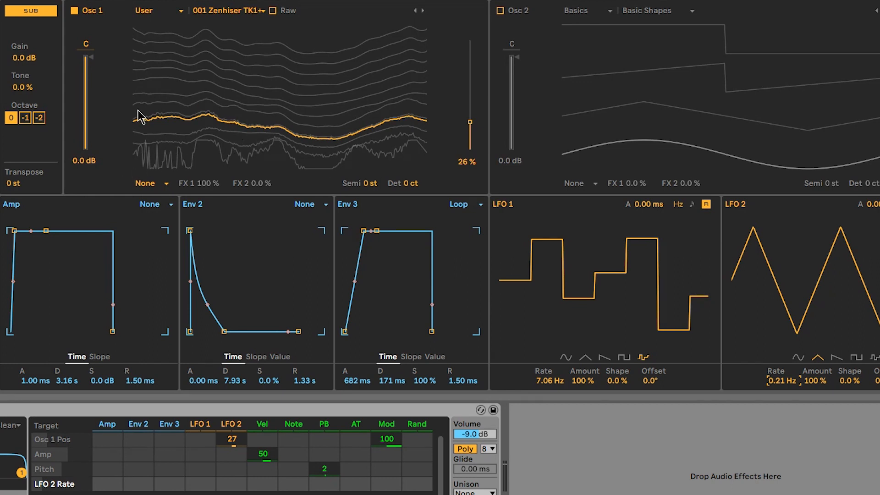
Return the Oscillator 1 position to 0 % and replace its LFO 2 modulation with a non-looping Env 3 at 25
{"action": "left_click_drag", "start_coordinate": [470, 122], "coordinate": [470, 149]}
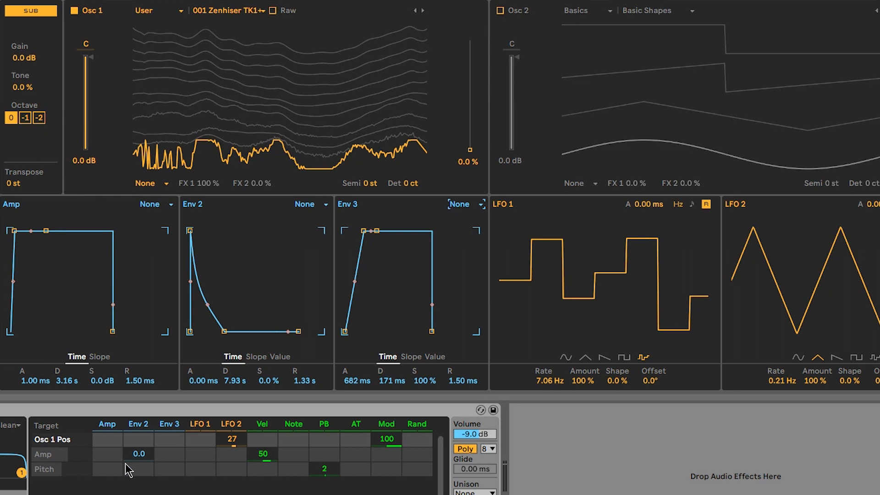
{"action": "double_click", "coordinate": [229, 442]}
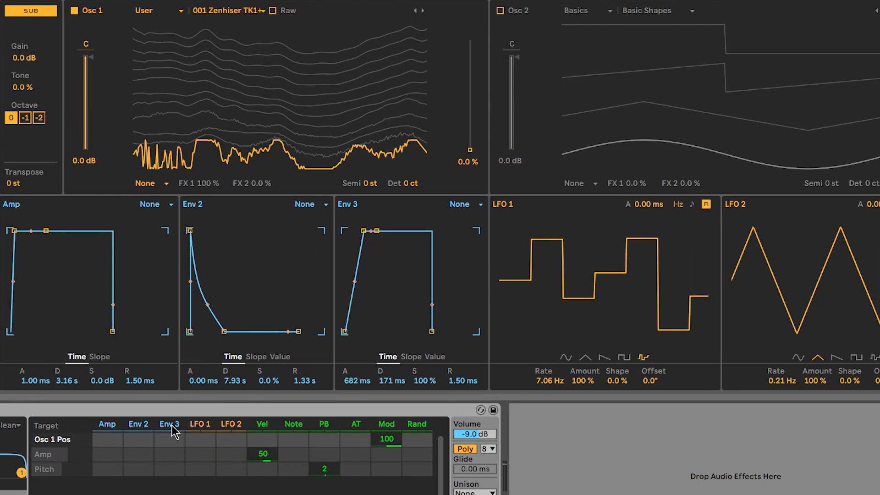
{"action": "left_click_drag", "start_coordinate": [170, 440], "coordinate": [185, 432]}
Give LFO 1 a sine wave at 4.71 Hz and let it modulate the Oscillator 1 position by 1.0
{"action": "left_click", "coordinate": [567, 357]}
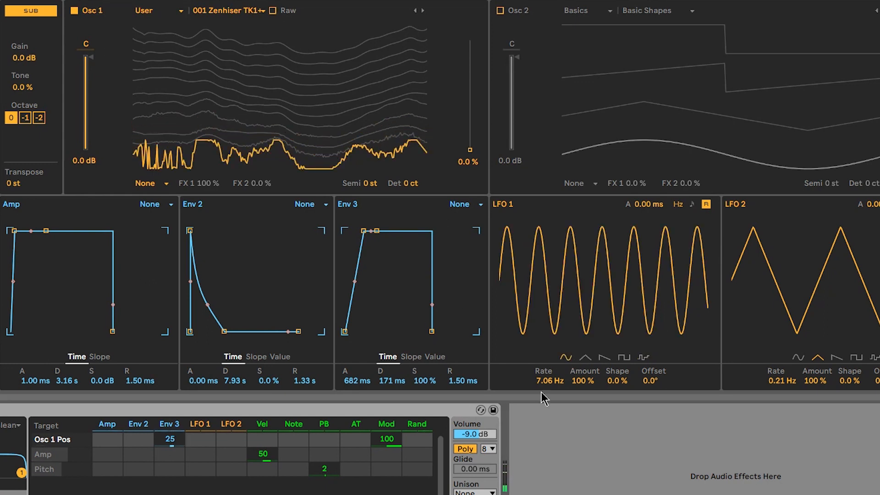
{"action": "left_click", "coordinate": [199, 439]}
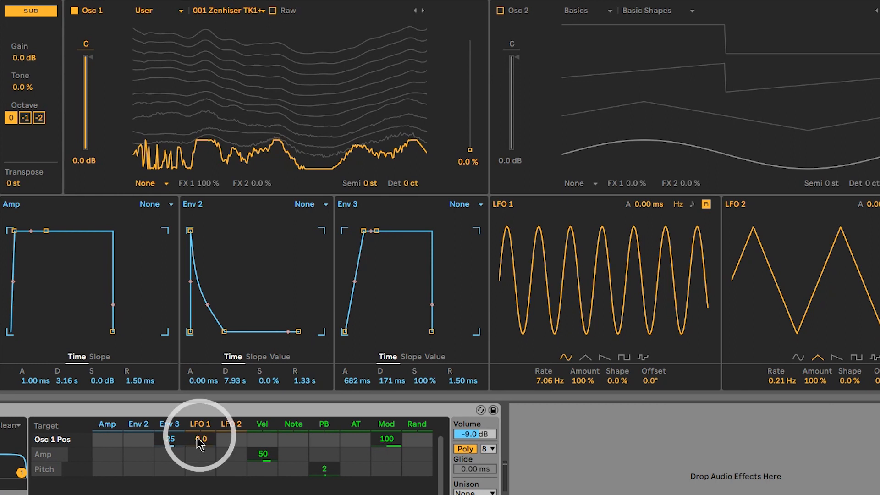
{"action": "left_click_drag", "start_coordinate": [199, 435], "coordinate": [199, 446]}
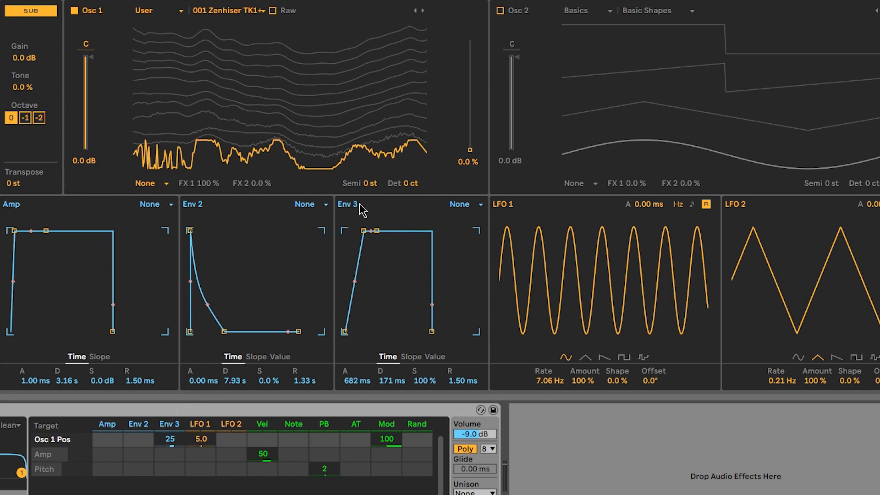
{"action": "left_click_drag", "start_coordinate": [550, 380], "coordinate": [550, 395]}
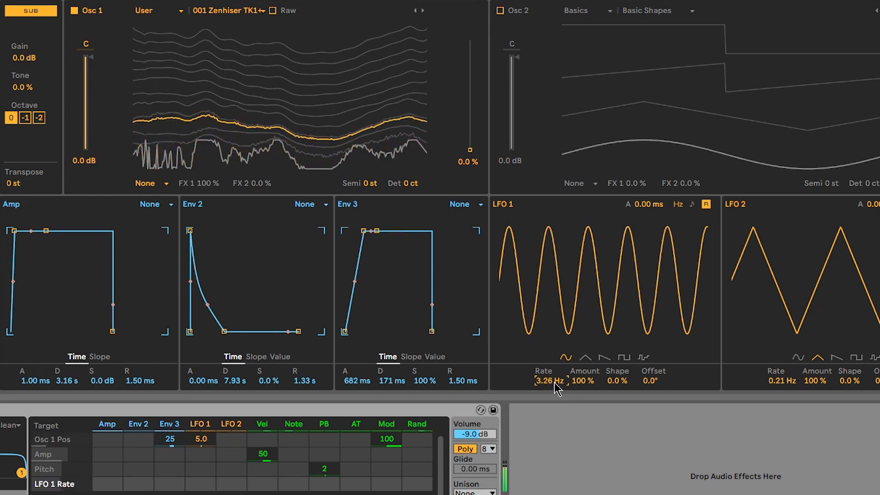
{"action": "left_click_drag", "start_coordinate": [203, 438], "coordinate": [203, 442]}
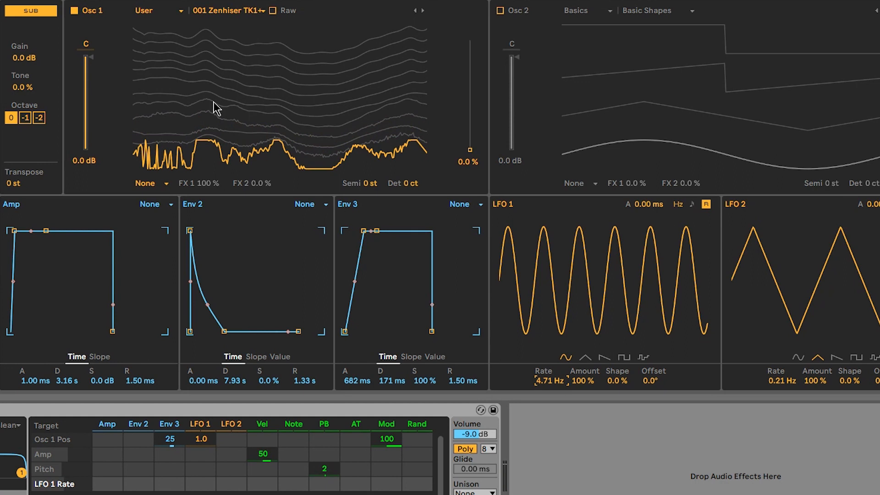
Switch the sub oscillator off and back on, and use Classic unison with 2 voices
{"action": "left_click", "coordinate": [45, 11]}
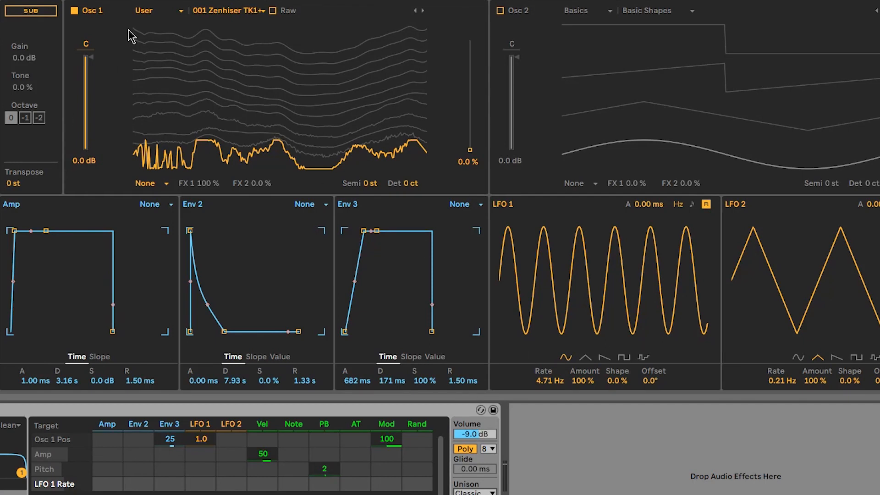
{"action": "left_click", "coordinate": [38, 13]}
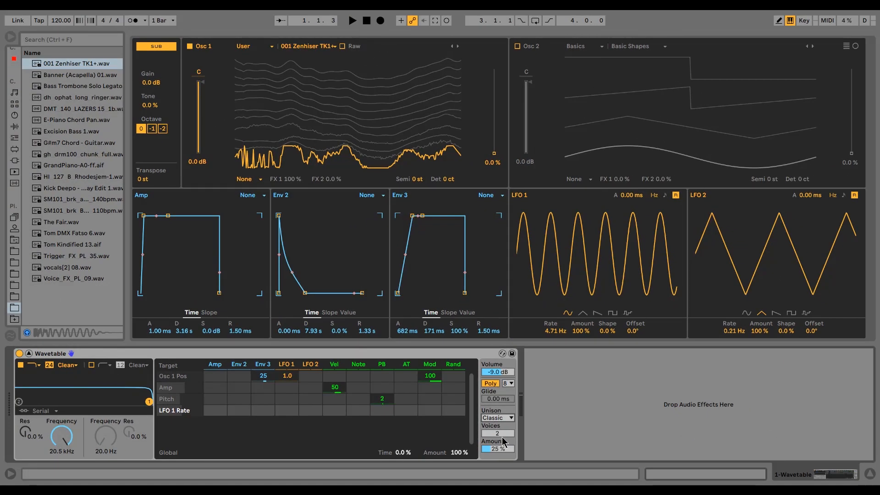
{"action": "left_click", "coordinate": [502, 435]}
Duplicate the Wavetable track and name the two tracks Bass and Pad
{"action": "left_click", "coordinate": [29, 354]}
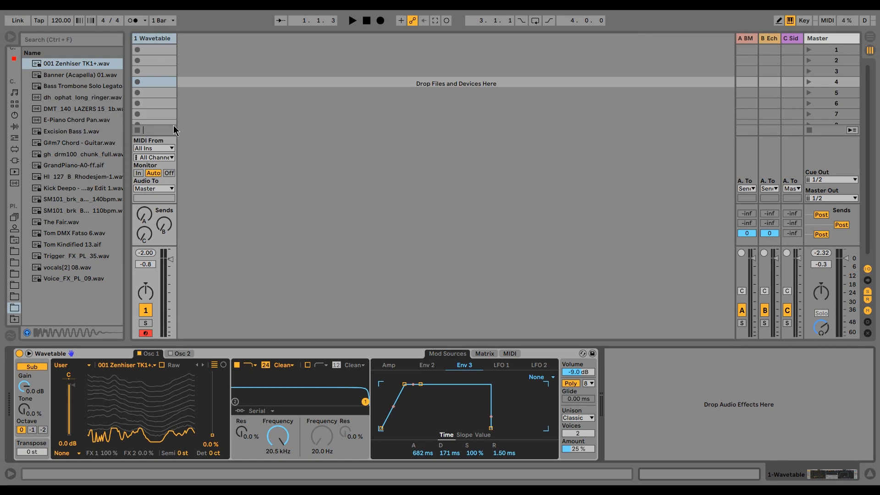
{"action": "left_click", "coordinate": [196, 50]}
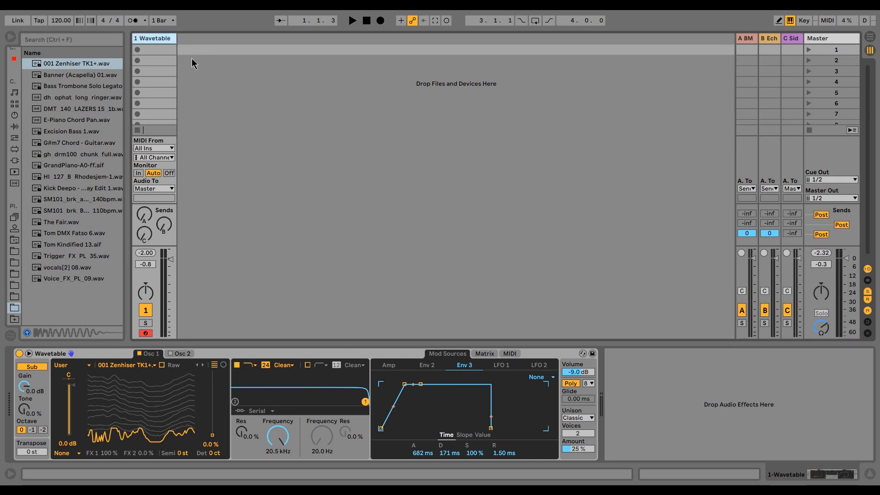
{"action": "key", "text": "ctrl+d"}
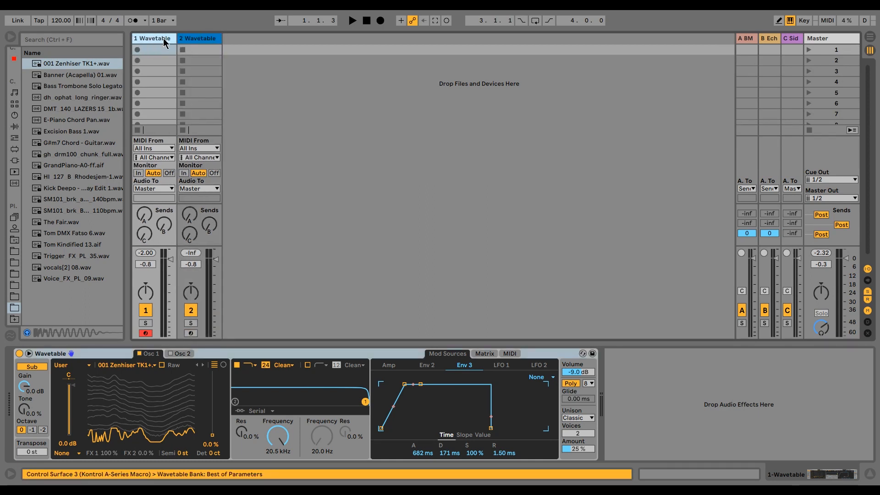
{"action": "left_click", "coordinate": [163, 37]}
{"action": "type", "text": "Bass"}
{"action": "key", "text": "Tab"}
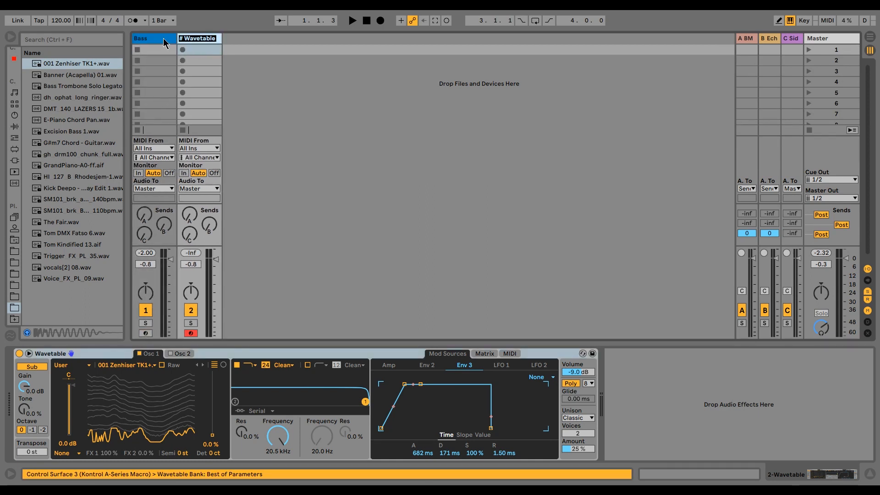
{"action": "type", "text": "Pad"}
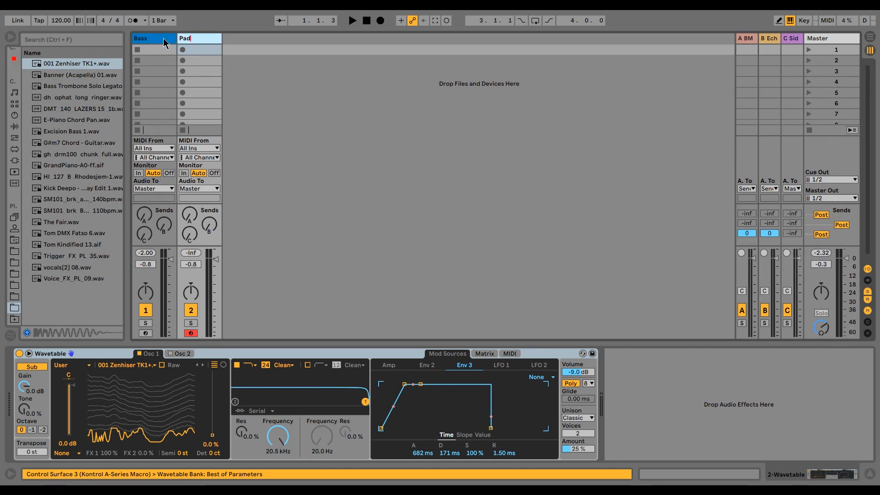
{"action": "key", "text": "Tab"}
Duplicate the Pad track and name the copy Lead
{"action": "left_click", "coordinate": [191, 42]}
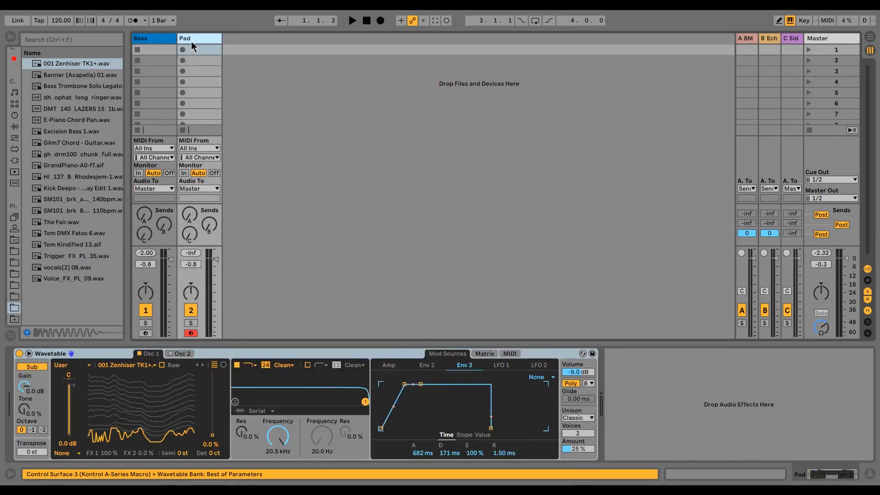
{"action": "key", "text": "ctrl+d"}
{"action": "key", "text": "ctrl+r"}
{"action": "type", "text": "Lead"}
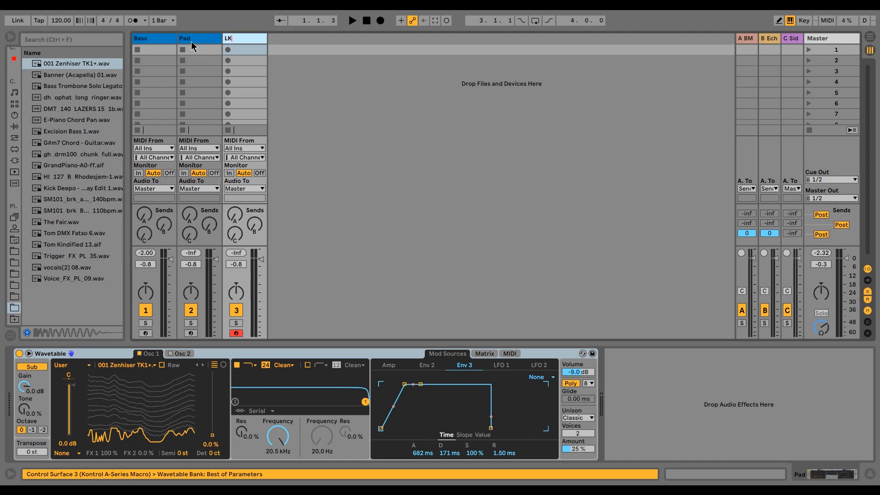
{"action": "key", "text": "Return"}
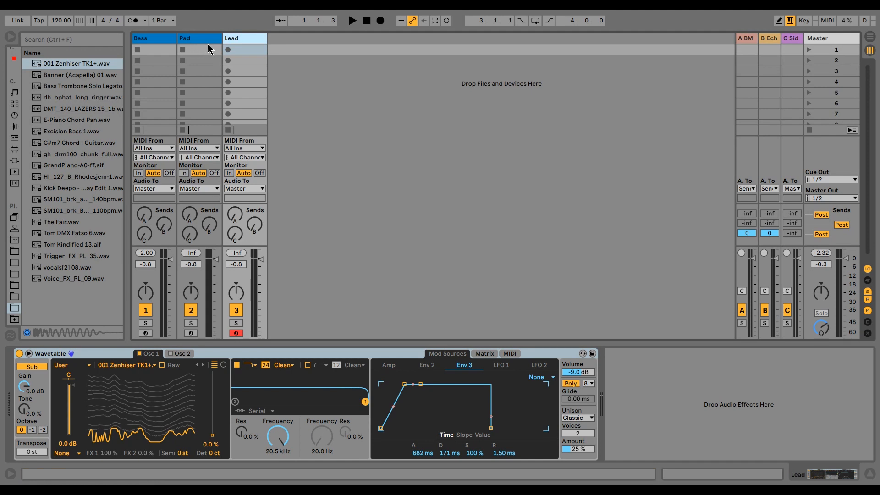
Turn off unison in the Lead track's expanded Wavetable and lower its volume to -13 dB while auditioning notes
{"action": "left_click", "coordinate": [28, 354]}
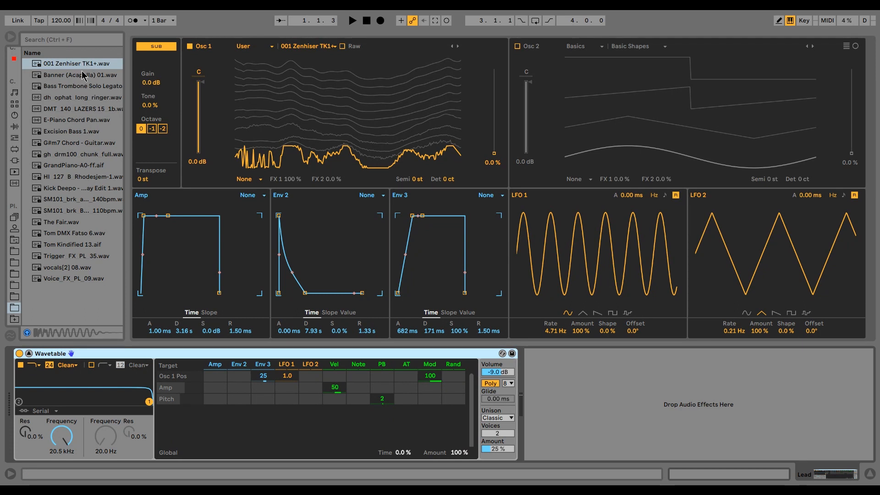
{"action": "key", "text": "z"}
{"action": "key", "text": "a"}
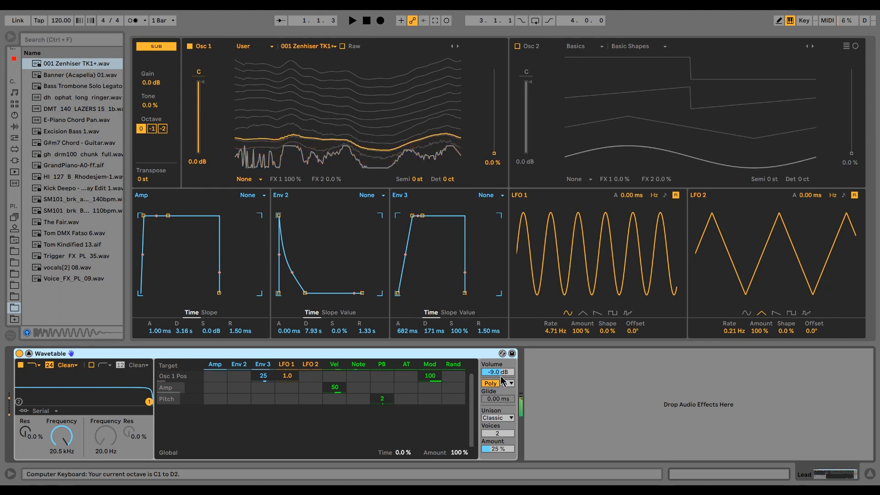
{"action": "left_click", "coordinate": [498, 418]}
{"action": "left_click", "coordinate": [488, 351]}
{"action": "left_click_drag", "start_coordinate": [504, 374], "coordinate": [503, 370]}
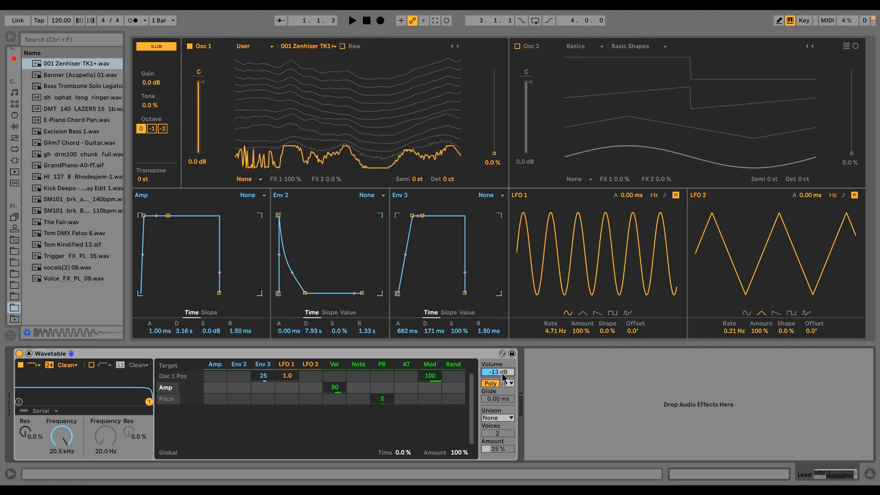
{"action": "key", "text": "a"}
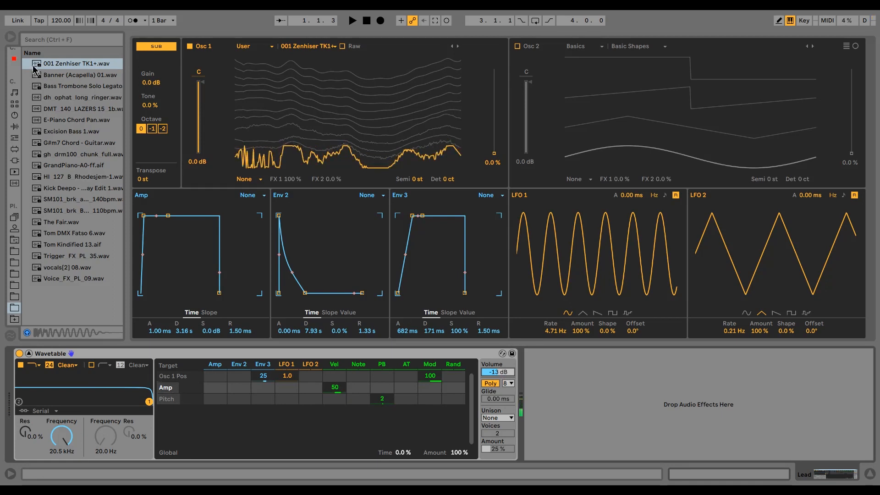
Load dh ophat long ringer.wav as the Oscillator 1 wavetable and switch off the sub oscillator
{"action": "left_click", "coordinate": [73, 98]}
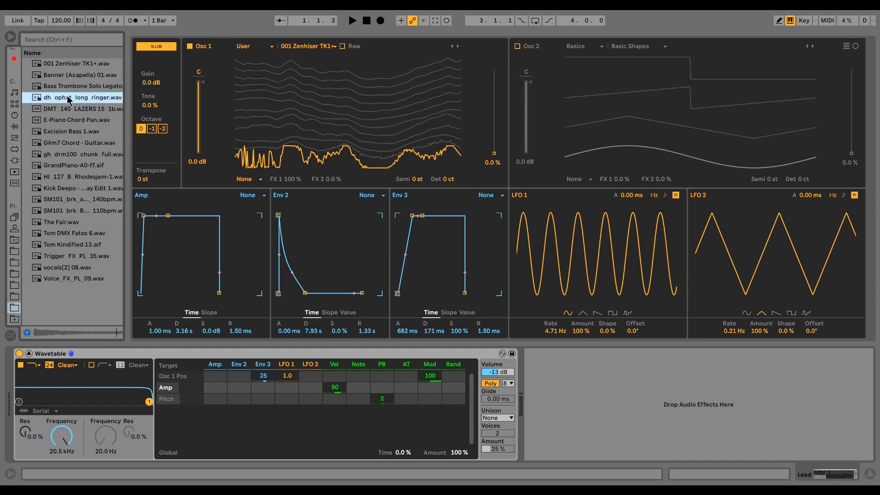
{"action": "left_click_drag", "start_coordinate": [317, 114], "coordinate": [318, 115]}
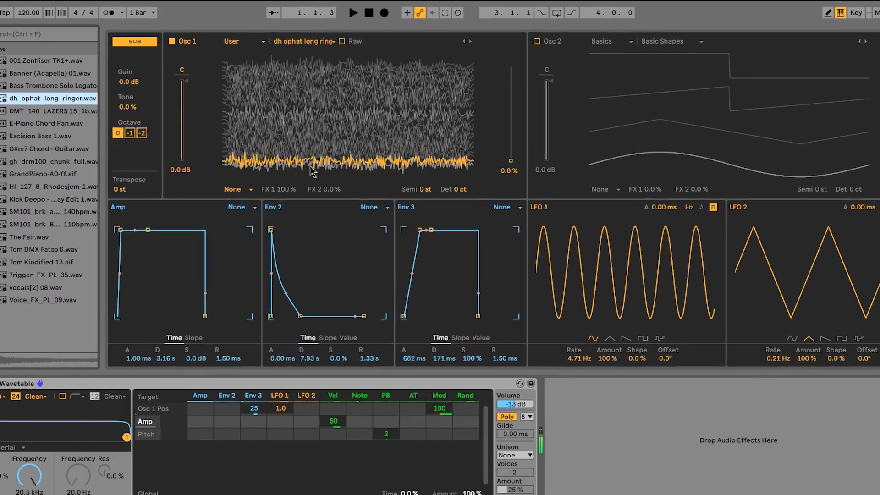
{"action": "left_click", "coordinate": [125, 39]}
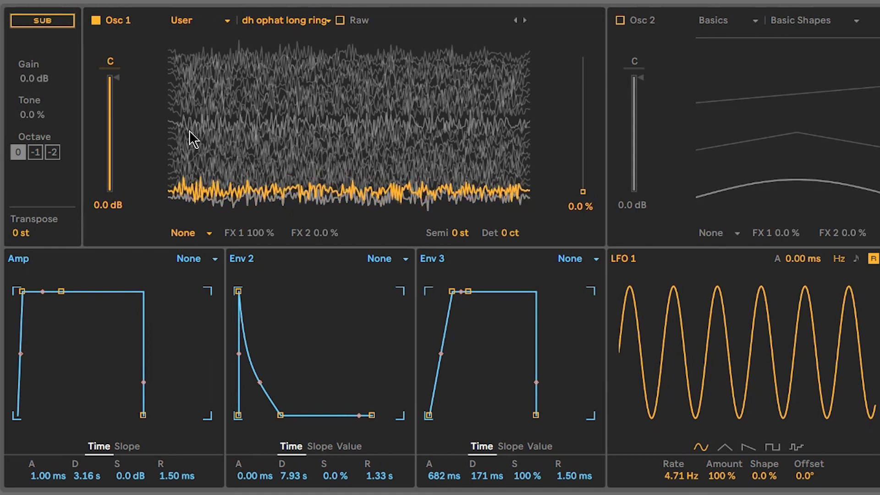
Shape the Amp envelope as a pluck with 0 ms attack, 483 ms decay, -inf dB sustain and 1.50 ms release
{"action": "left_click_drag", "start_coordinate": [22, 291], "coordinate": [58, 416]}
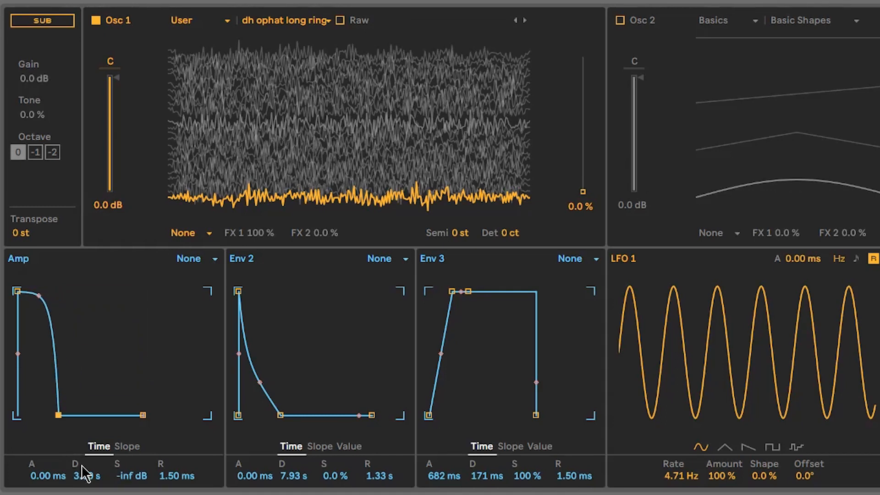
{"action": "left_click_drag", "start_coordinate": [77, 464], "coordinate": [78, 465]}
{"action": "left_click_drag", "start_coordinate": [39, 312], "coordinate": [39, 360]}
{"action": "mouse_move", "coordinate": [54, 416]}
{"action": "left_mouse_down"}
{"action": "mouse_move", "coordinate": [34, 416]}
{"action": "mouse_move", "coordinate": [42, 416]}
{"action": "left_mouse_up"}
{"action": "left_click_drag", "start_coordinate": [174, 477], "coordinate": [174, 475]}
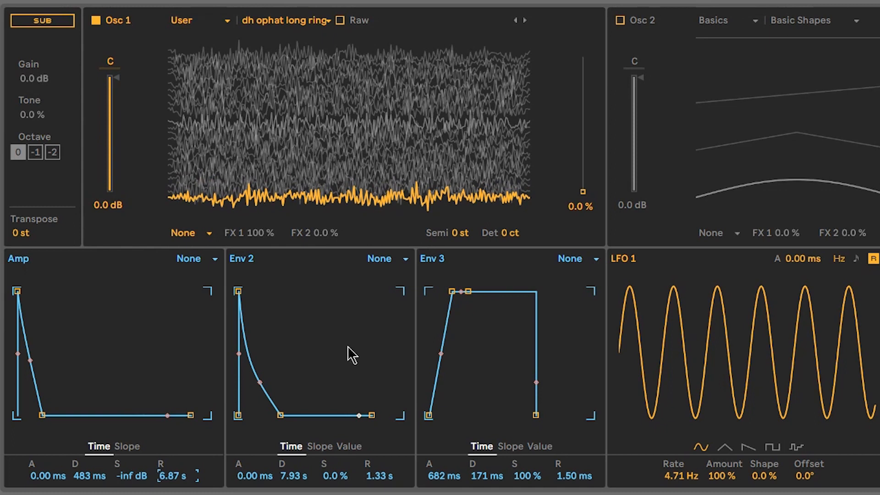
{"action": "left_click_drag", "start_coordinate": [169, 475], "coordinate": [157, 494]}
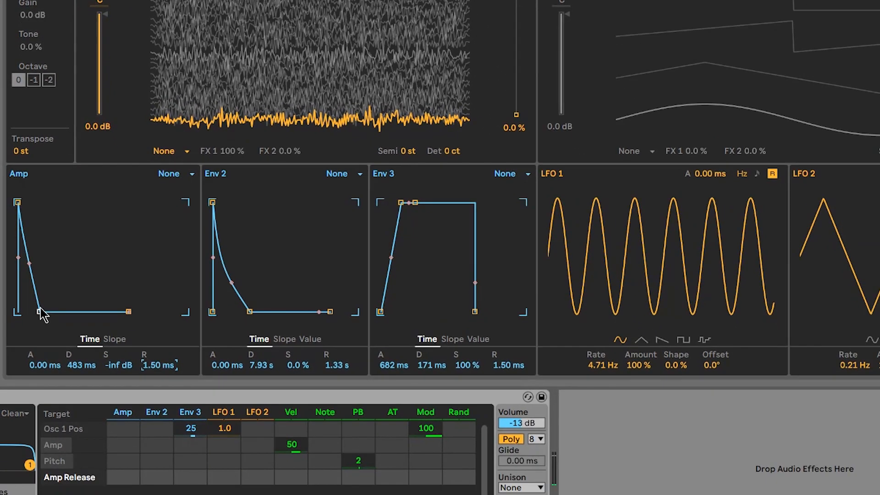
Raise the Amp sustain to 0.0 dB with a 1.77 s decay, and increase Env 3's modulation of the Oscillator 1 position to 100
{"action": "left_click_drag", "start_coordinate": [40, 345], "coordinate": [49, 230]}
{"action": "left_click_drag", "start_coordinate": [195, 467], "coordinate": [196, 459]}
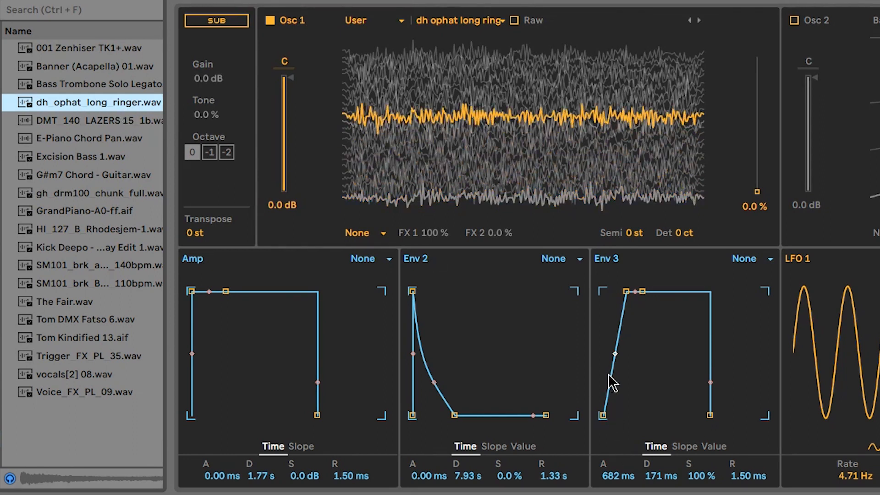
Switch Oscillator 1 to Raw mode, preview dh ophat long ringer.wav and set the Env 3 attack to 1.59 s
{"action": "left_click_drag", "start_coordinate": [627, 478], "coordinate": [627, 494]}
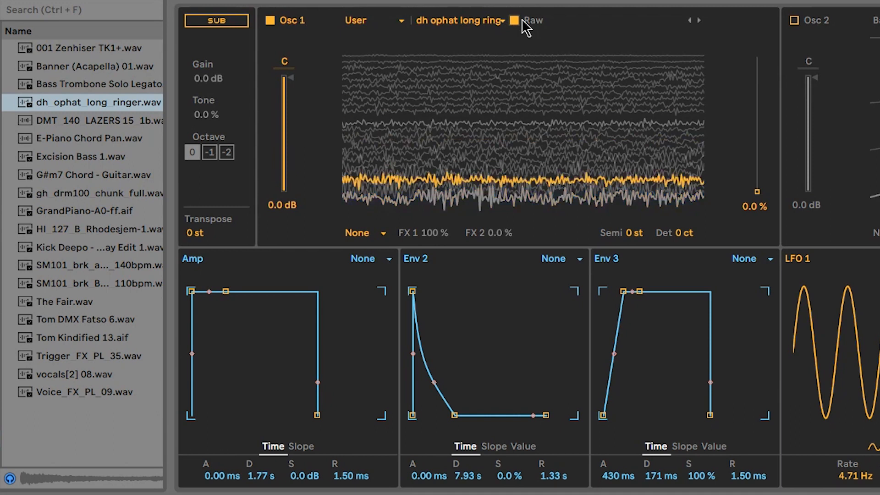
{"action": "left_click", "coordinate": [112, 105]}
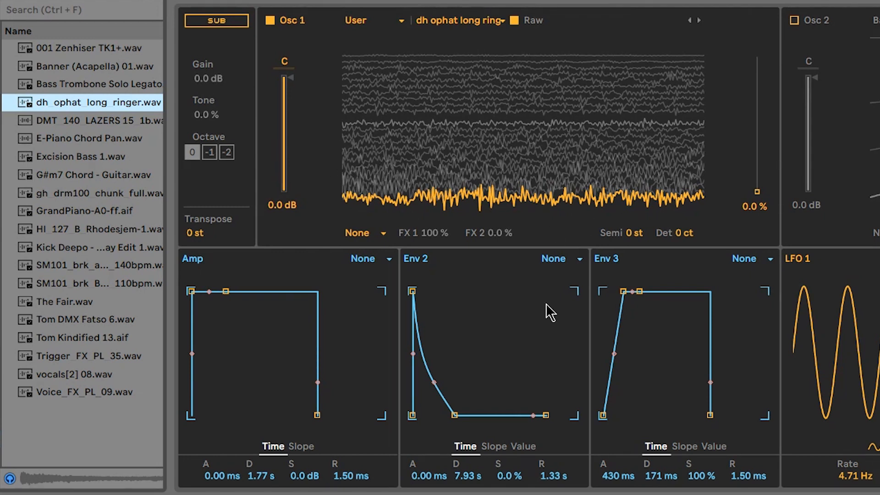
{"action": "mouse_move", "coordinate": [629, 479]}
{"action": "left_mouse_down"}
{"action": "mouse_move", "coordinate": [629, 493]}
{"action": "mouse_move", "coordinate": [619, 459]}
{"action": "mouse_move", "coordinate": [619, 483]}
{"action": "left_mouse_up"}
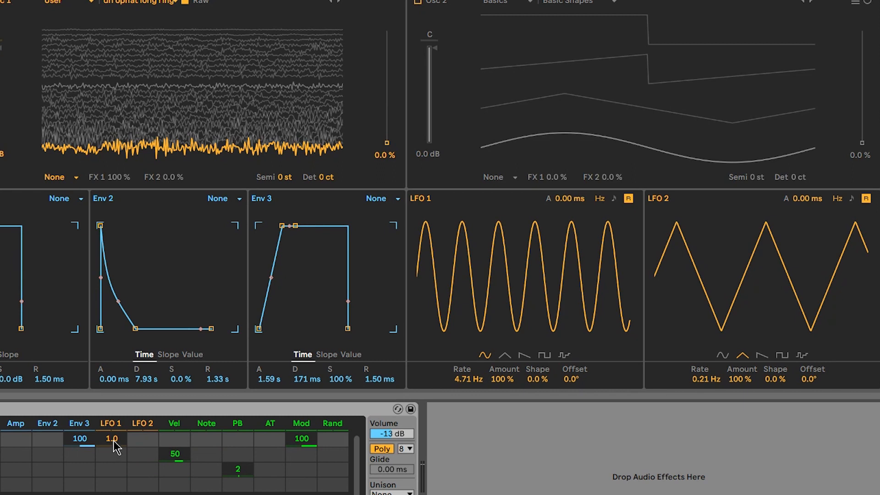
Set LFO 1's modulation of the Oscillator 1 position to 2.5
{"action": "left_click", "coordinate": [113, 440]}
{"action": "type", "text": "2.5"}
{"action": "key", "text": "Return"}
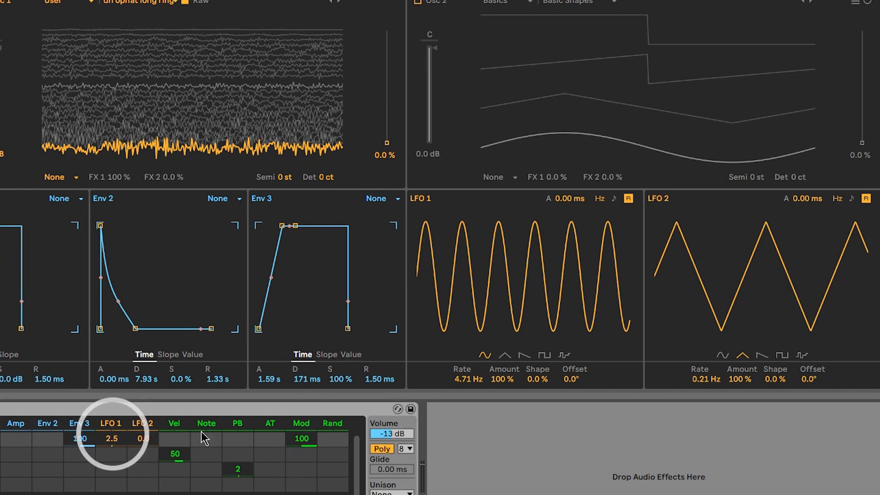
Switch LFO 1 to the random stepped waveform and set its modulation of the Oscillator 1 position to 5.0
{"action": "left_click", "coordinate": [564, 356]}
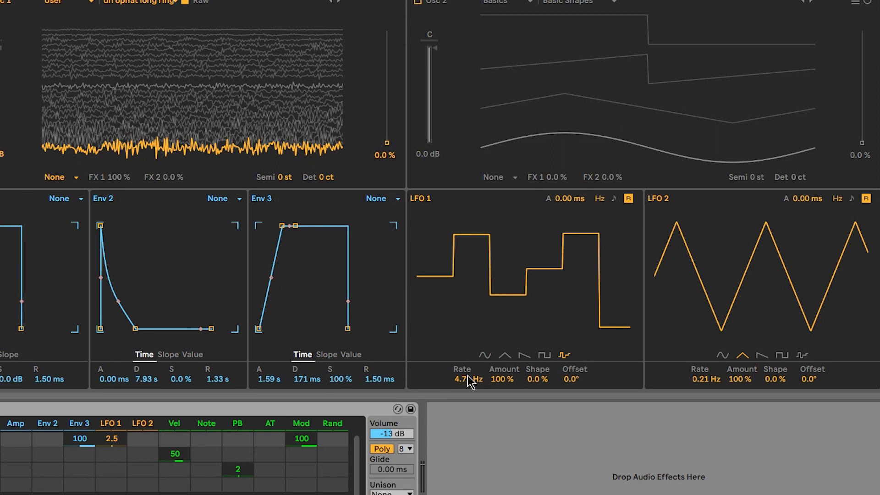
{"action": "left_click", "coordinate": [509, 383]}
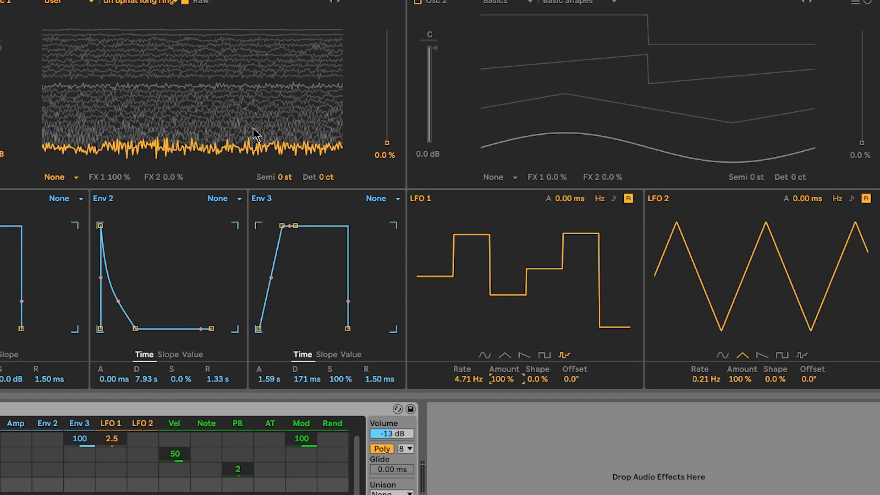
{"action": "left_click_drag", "start_coordinate": [114, 443], "coordinate": [114, 459]}
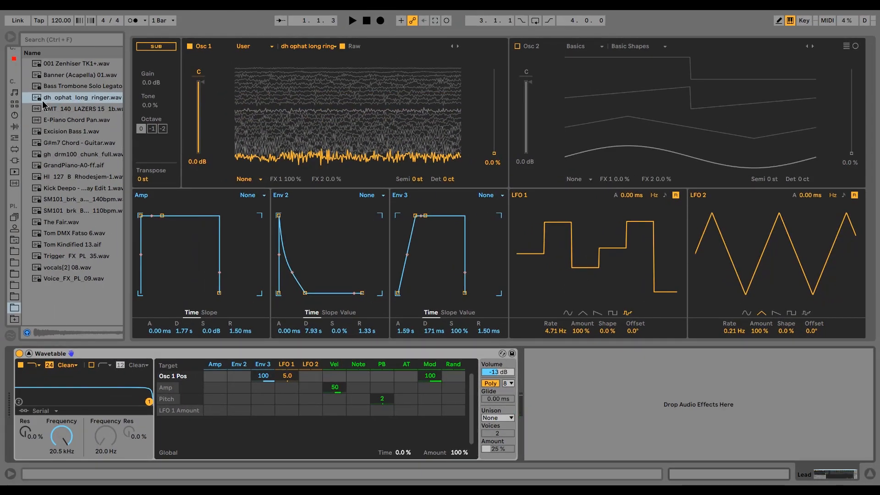
Preview DMT 140 LAZERS 15 1b.wav, then load the Kick Deepo sample into Oscillator 1 and compare it with Raw mode off and on
{"action": "left_click", "coordinate": [66, 110]}
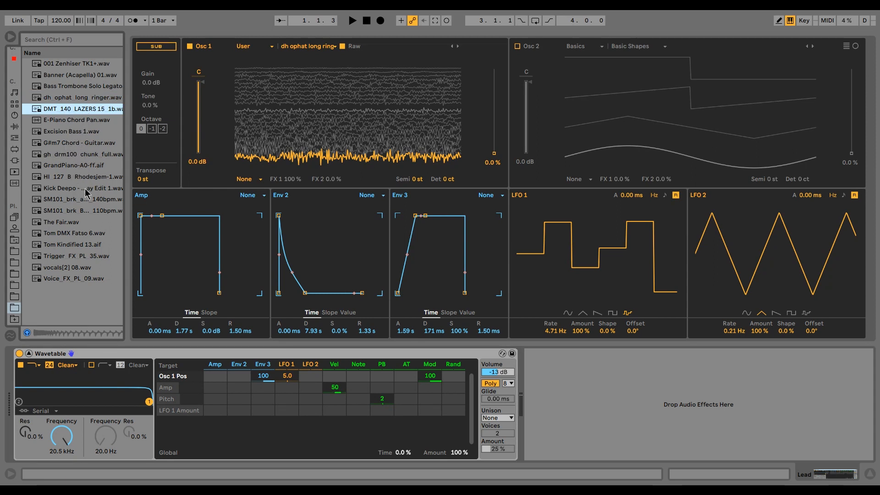
{"action": "left_click", "coordinate": [72, 190]}
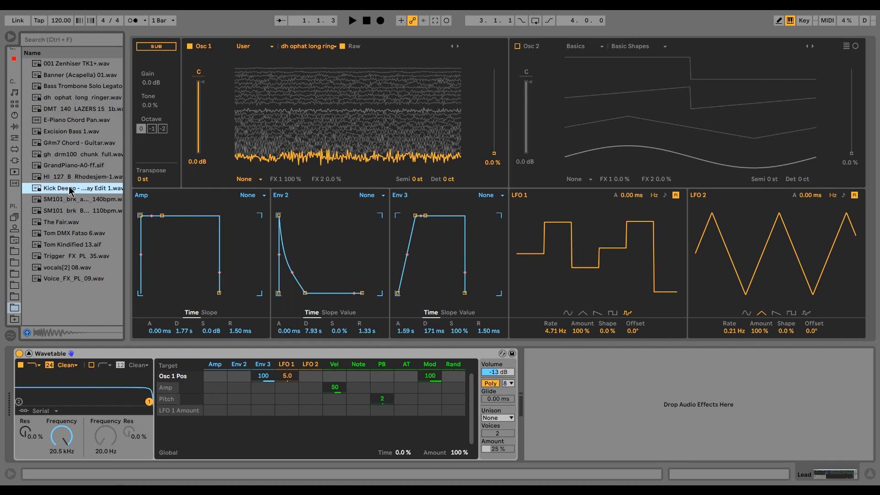
{"action": "left_click_drag", "start_coordinate": [64, 191], "coordinate": [329, 131]}
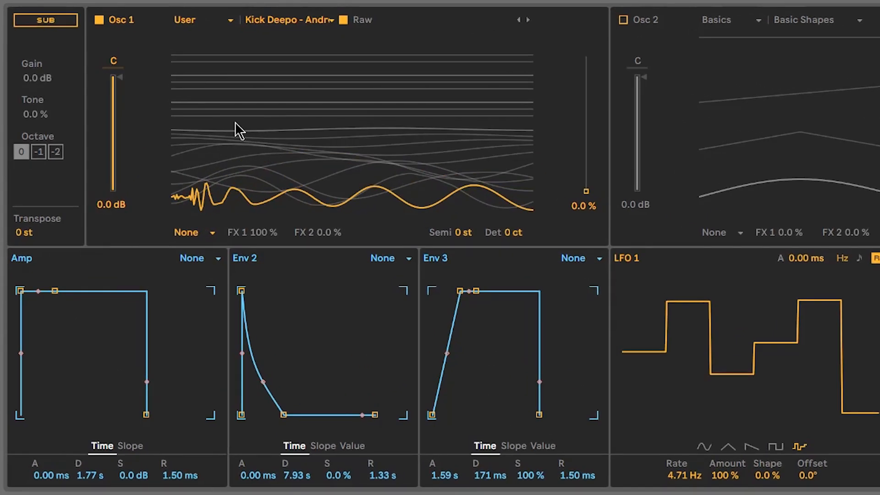
{"action": "left_click", "coordinate": [344, 20]}
{"action": "left_click", "coordinate": [344, 20]}
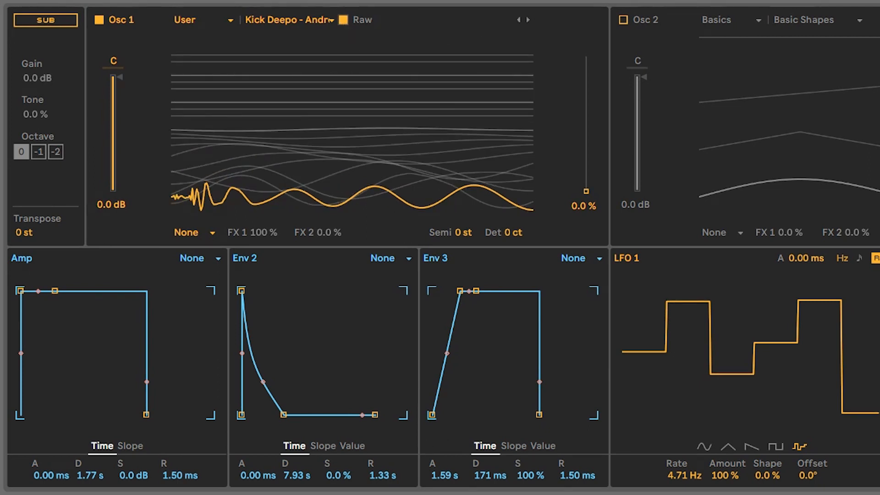
Shorten the Env 3 attack to 396 ms and turn off Raw mode for Oscillator 1
{"action": "left_click_drag", "start_coordinate": [444, 475], "coordinate": [444, 479]}
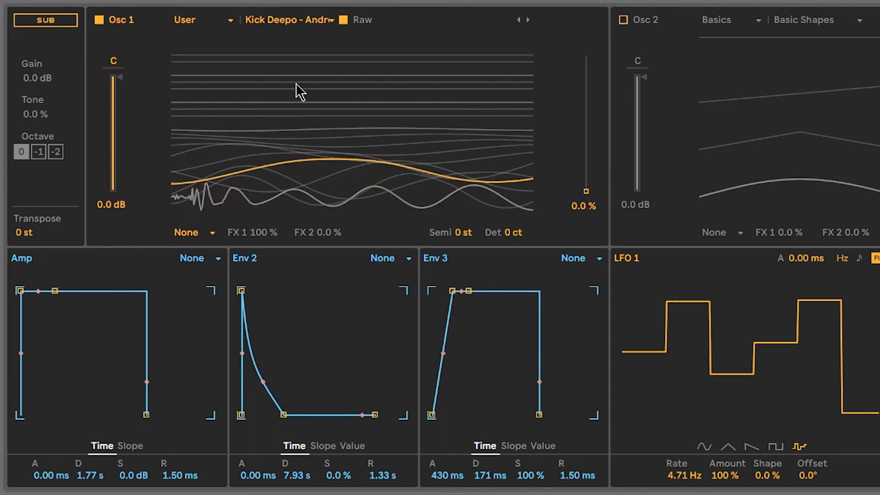
{"action": "left_click", "coordinate": [455, 475]}
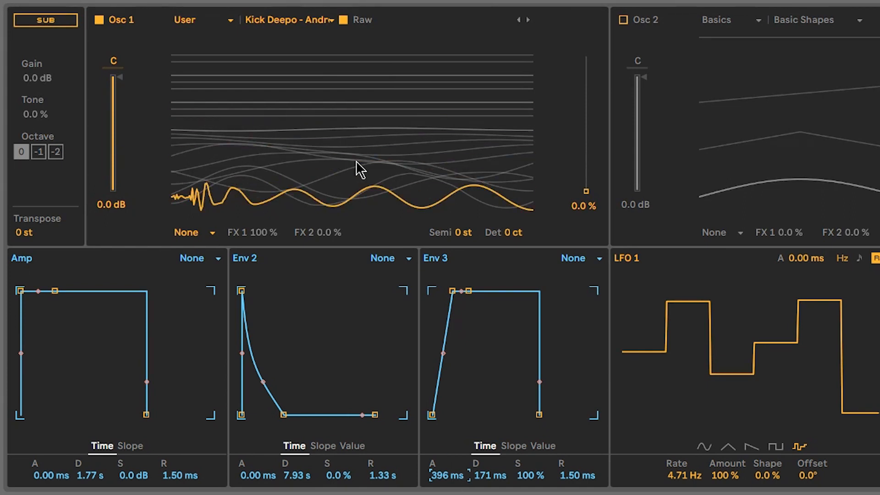
{"action": "left_click", "coordinate": [342, 21]}
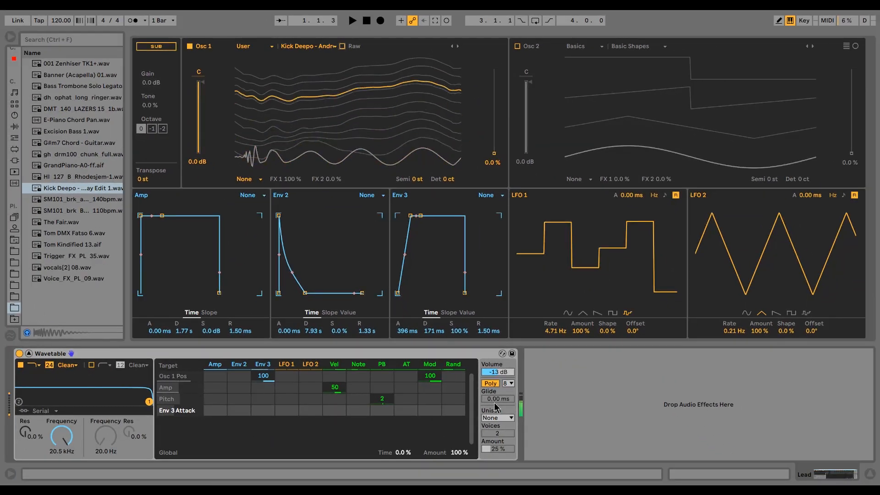
Add the FX - Mixing Channel Strip rack after Wavetable with Comp Amount at 28 and Drive at 6.80 dB
{"action": "left_click", "coordinate": [15, 126]}
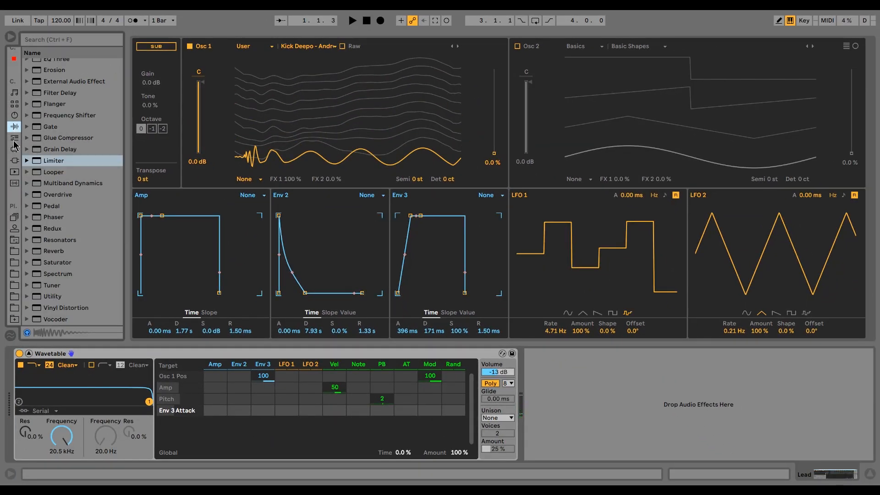
{"action": "left_click", "coordinate": [13, 59]}
{"action": "left_click", "coordinate": [80, 201]}
{"action": "left_click_drag", "start_coordinate": [80, 200], "coordinate": [571, 378]}
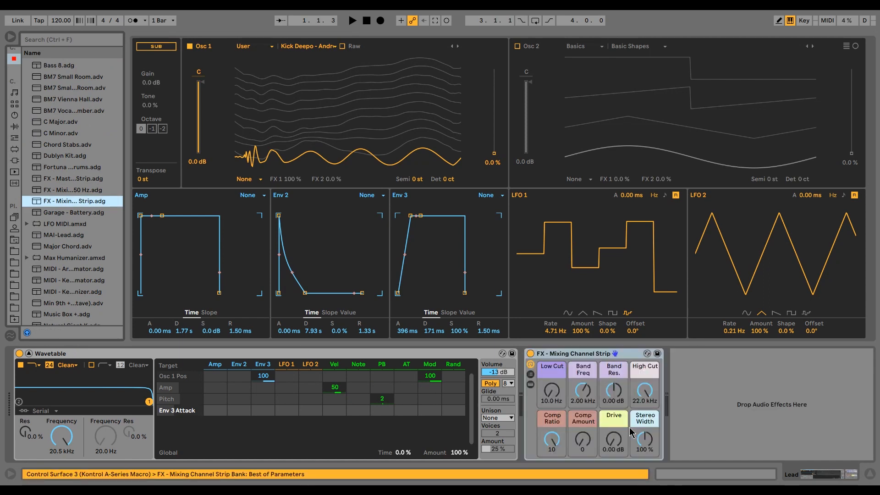
{"action": "mouse_move", "coordinate": [612, 440]}
{"action": "left_mouse_down"}
{"action": "mouse_move", "coordinate": [611, 431]}
{"action": "mouse_move", "coordinate": [582, 430]}
{"action": "mouse_move", "coordinate": [619, 426]}
{"action": "left_mouse_up"}
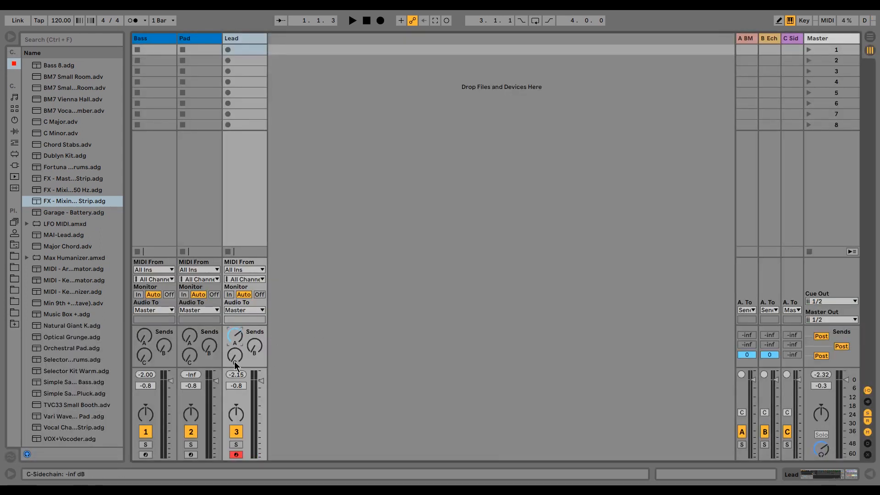
Inspect the devices on the echo and sidechain return tracks, including the Compressor's sidechain section, and return to the Lead track
{"action": "left_click", "coordinate": [769, 38]}
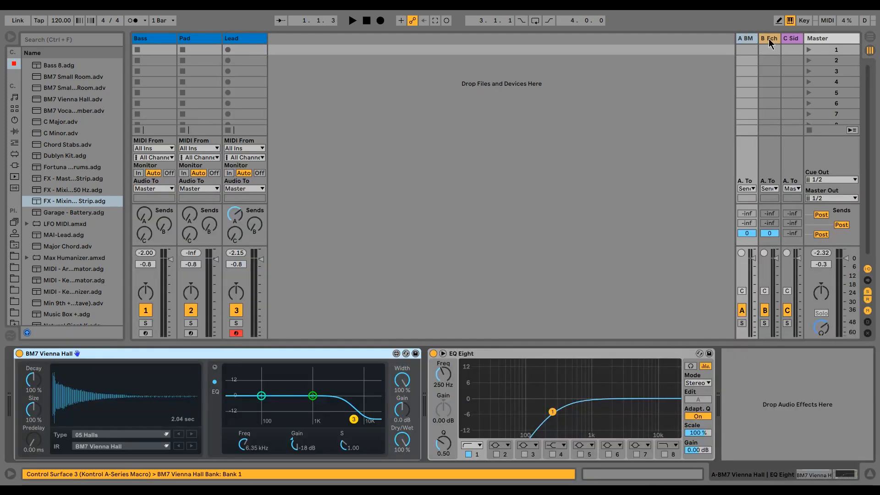
{"action": "left_click", "coordinate": [797, 40]}
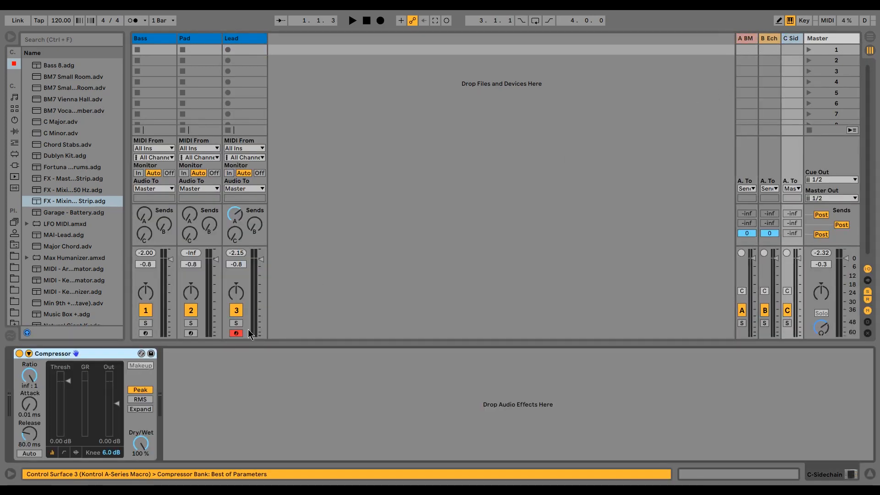
{"action": "left_click", "coordinate": [29, 353]}
{"action": "left_click", "coordinate": [243, 39]}
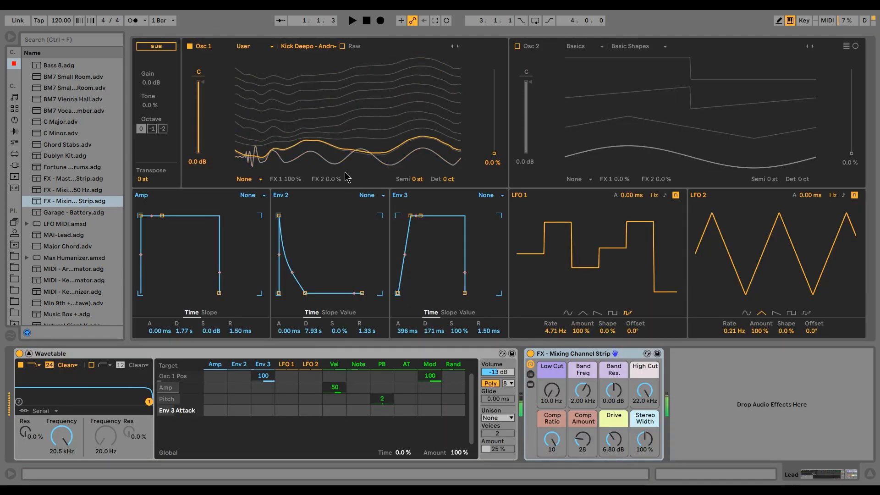
{"action": "left_click", "coordinate": [588, 367]}
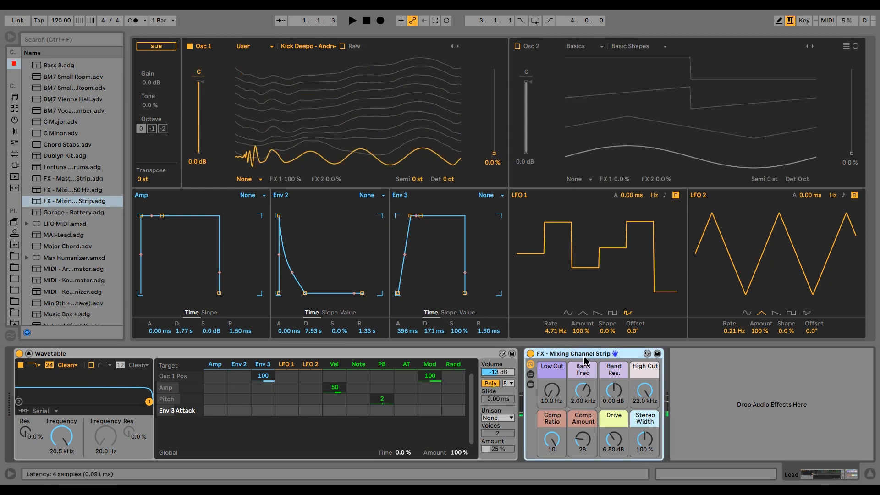
{"action": "key", "text": "Delete"}
{"action": "key", "text": "ctrl+z"}
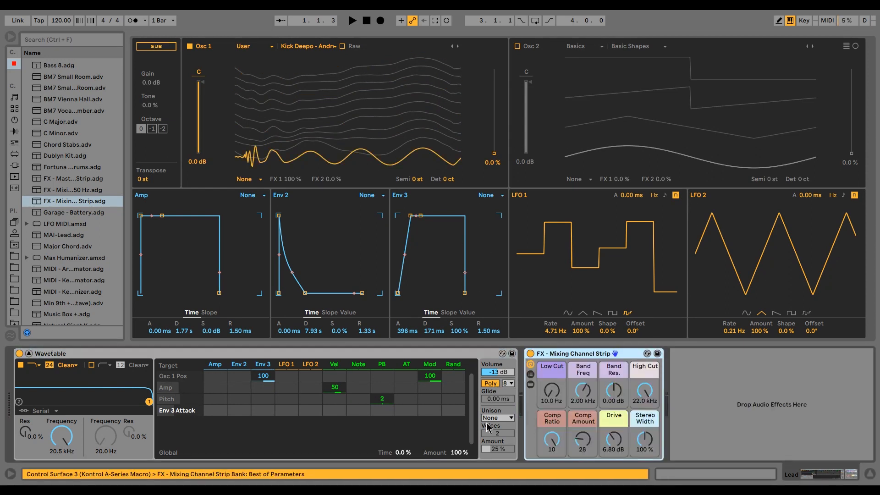
Set Wavetable's Unison to Classic with 3 voices and 10% amount, and enable the sub oscillator
{"action": "left_click", "coordinate": [495, 365]}
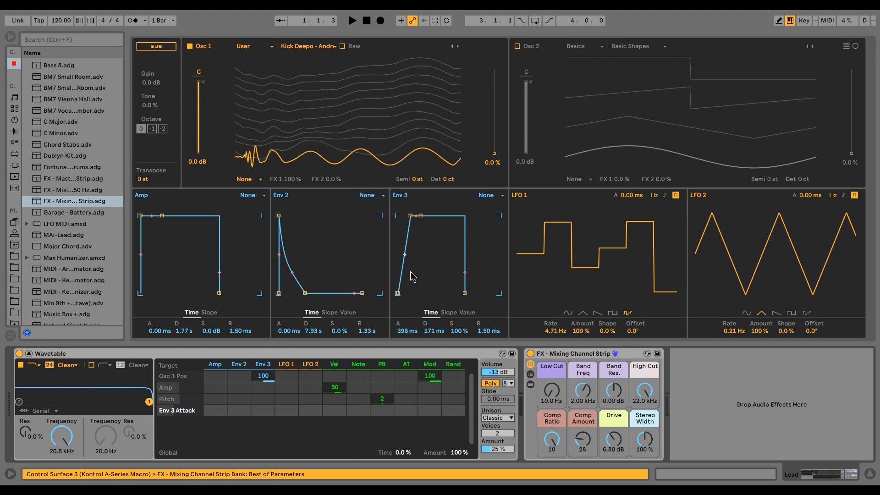
{"action": "left_click", "coordinate": [157, 46]}
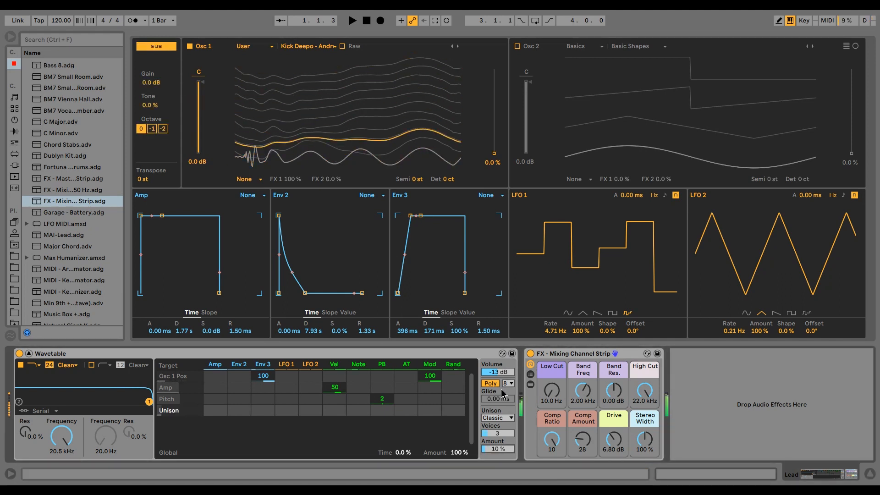
Delete the FX - Mixing Channel Strip rack from the Lead track and collapse the expanded Wavetable view
{"action": "left_click", "coordinate": [565, 355]}
{"action": "key", "text": "Delete"}
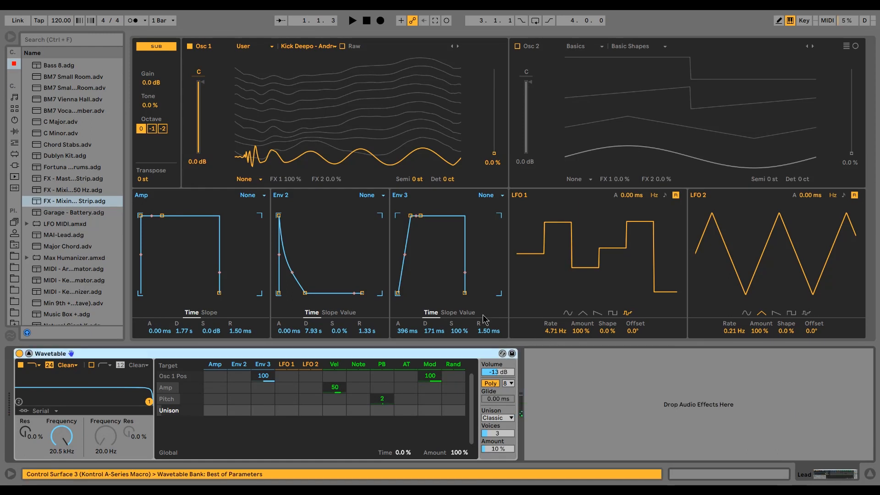
{"action": "left_click", "coordinate": [30, 353]}
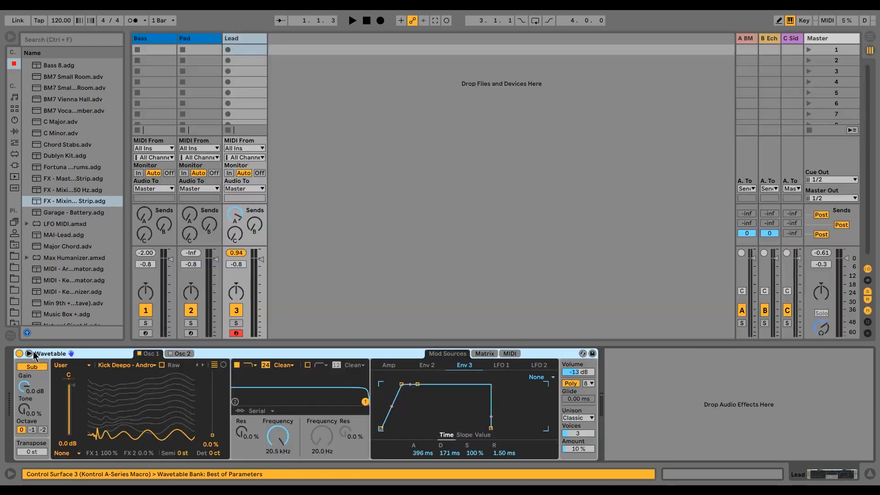
Toggle the sidechain input of the Compressor on the C-Sidechain return, then reopen the Lead track's expanded Wavetable view
{"action": "left_click", "coordinate": [788, 36]}
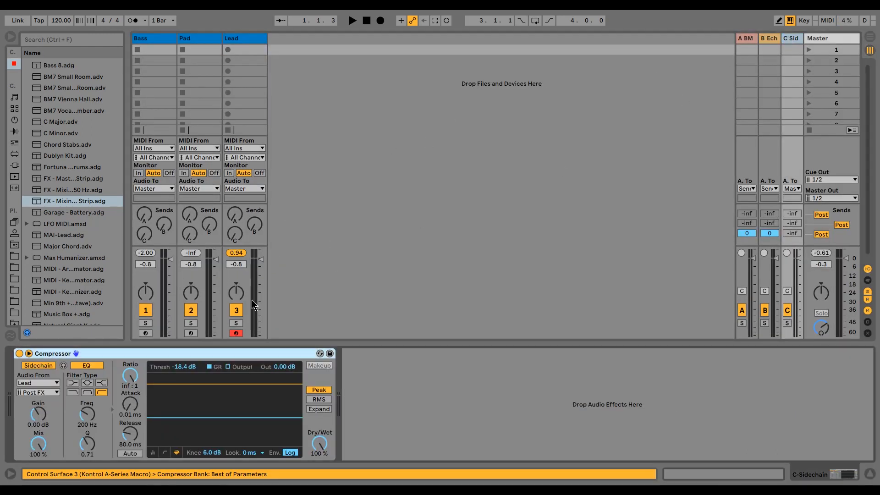
{"action": "left_click", "coordinate": [29, 353]}
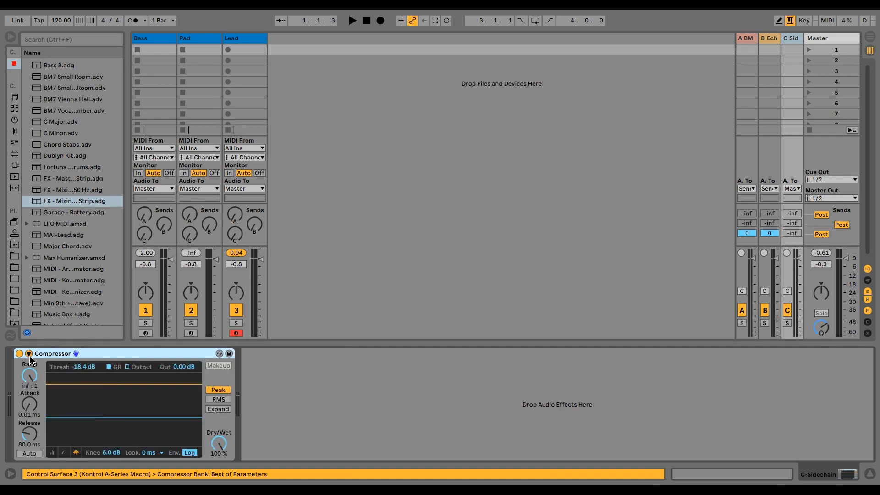
{"action": "left_click", "coordinate": [237, 40]}
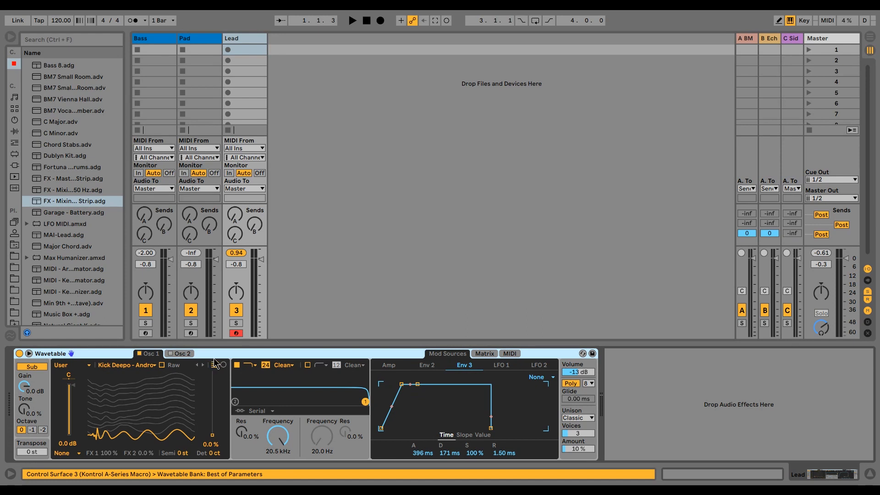
{"action": "left_click", "coordinate": [793, 38]}
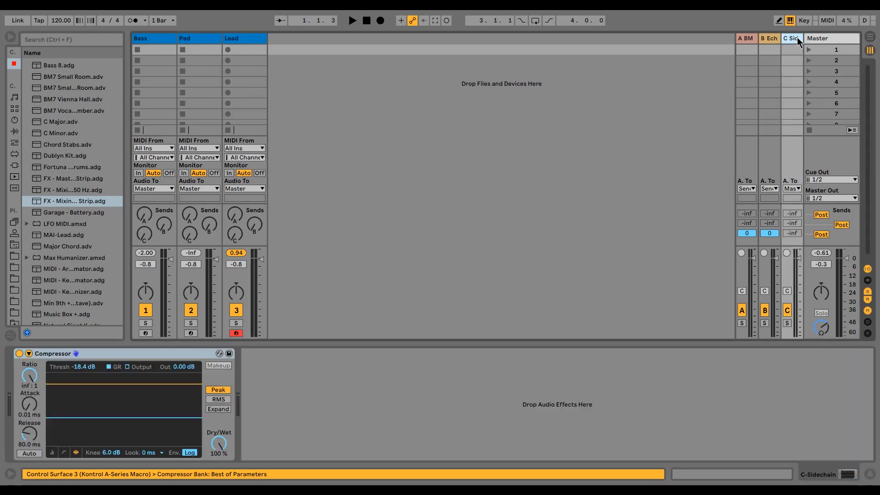
{"action": "left_click", "coordinate": [29, 353]}
{"action": "left_click", "coordinate": [37, 367]}
{"action": "left_click", "coordinate": [251, 50]}
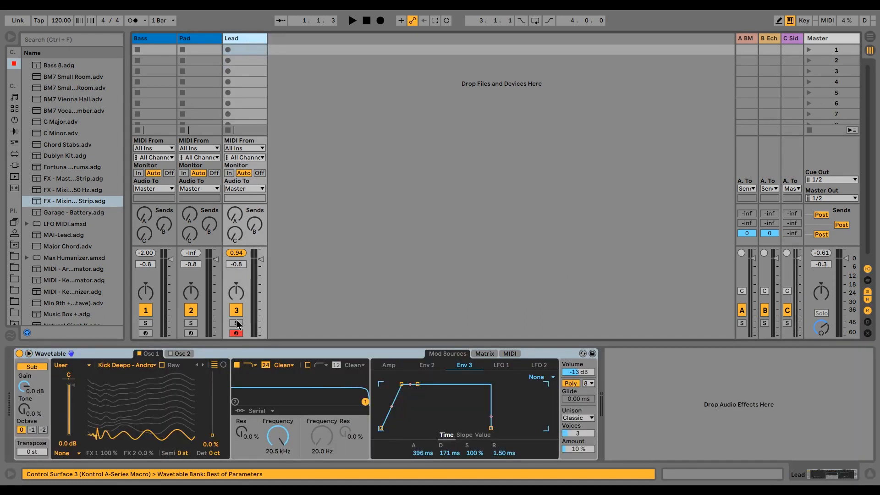
{"action": "left_click", "coordinate": [29, 353]}
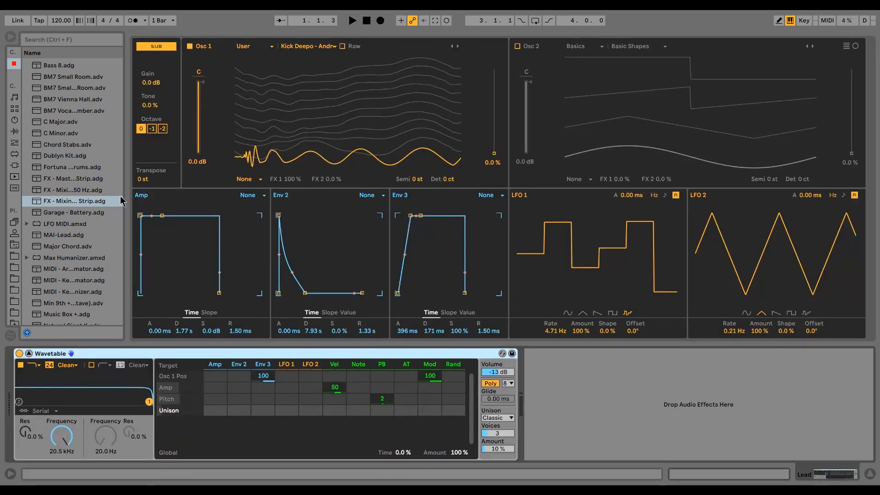
Lower the computer MIDI keyboard by one octave and load Tom Kindified 13.aif into Oscillator 1
{"action": "key", "text": "z"}
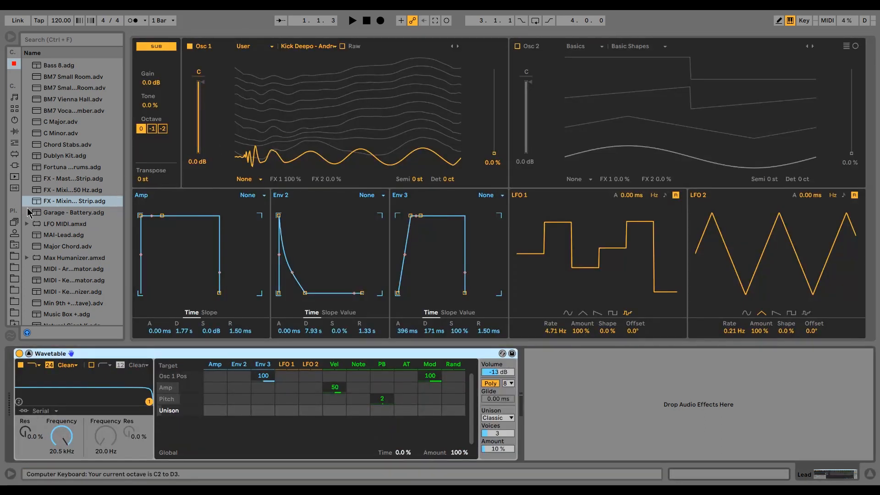
{"action": "left_click", "coordinate": [15, 313]}
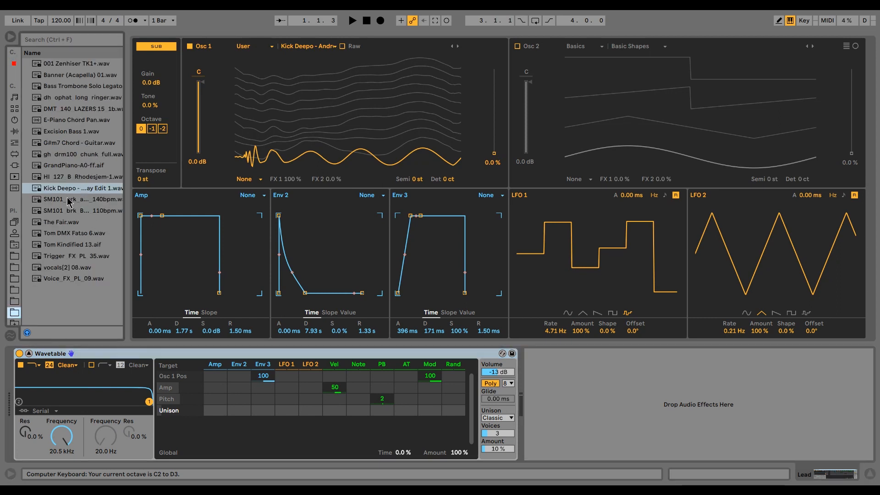
{"action": "left_click", "coordinate": [76, 245]}
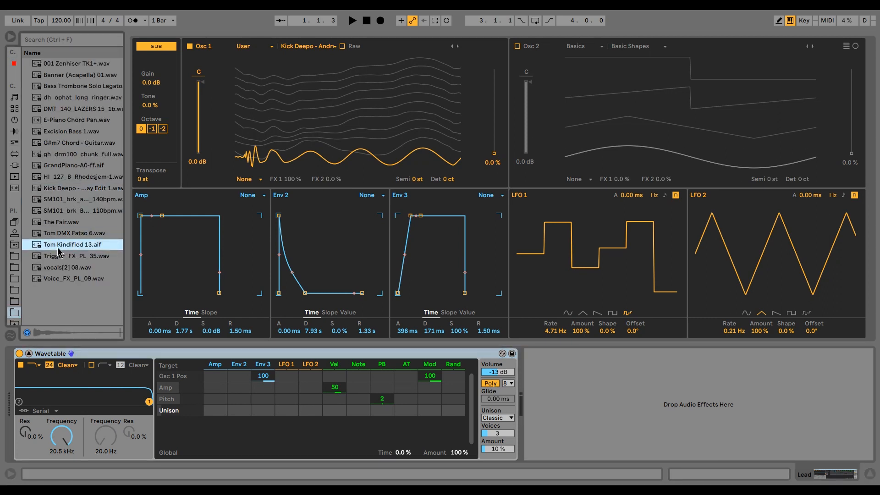
{"action": "left_click_drag", "start_coordinate": [303, 118], "coordinate": [312, 133]}
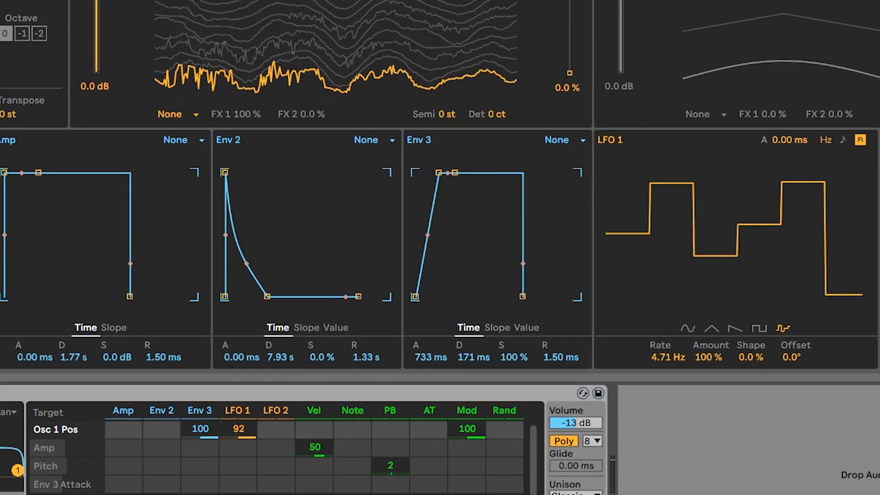
Switch LFO 1 to a triangle wave, set its modulation of the Oscillator 1 position to 9.4 and lower Env 3's modulation of it
{"action": "left_click", "coordinate": [712, 328]}
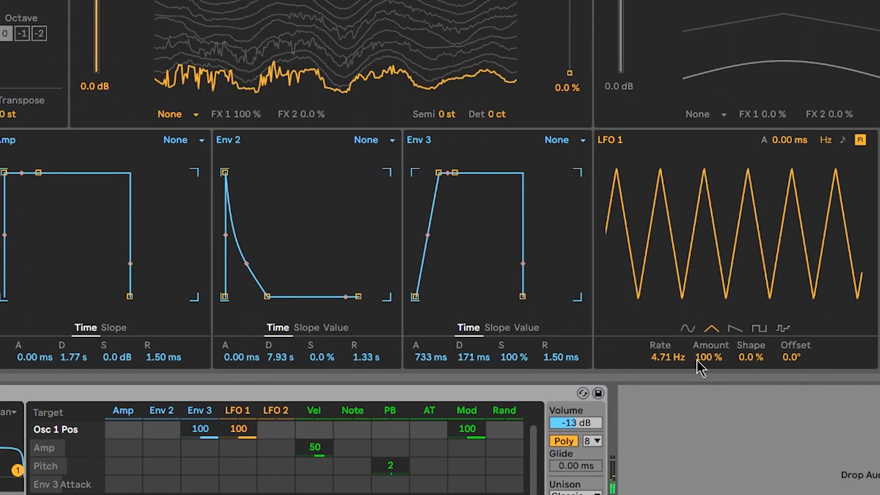
{"action": "left_click_drag", "start_coordinate": [252, 432], "coordinate": [252, 474]}
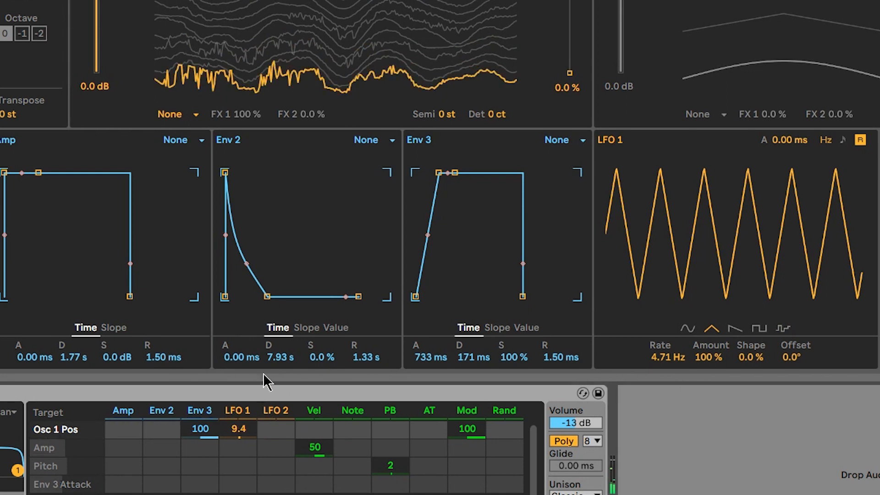
{"action": "left_click_drag", "start_coordinate": [205, 428], "coordinate": [204, 441]}
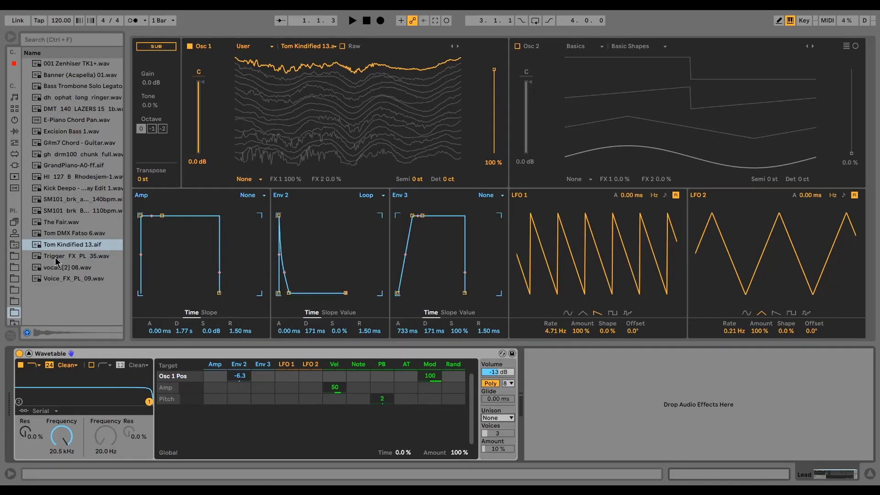
Audition the last samples in the folder and load vocals[2] 08.wav into Oscillator 1
{"action": "left_click", "coordinate": [69, 258]}
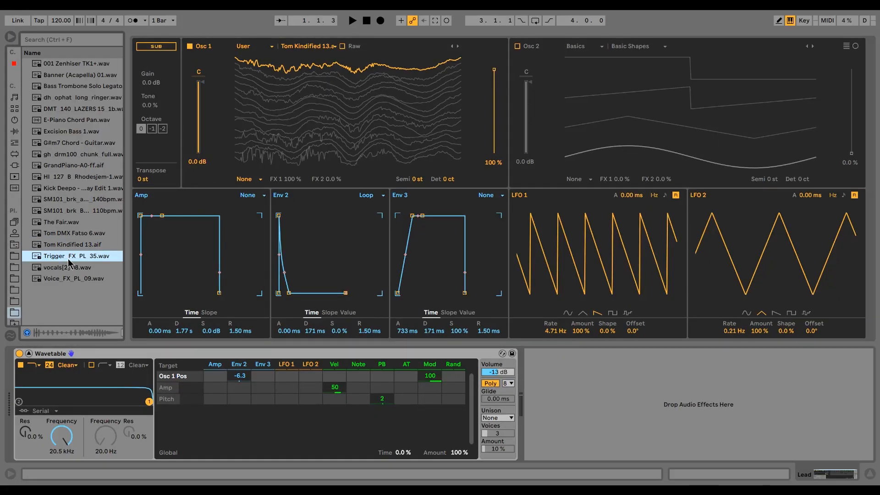
{"action": "left_click", "coordinate": [77, 268]}
{"action": "left_click", "coordinate": [71, 239]}
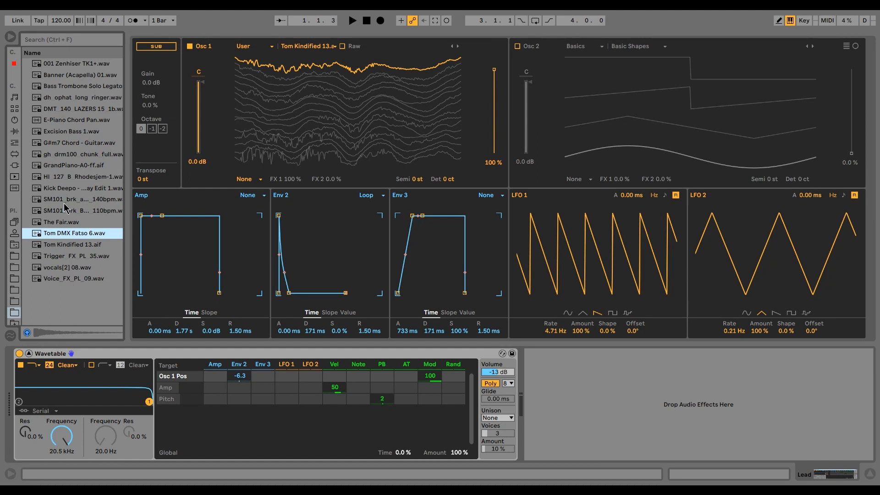
{"action": "left_click", "coordinate": [65, 270]}
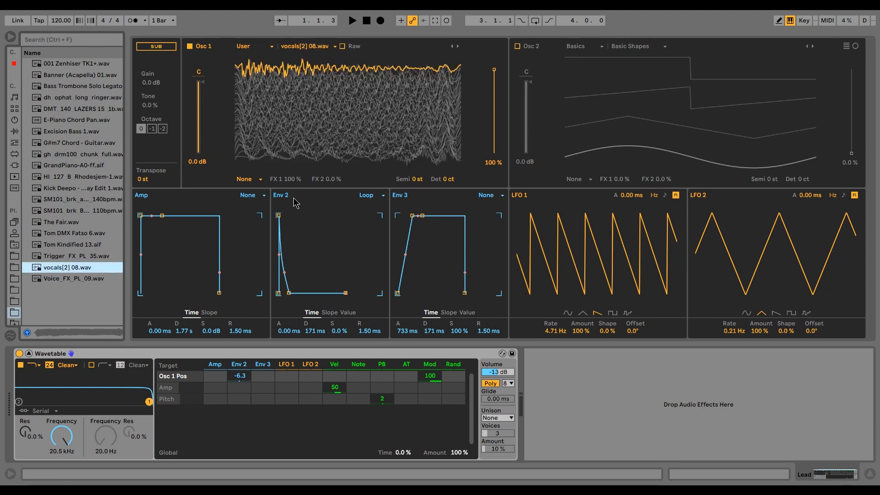
Set the Oscillator 1 position to 0.0 % and modulate it with Env 3 at 45 instead of Env 2
{"action": "left_click_drag", "start_coordinate": [457, 77], "coordinate": [457, 183]}
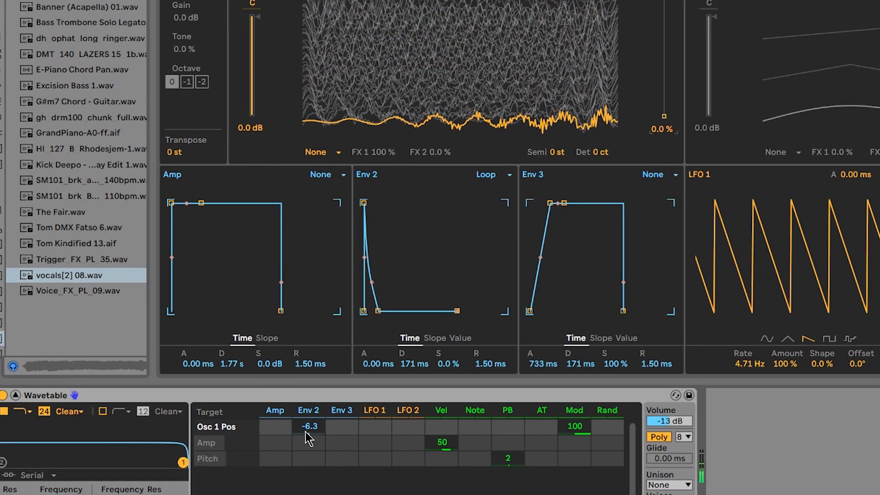
{"action": "double_click", "coordinate": [239, 378]}
{"action": "left_click_drag", "start_coordinate": [263, 377], "coordinate": [263, 347]}
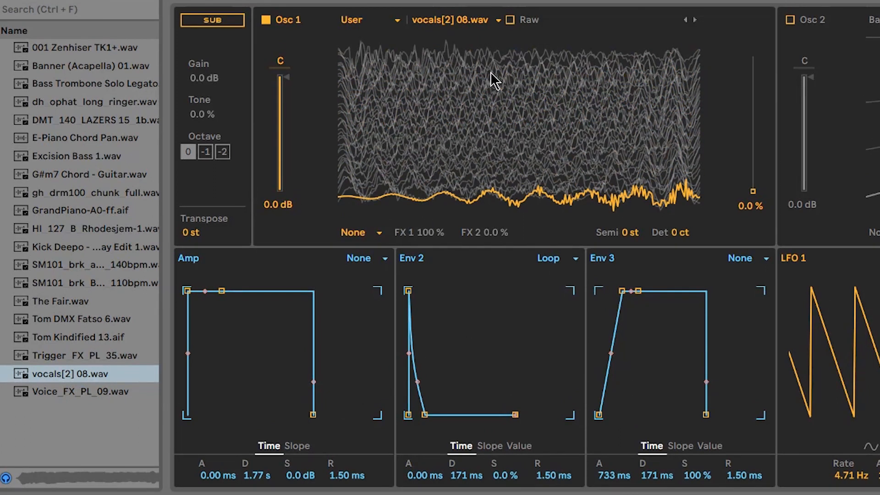
Try Raw mode on the vocals wavetable with Env 3's attack at 1.59 s, then return to normal mode
{"action": "left_click", "coordinate": [509, 20]}
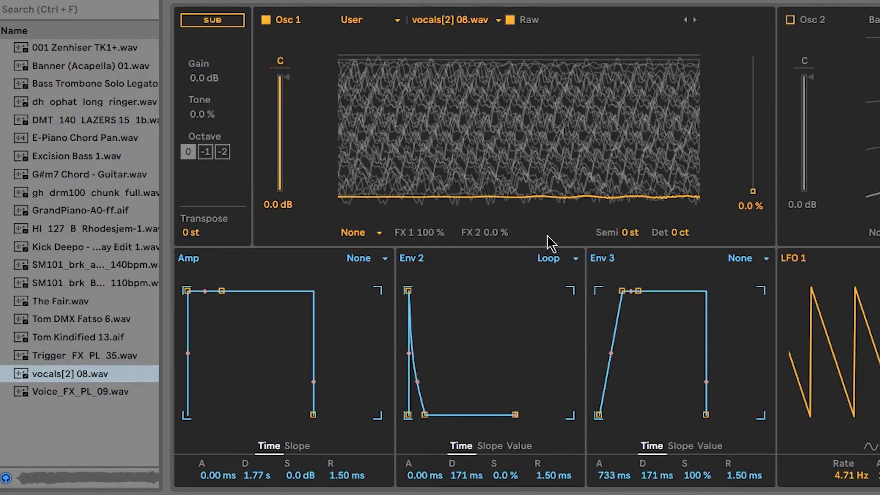
{"action": "left_click", "coordinate": [88, 373]}
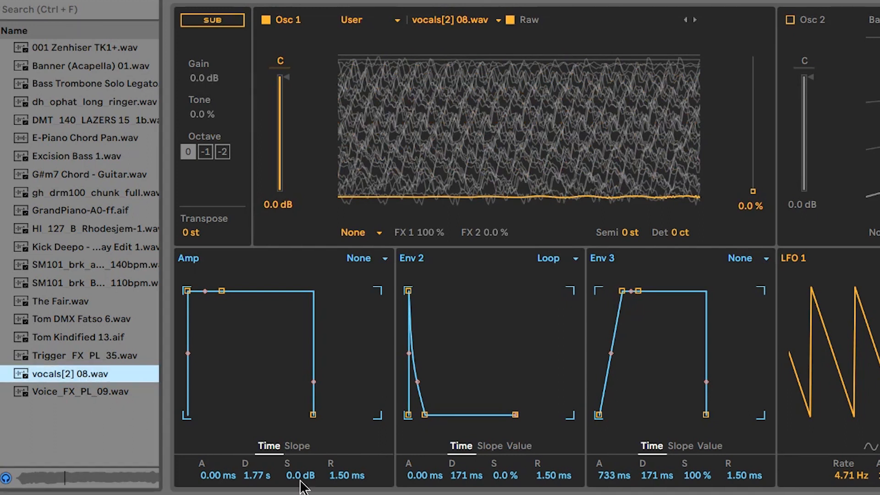
{"action": "mouse_move", "coordinate": [615, 477]}
{"action": "left_mouse_down"}
{"action": "mouse_move", "coordinate": [614, 459]}
{"action": "mouse_move", "coordinate": [614, 486]}
{"action": "left_mouse_up"}
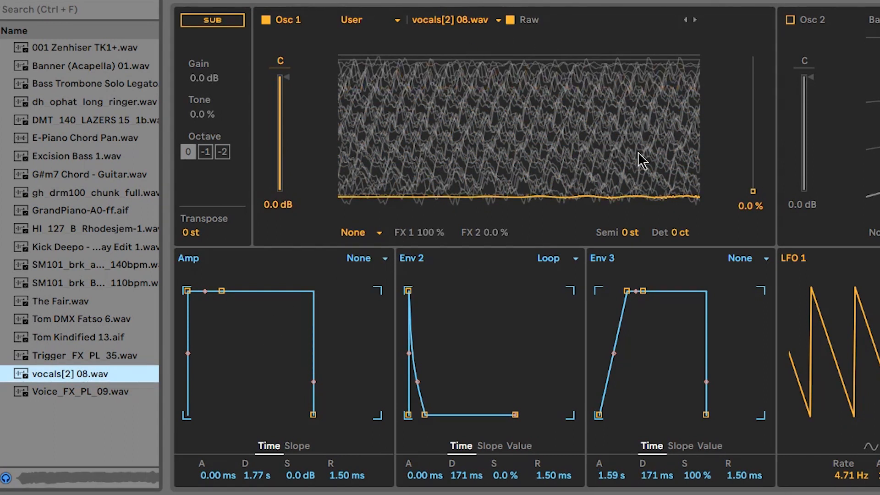
{"action": "left_click", "coordinate": [510, 20]}
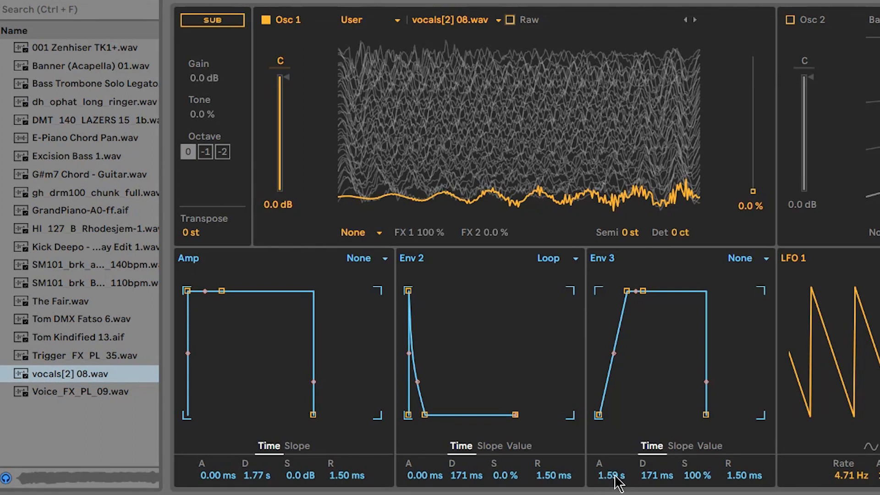
Loop Env 3 with 0.00 ms attack, 967 ms decay, 0.0 % sustain and a straight decay slope, keeping the Oscillator 1 position at 0.0 %
{"action": "left_click_drag", "start_coordinate": [617, 481], "coordinate": [617, 493]}
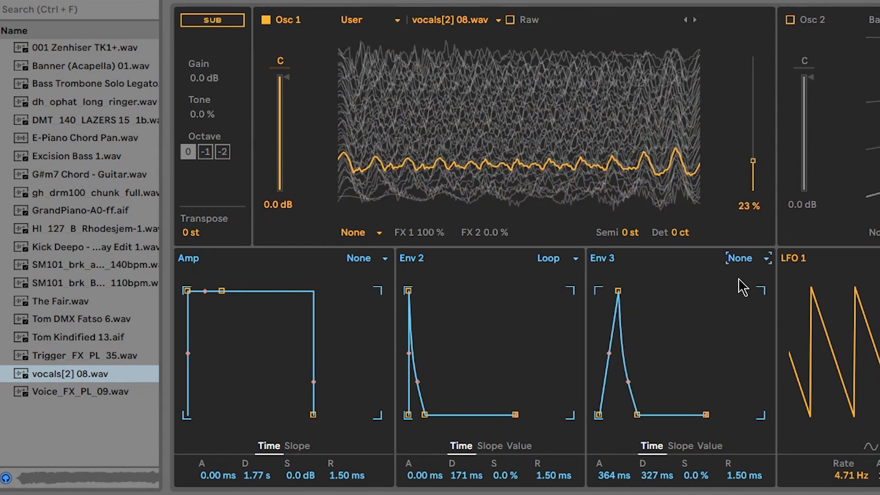
{"action": "left_click", "coordinate": [751, 299]}
{"action": "left_click_drag", "start_coordinate": [628, 382], "coordinate": [626, 356]}
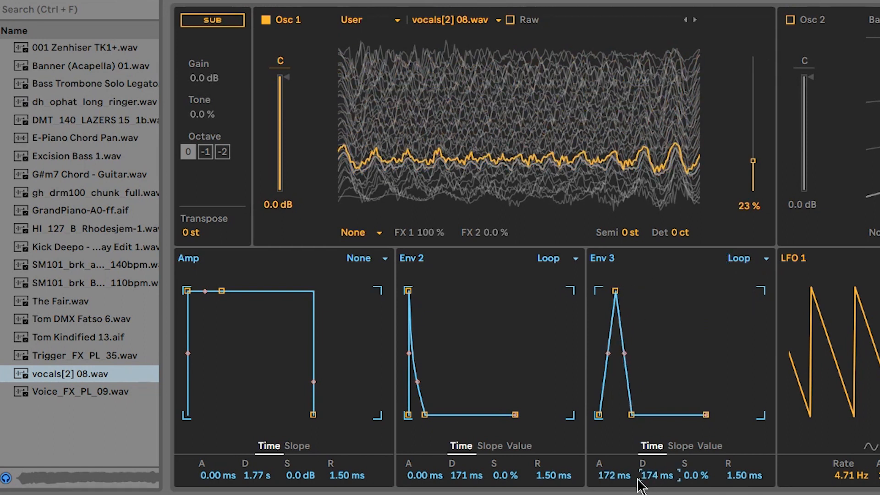
{"action": "left_click_drag", "start_coordinate": [614, 476], "coordinate": [614, 450]}
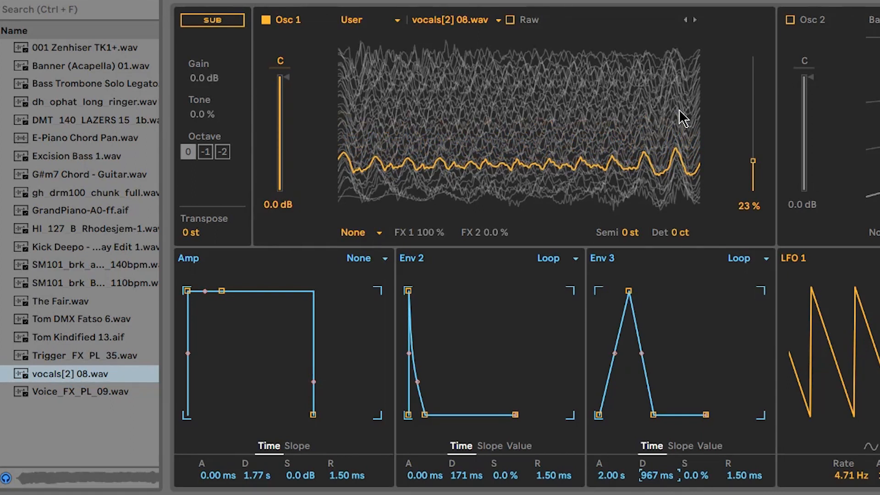
{"action": "left_click_drag", "start_coordinate": [756, 173], "coordinate": [754, 201]}
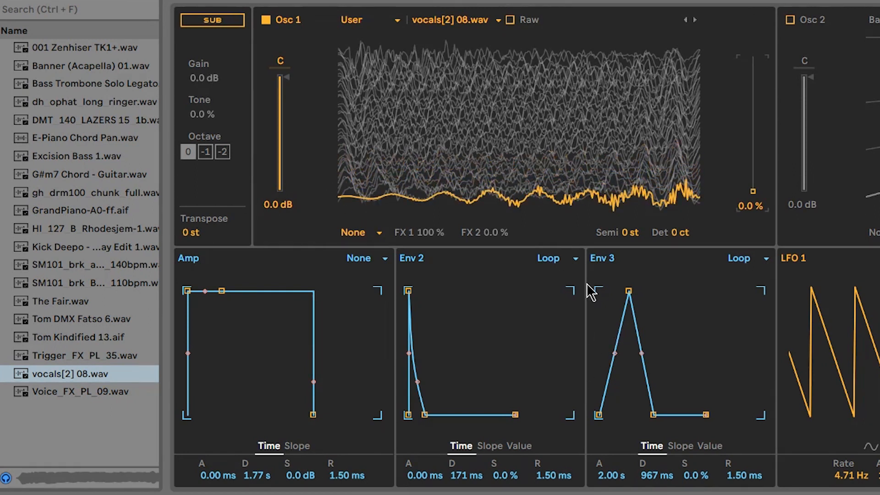
{"action": "double_click", "coordinate": [628, 291]}
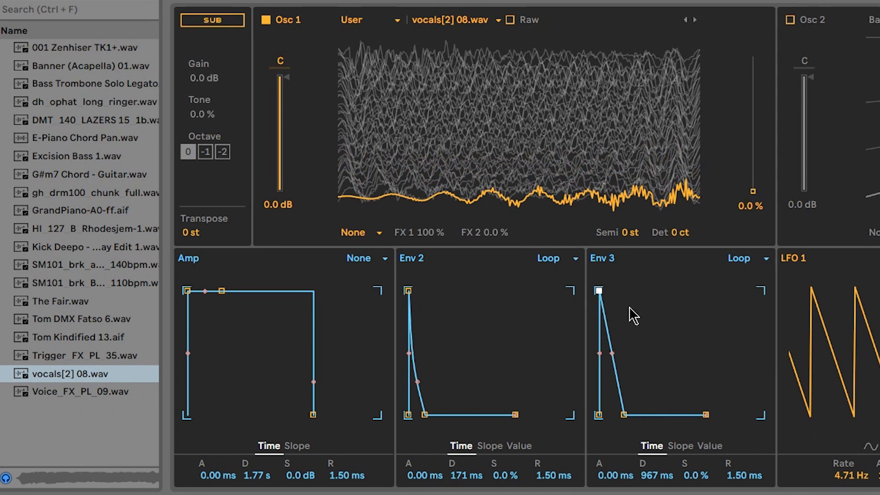
Load Voice_FX_PL_09.wav into Oscillator 1 and set its wavetable position to 41 %
{"action": "left_click", "coordinate": [90, 392]}
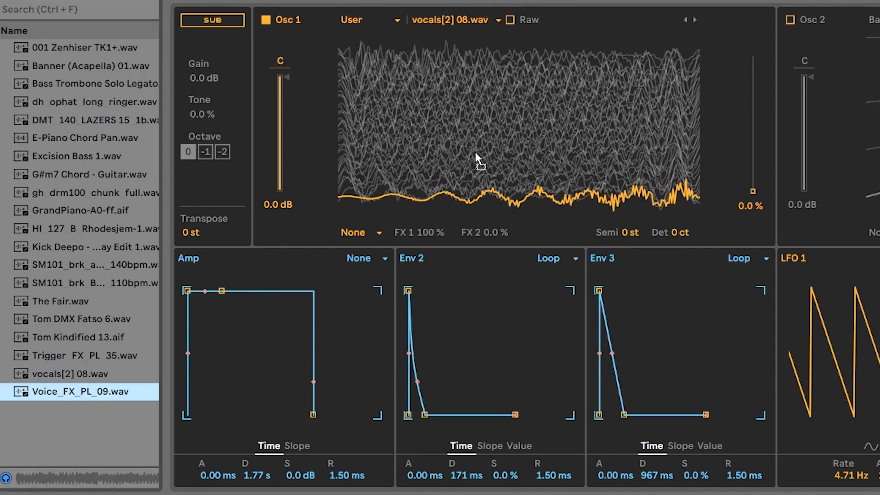
{"action": "left_click_drag", "start_coordinate": [474, 158], "coordinate": [475, 159]}
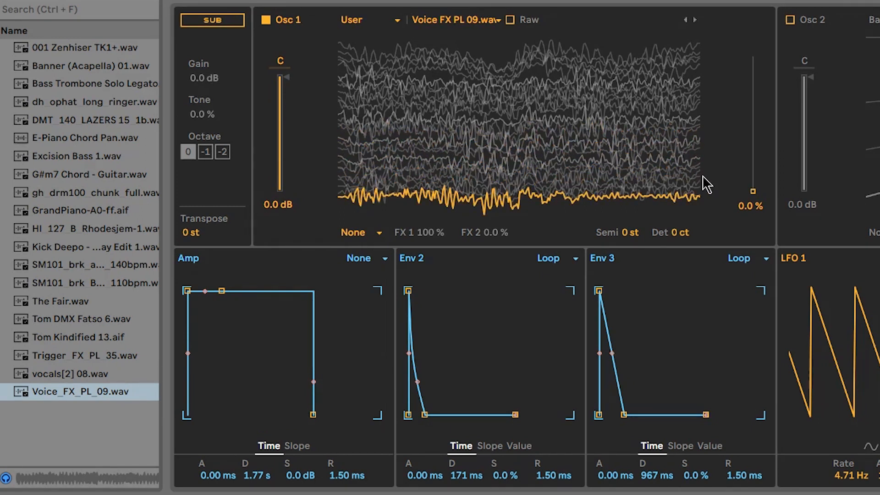
{"action": "left_click_drag", "start_coordinate": [752, 195], "coordinate": [756, 140]}
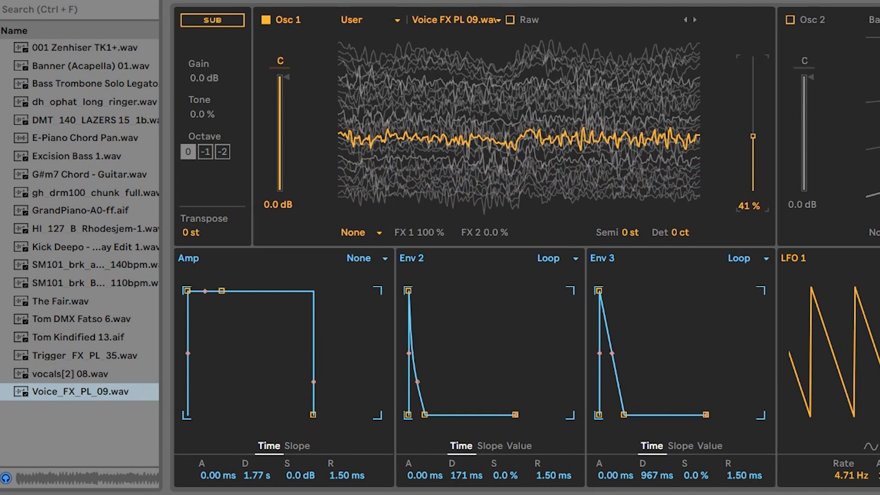
Set Env 3's attack to 675 ms and Filter 1 to 6.82 kHz with 37 % resonance
{"action": "left_click_drag", "start_coordinate": [598, 291], "coordinate": [622, 290]}
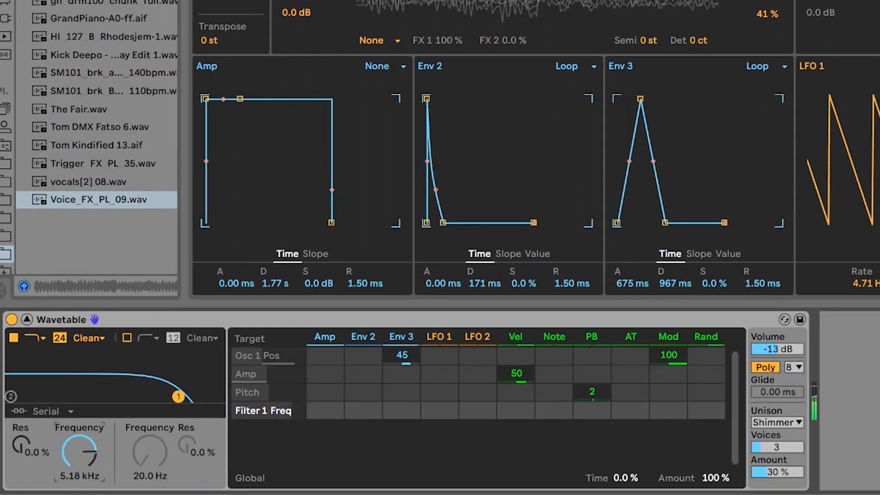
{"action": "left_click_drag", "start_coordinate": [20, 444], "coordinate": [21, 390]}
{"action": "left_click_drag", "start_coordinate": [94, 455], "coordinate": [93, 446]}
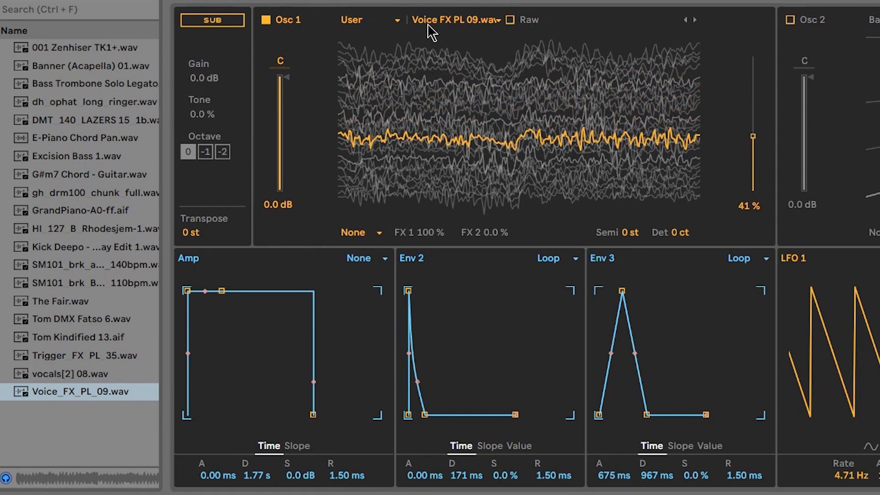
Compare Voice_FX_PL_09.wav and vocals[2] 08.wav in Oscillator 1, then replace them with Banner (Acapella) 01.wav
{"action": "left_click", "coordinate": [79, 393]}
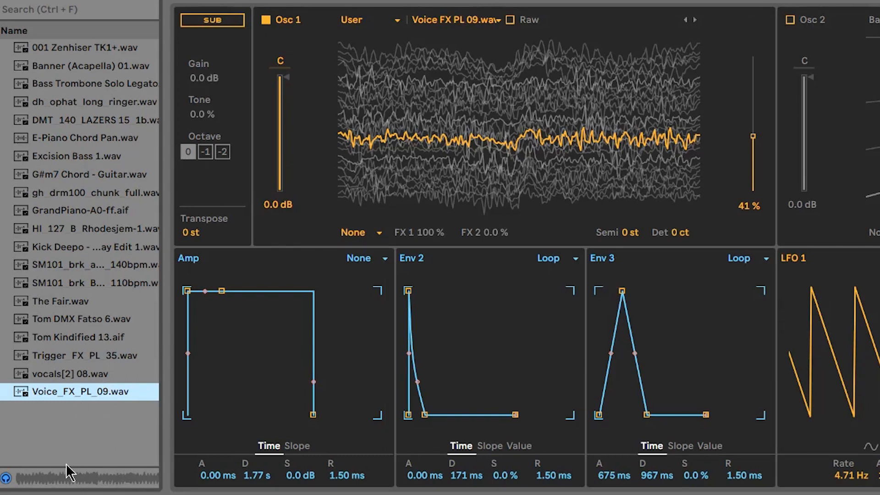
{"action": "left_click", "coordinate": [44, 373]}
{"action": "left_click_drag", "start_coordinate": [54, 379], "coordinate": [155, 394]}
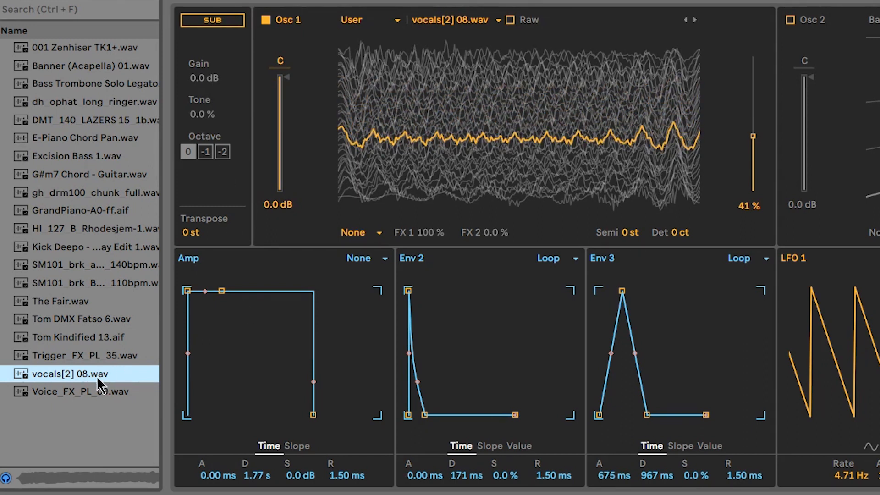
{"action": "left_click", "coordinate": [87, 392]}
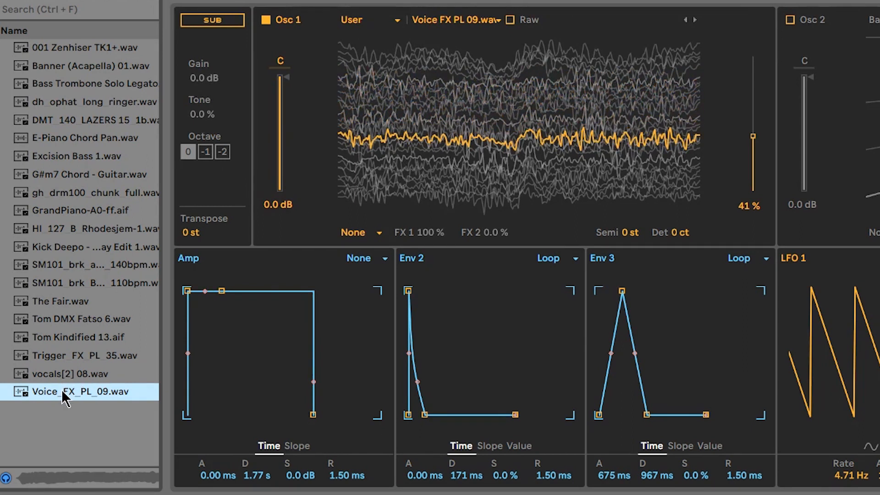
{"action": "left_click_drag", "start_coordinate": [55, 374], "coordinate": [476, 150]}
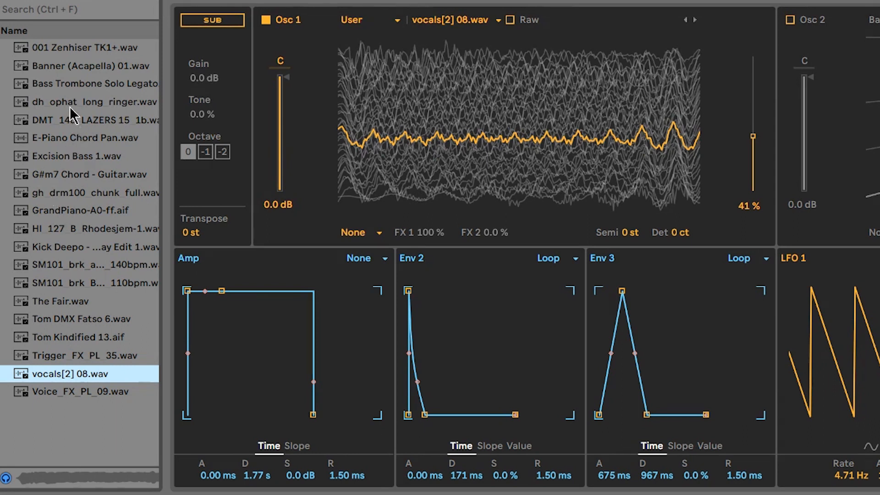
{"action": "left_click", "coordinate": [94, 67]}
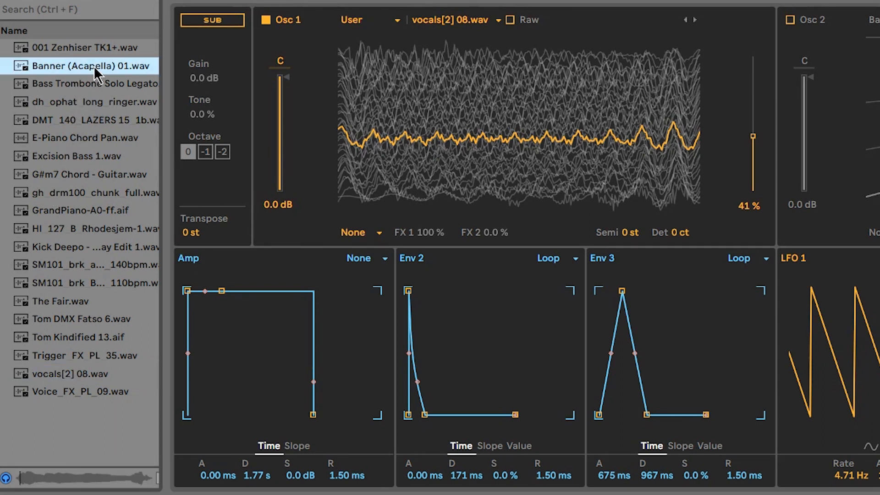
{"action": "left_click_drag", "start_coordinate": [67, 69], "coordinate": [439, 126]}
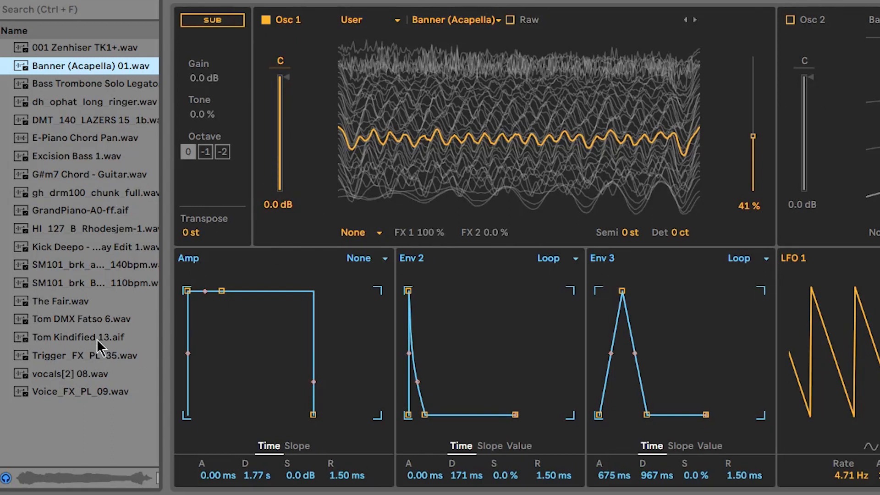
Audition further samples, load DMT_140_LAZERS 15_1b.wav into Oscillator 1 and set its position to 0.0 %
{"action": "left_click", "coordinate": [71, 228]}
{"action": "left_click", "coordinate": [69, 246]}
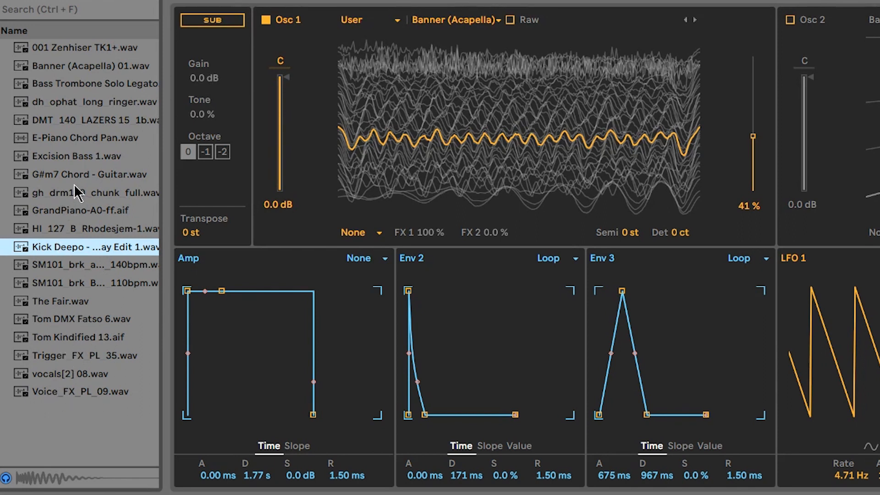
{"action": "left_click", "coordinate": [87, 121]}
{"action": "left_click_drag", "start_coordinate": [90, 122], "coordinate": [449, 147]}
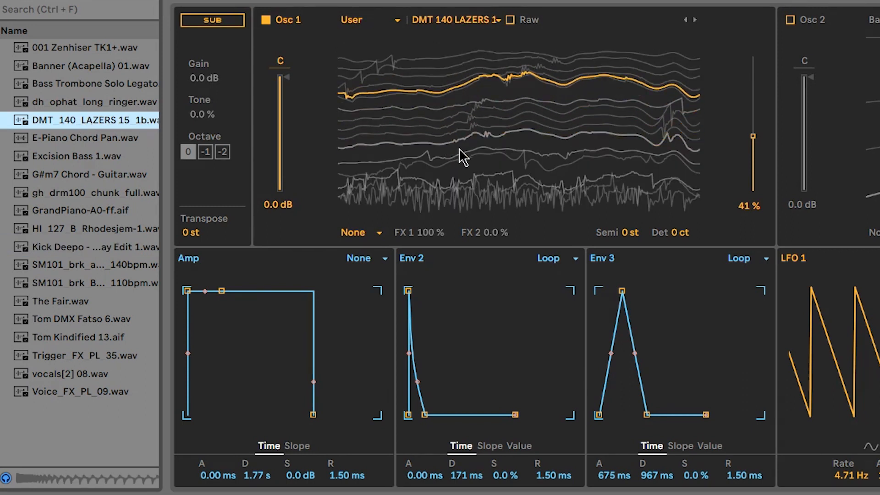
{"action": "left_click_drag", "start_coordinate": [749, 144], "coordinate": [753, 200]}
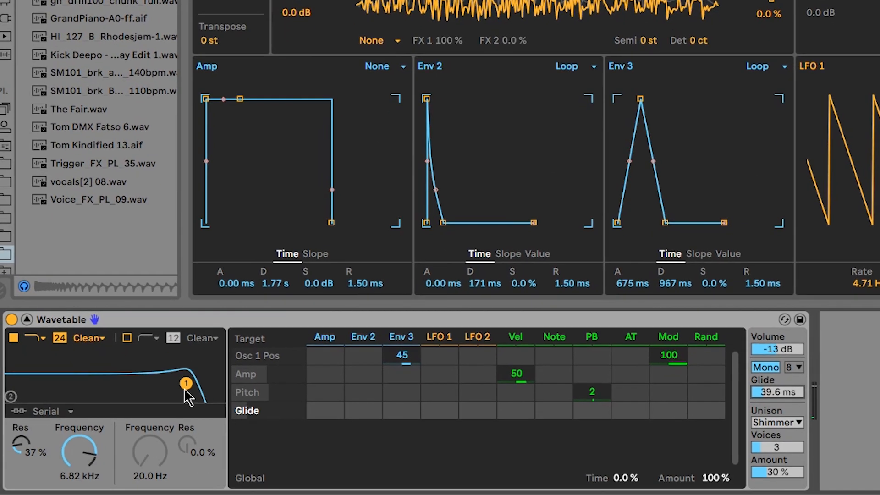
Open Filter 1 to 20.5 kHz with 47 % resonance and transpose Oscillator 1 by -12 semitones
{"action": "left_click_drag", "start_coordinate": [185, 386], "coordinate": [194, 374]}
{"action": "mouse_move", "coordinate": [97, 437]}
{"action": "left_mouse_down"}
{"action": "mouse_move", "coordinate": [97, 410]}
{"action": "mouse_move", "coordinate": [97, 467]}
{"action": "mouse_move", "coordinate": [97, 448]}
{"action": "left_mouse_up"}
{"action": "left_click_drag", "start_coordinate": [21, 445], "coordinate": [21, 459]}
{"action": "left_click_drag", "start_coordinate": [649, 41], "coordinate": [648, 62]}
{"action": "left_click_drag", "start_coordinate": [420, 179], "coordinate": [420, 177]}
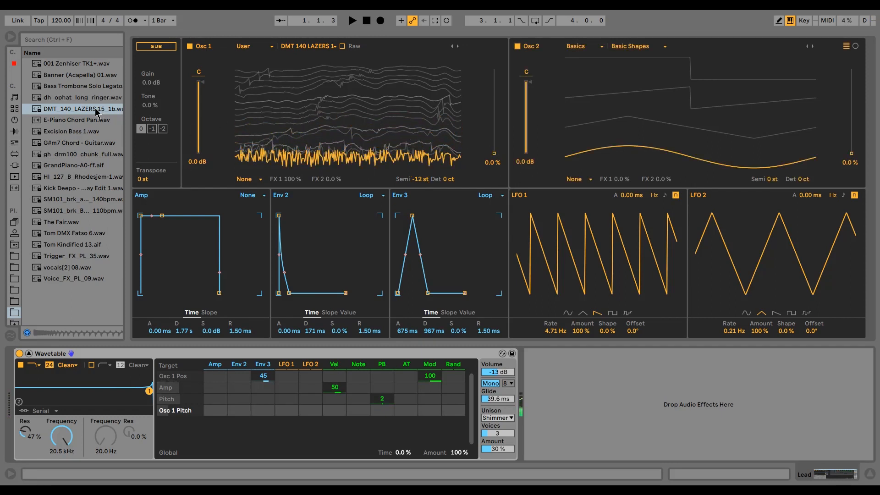
Load DMT_140_LAZERS 15_1b.wav into Oscillator 2 at about 60 % position, with Env 3 modulating that position by 25
{"action": "left_click_drag", "start_coordinate": [96, 112], "coordinate": [594, 114]}
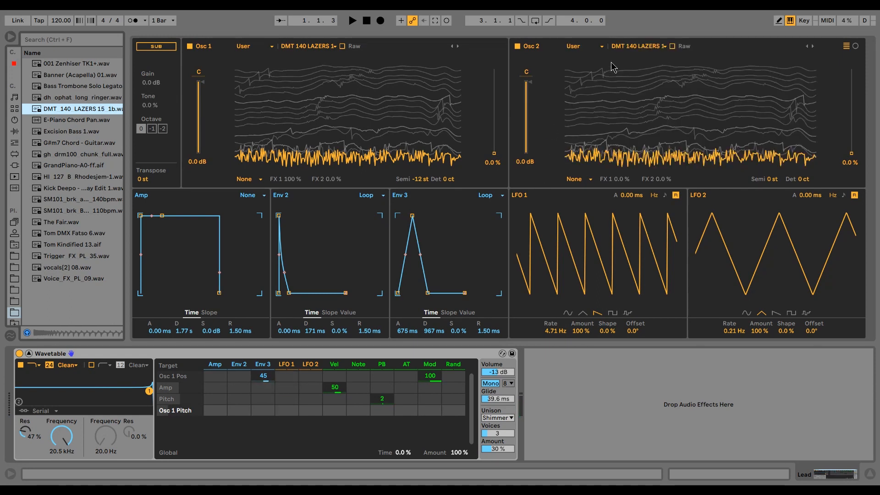
{"action": "left_click", "coordinate": [855, 164]}
{"action": "left_click_drag", "start_coordinate": [263, 410], "coordinate": [263, 396]}
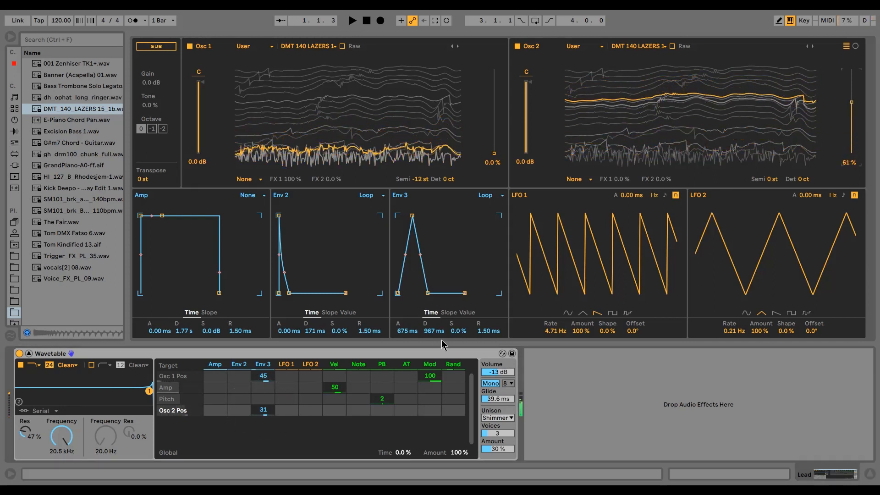
{"action": "mouse_move", "coordinate": [263, 410]}
{"action": "left_mouse_down"}
{"action": "mouse_move", "coordinate": [263, 379]}
{"action": "mouse_move", "coordinate": [263, 410]}
{"action": "left_mouse_up"}
Transpose Oscillator 2 by -24 semitones and lower its gain to -12 dB
{"action": "left_click_drag", "start_coordinate": [773, 180], "coordinate": [772, 203]}
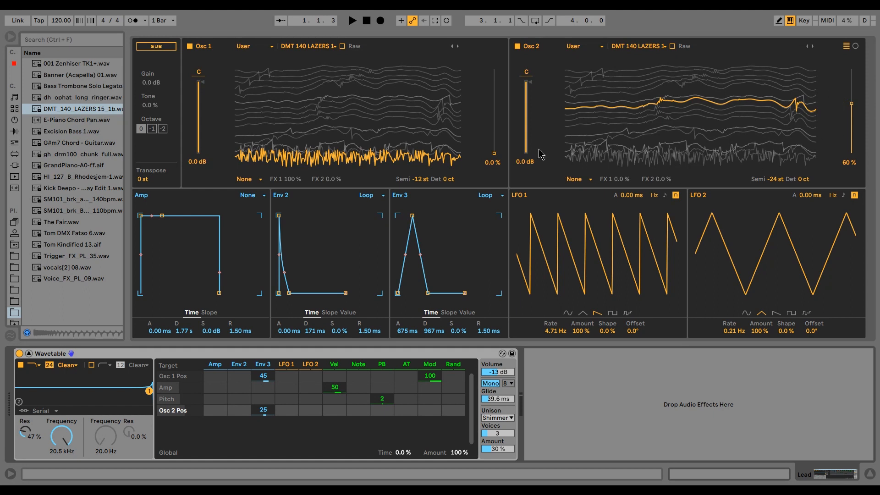
{"action": "left_click_drag", "start_coordinate": [528, 82], "coordinate": [527, 135]}
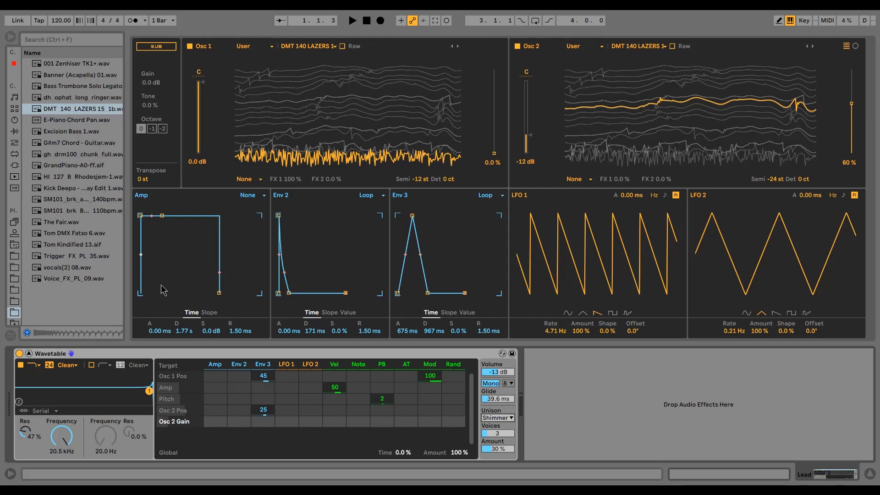
{"action": "left_click", "coordinate": [61, 437]}
Add the FX - Mixing Channel Strip after Wavetable with Comp Amount 24 and Drive 3.69 dB, and set Wavetable's Glide to 11.9 ms
{"action": "left_click", "coordinate": [14, 131]}
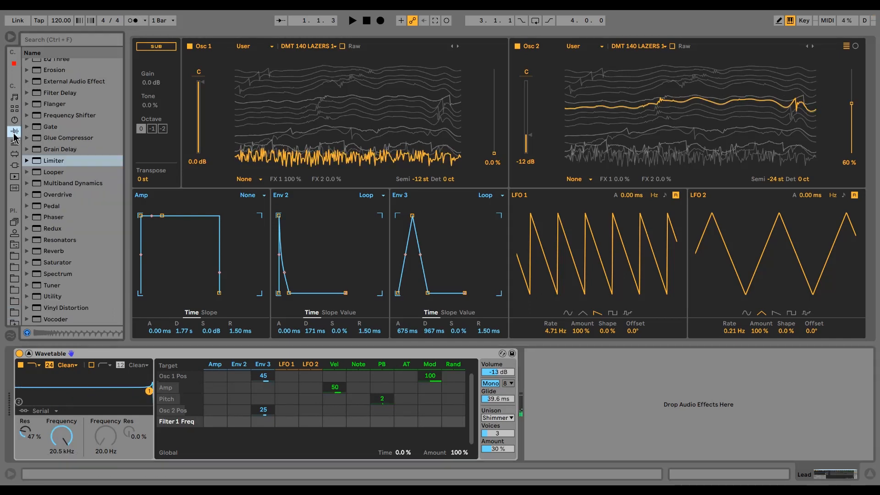
{"action": "left_click", "coordinate": [14, 63]}
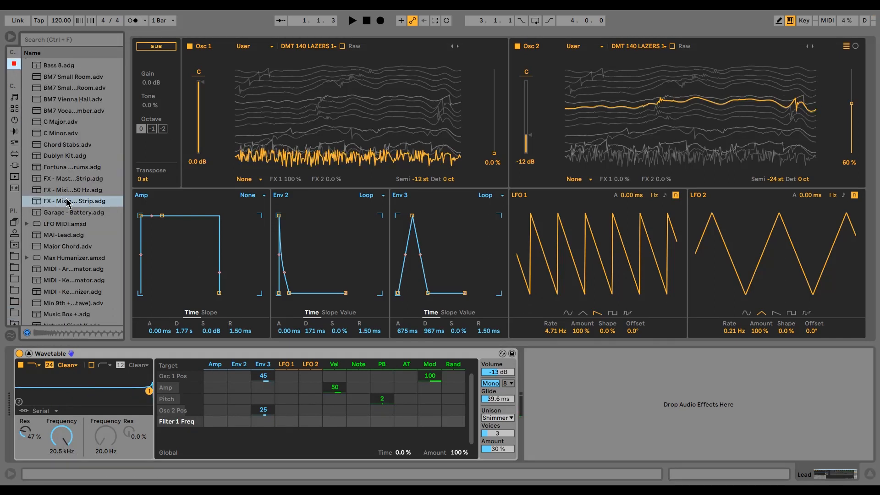
{"action": "left_click_drag", "start_coordinate": [64, 200], "coordinate": [544, 400]}
{"action": "mouse_move", "coordinate": [582, 439]}
{"action": "left_mouse_down"}
{"action": "mouse_move", "coordinate": [566, 444]}
{"action": "mouse_move", "coordinate": [589, 452]}
{"action": "left_mouse_up"}
{"action": "left_click_drag", "start_coordinate": [608, 441], "coordinate": [608, 429]}
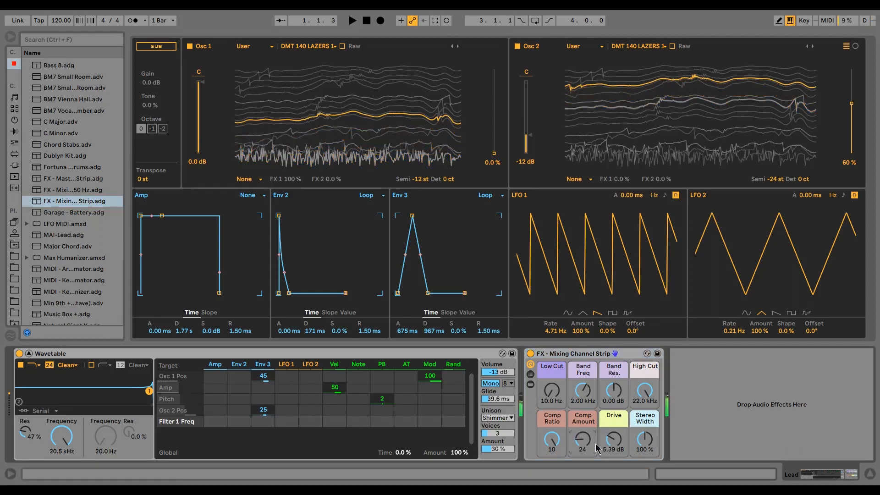
{"action": "left_click_drag", "start_coordinate": [502, 399], "coordinate": [502, 412]}
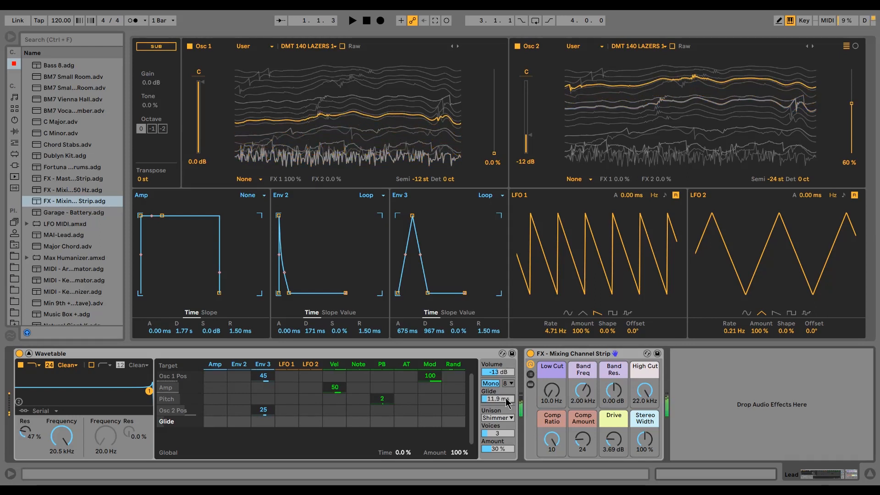
Group Wavetable into an Instrument Rack, show its chain list and duplicate the Wavetable chain
{"action": "left_click", "coordinate": [89, 359]}
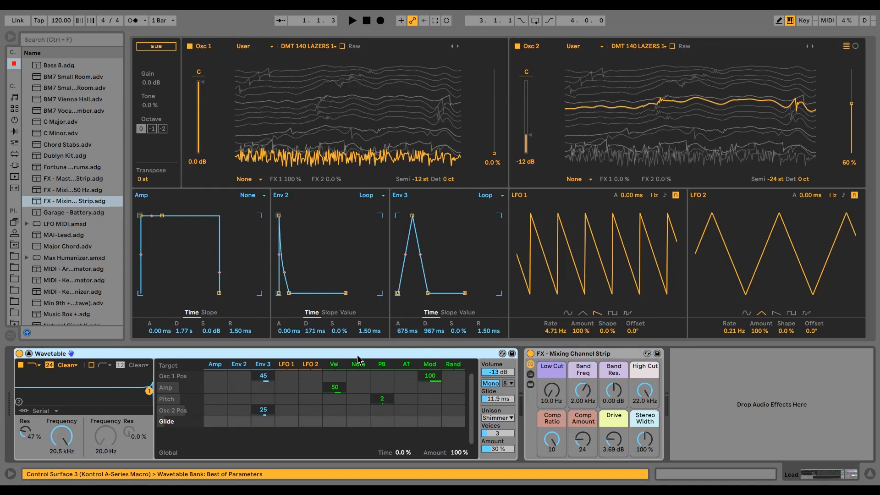
{"action": "key", "text": "ctrl+g"}
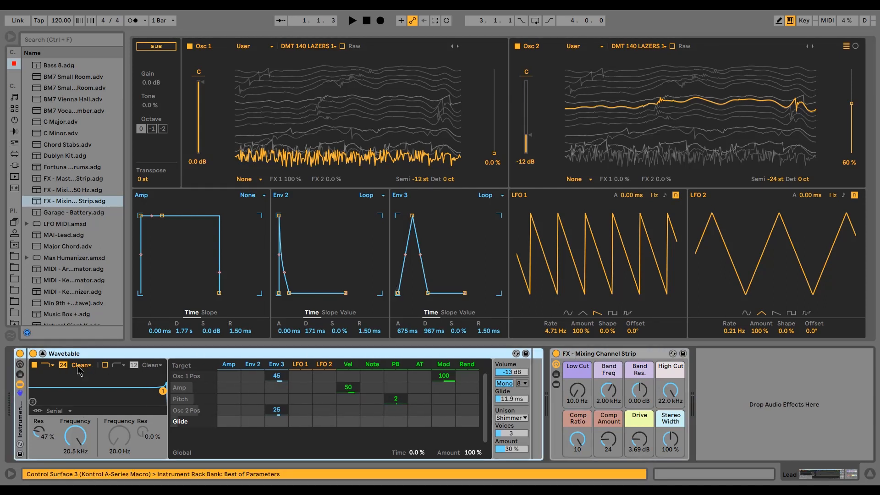
{"action": "left_click", "coordinate": [20, 374]}
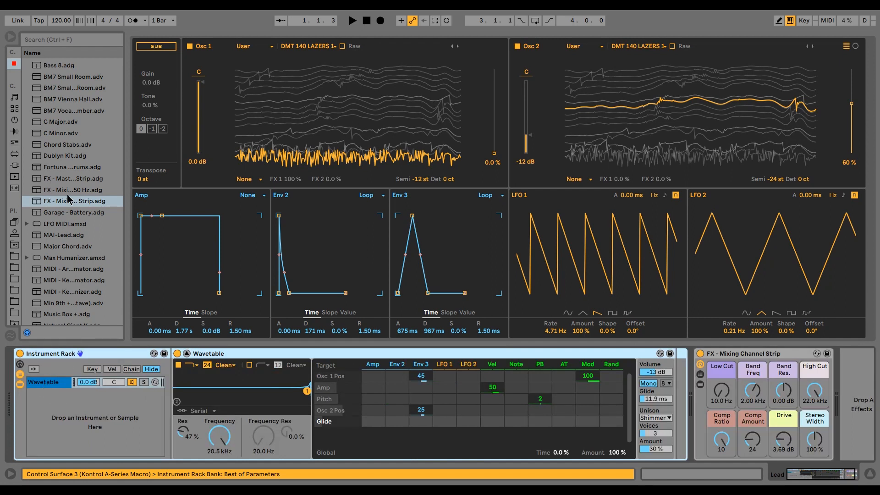
{"action": "left_click", "coordinate": [46, 384]}
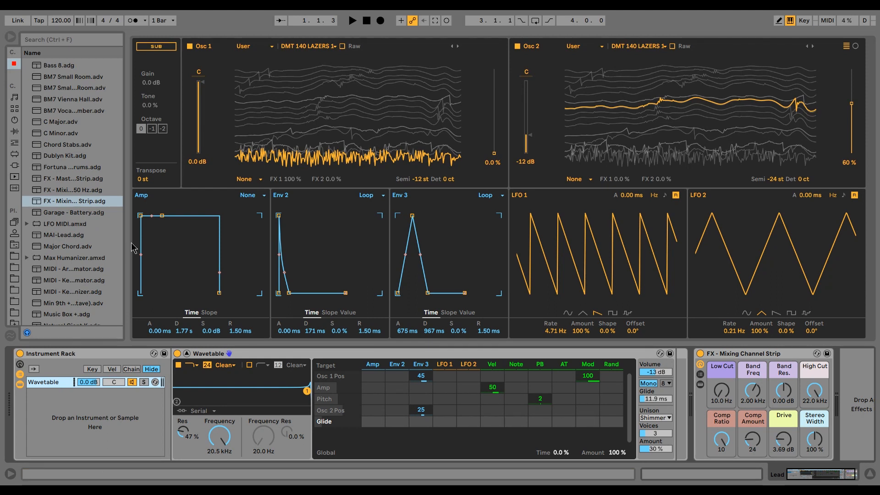
{"action": "key", "text": "ctrl+d"}
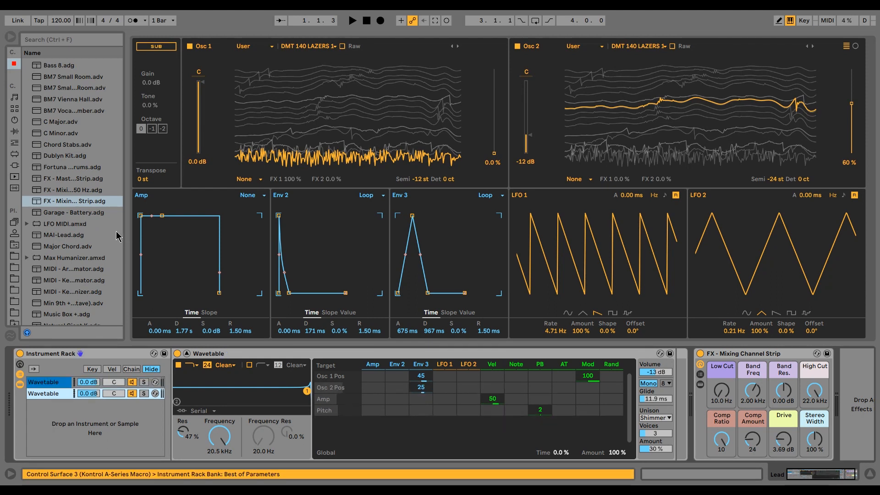
{"action": "left_click", "coordinate": [43, 384]}
{"action": "left_click", "coordinate": [52, 394]}
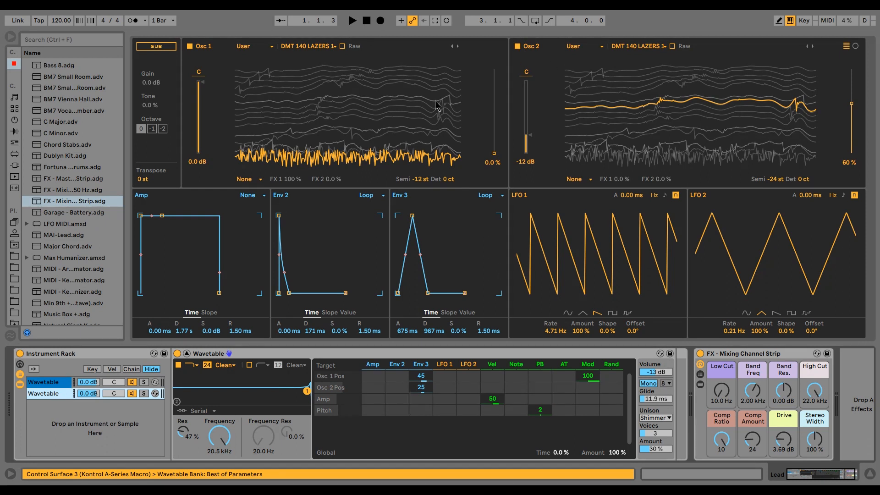
Rename the rack's first chain Main and the second chain Background
{"action": "left_click", "coordinate": [52, 383]}
{"action": "key", "text": "ctrl+r"}
{"action": "key", "text": "BackSpace"}
{"action": "key", "text": "Return"}
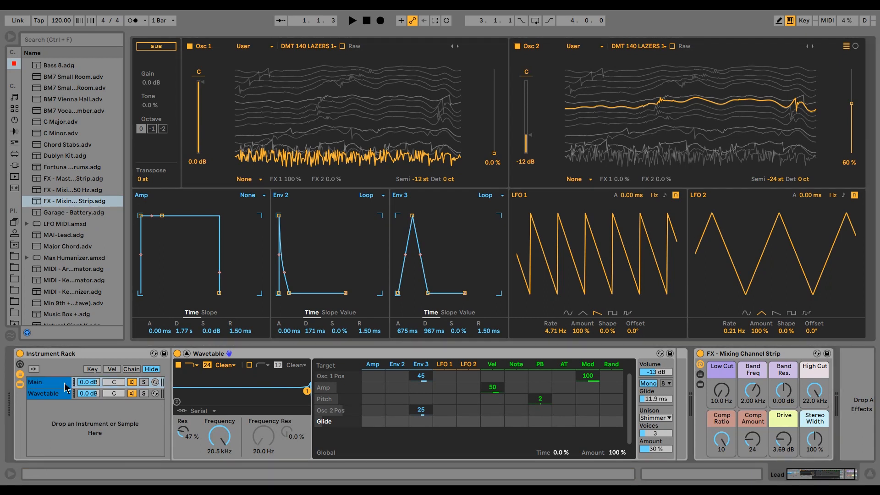
{"action": "left_click", "coordinate": [40, 394]}
{"action": "key", "text": "ctrl+r"}
{"action": "type", "text": "Back"}
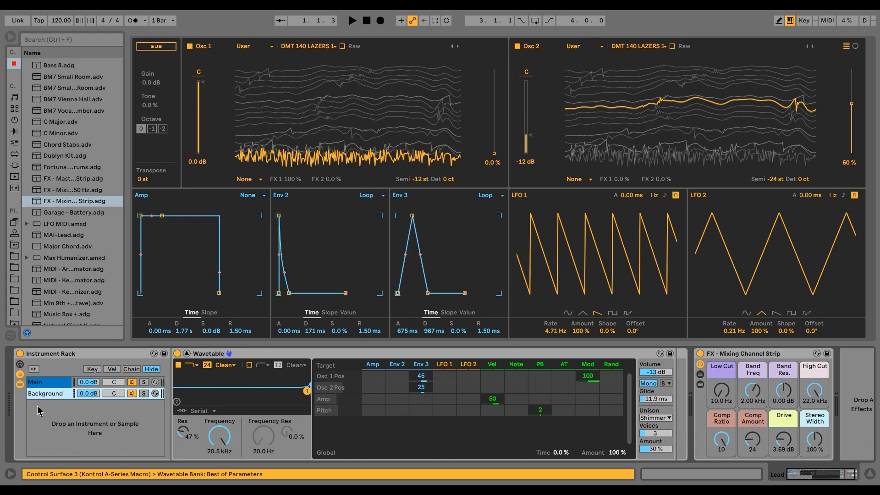
Turn off Oscillator 2 in the Background chain and mute the Main chain
{"action": "left_click", "coordinate": [518, 46]}
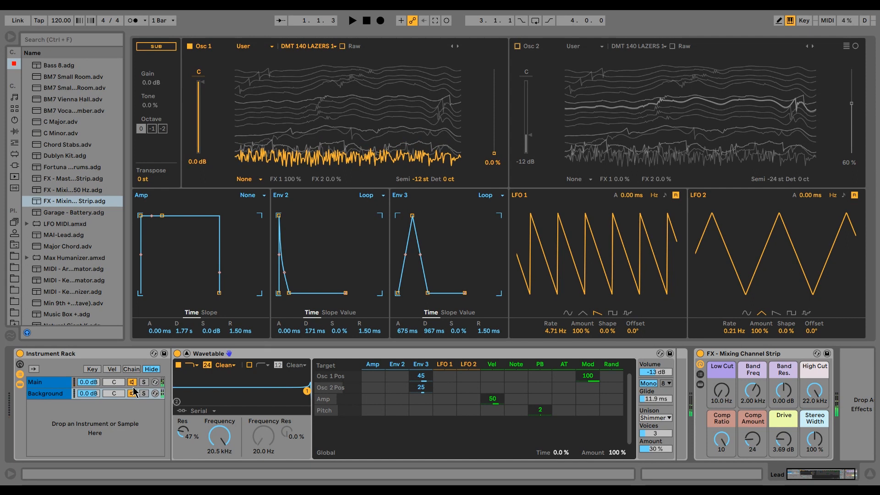
{"action": "left_click", "coordinate": [133, 382]}
{"action": "left_click", "coordinate": [245, 179]}
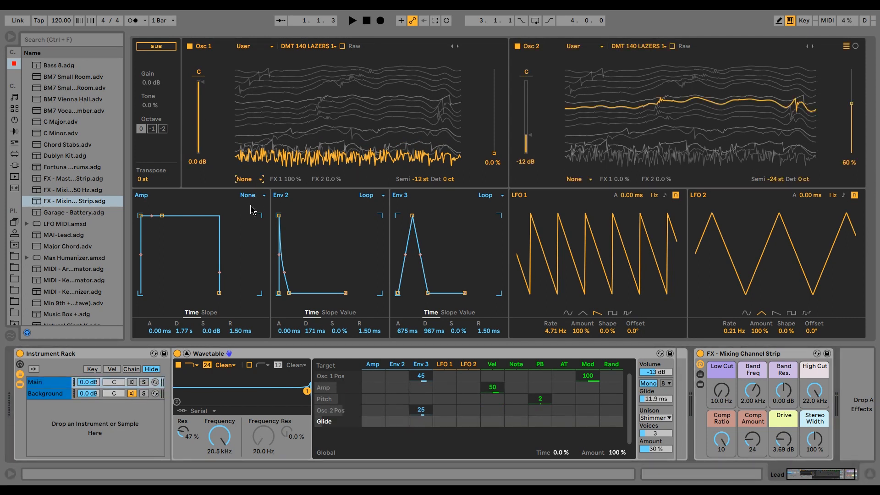
{"action": "key", "text": "Down"}
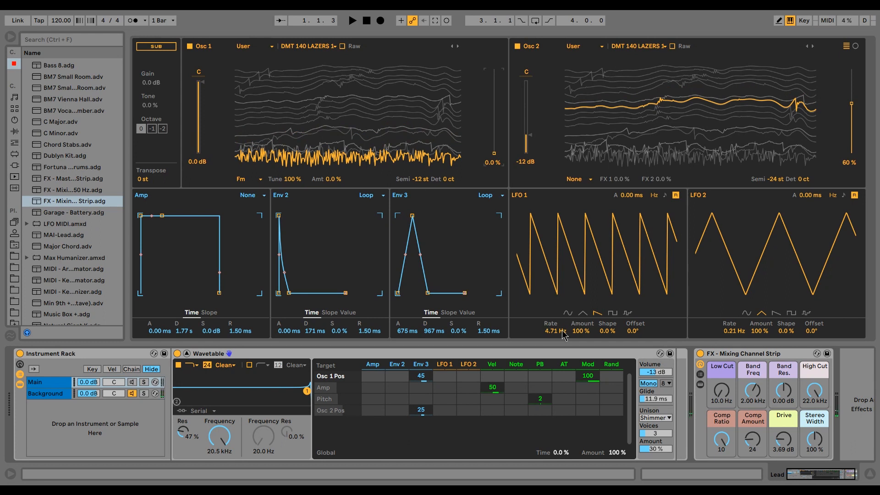
{"action": "left_click", "coordinate": [66, 383]}
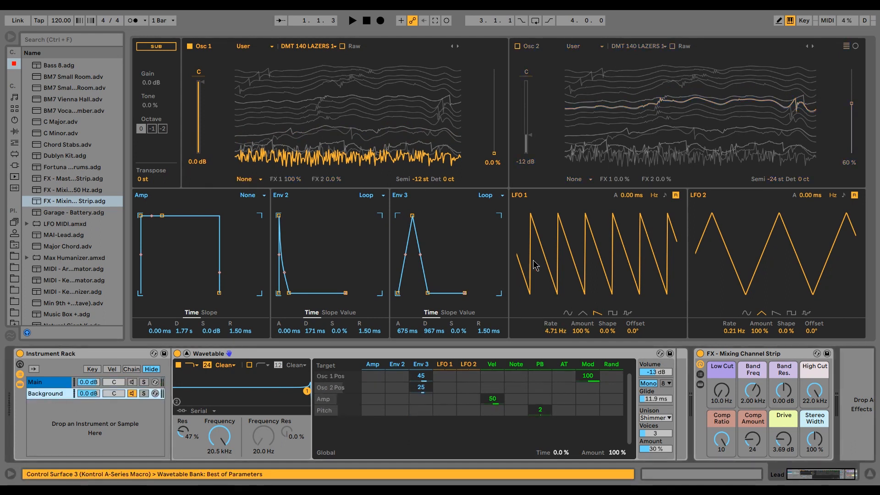
{"action": "left_click", "coordinate": [42, 392]}
{"action": "left_click", "coordinate": [251, 179]}
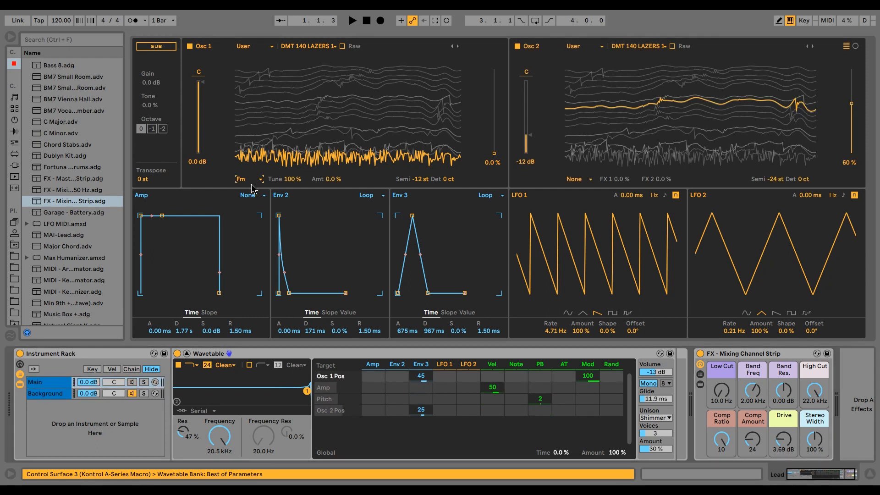
{"action": "left_click", "coordinate": [243, 193]}
Set Oscillator 1's effect to Fm in the Background chain
{"action": "left_click", "coordinate": [55, 391]}
{"action": "left_click", "coordinate": [249, 179]}
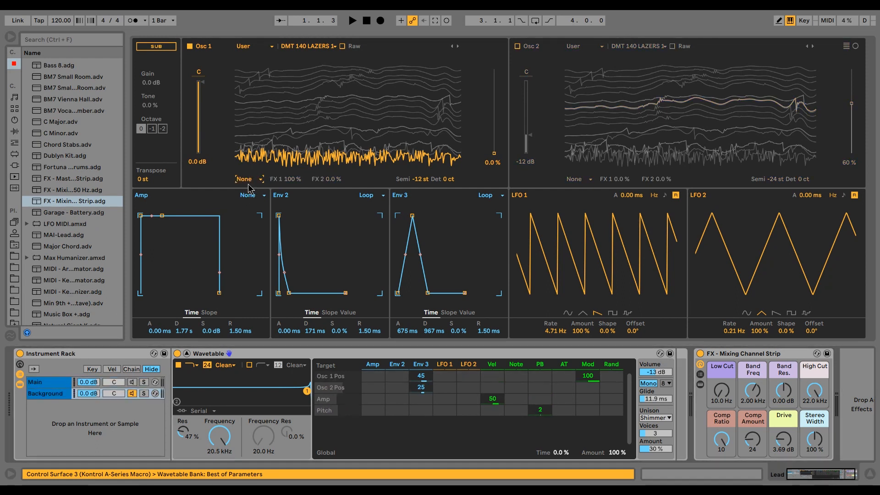
{"action": "left_click", "coordinate": [251, 198]}
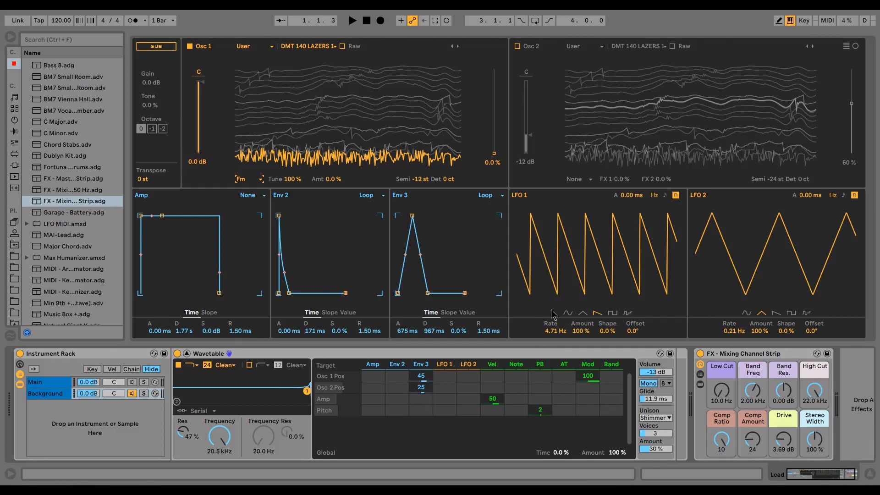
Set LFO 1 to the random stepped waveform at 30 Hz, modulating Oscillator 1's 9.9 % position by 9.4 instead of Env 3
{"action": "left_click", "coordinate": [559, 331]}
{"action": "left_click", "coordinate": [613, 313]}
{"action": "left_click", "coordinate": [628, 313]}
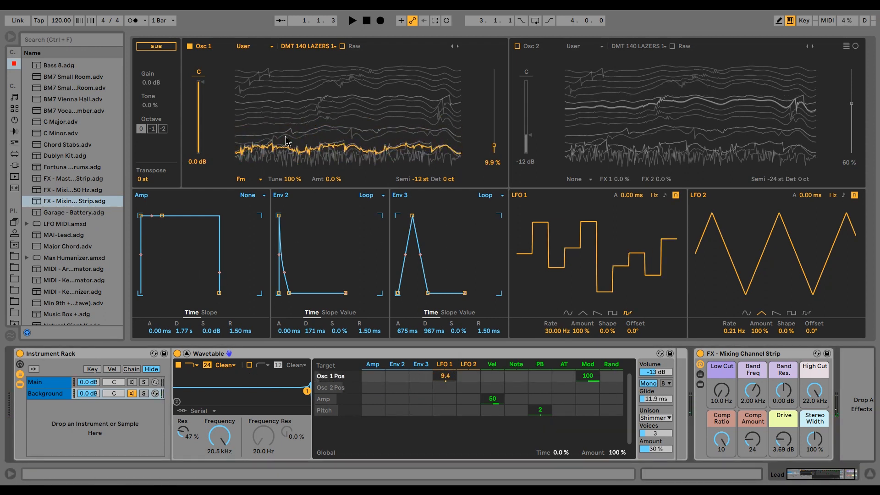
Set Oscillator 1's Fm amount to 100 % and the Amp envelope to Trigger with attack 3.60 s, decay 14.6 s, sustain -inf dB and release 6.33 s
{"action": "left_click_drag", "start_coordinate": [337, 182], "coordinate": [341, 203]}
{"action": "mouse_move", "coordinate": [238, 331]}
{"action": "left_mouse_down"}
{"action": "mouse_move", "coordinate": [241, 324]}
{"action": "mouse_move", "coordinate": [243, 337]}
{"action": "left_mouse_up"}
{"action": "left_click_drag", "start_coordinate": [140, 216], "coordinate": [167, 216]}
{"action": "left_click_drag", "start_coordinate": [187, 215], "coordinate": [203, 293]}
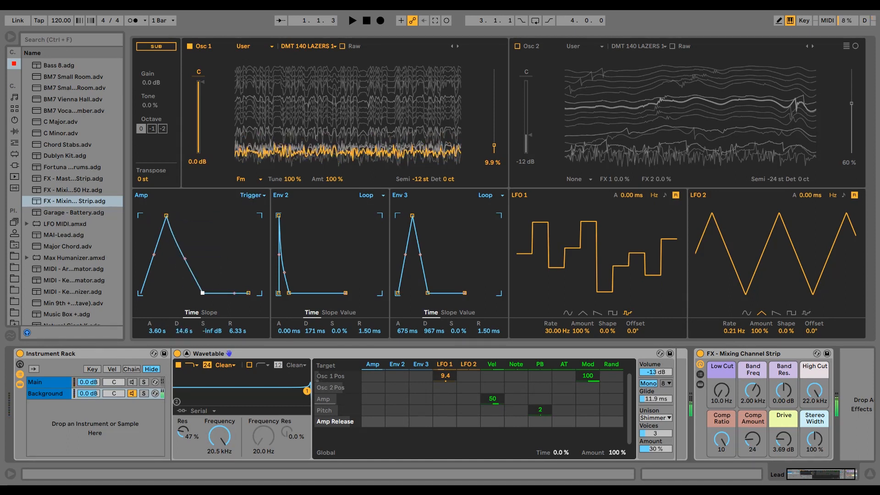
Unmute Main, set the Background chain to -17.4 dB and its Amp envelope to 21.9 ms attack, 3.95 s decay and 19.4 s release
{"action": "left_click", "coordinate": [132, 382]}
{"action": "left_click_drag", "start_coordinate": [81, 393], "coordinate": [81, 406]}
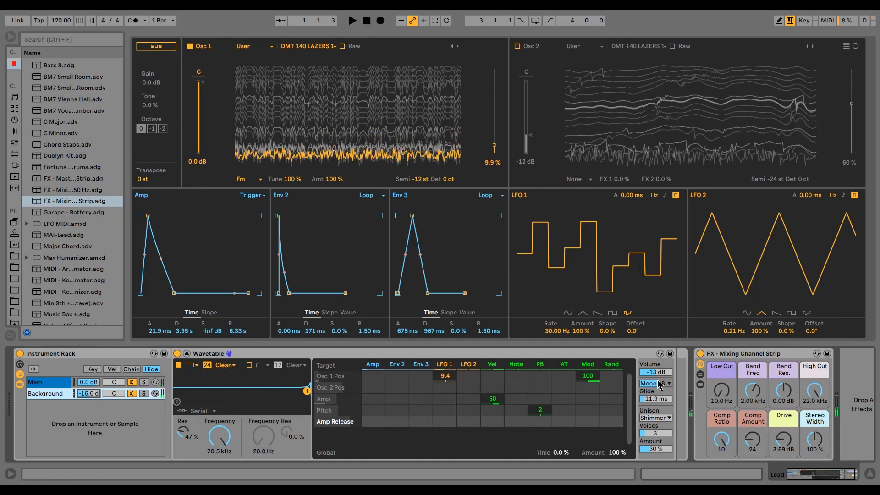
{"action": "left_click_drag", "start_coordinate": [96, 393], "coordinate": [96, 395]}
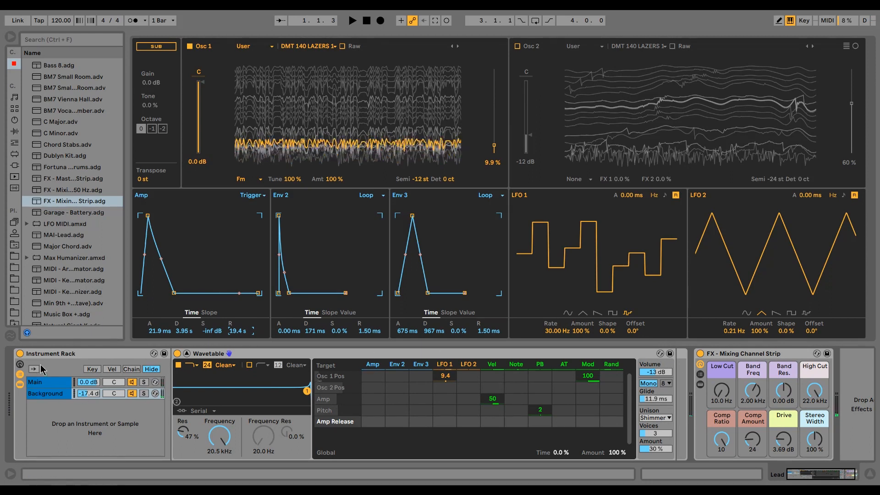
Show the session mixer and raise the Lead track's Send A
{"action": "left_click", "coordinate": [187, 354]}
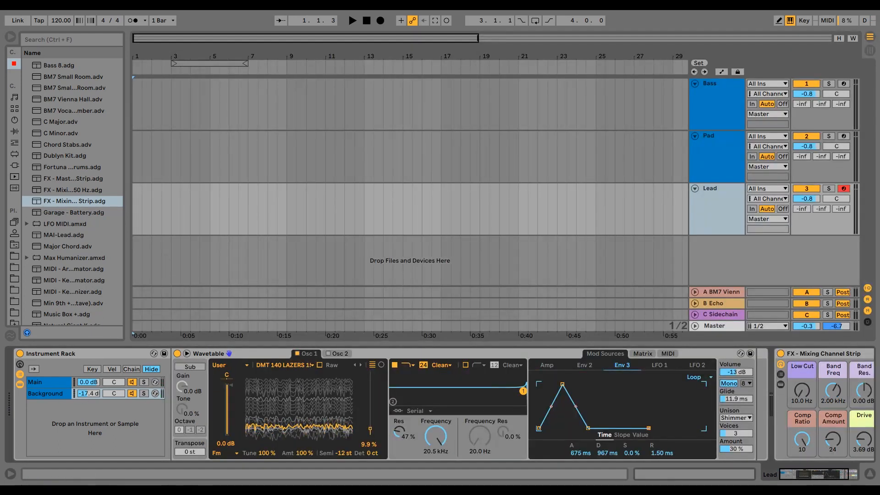
{"action": "key", "text": "Tab"}
{"action": "left_click_drag", "start_coordinate": [234, 217], "coordinate": [240, 217]}
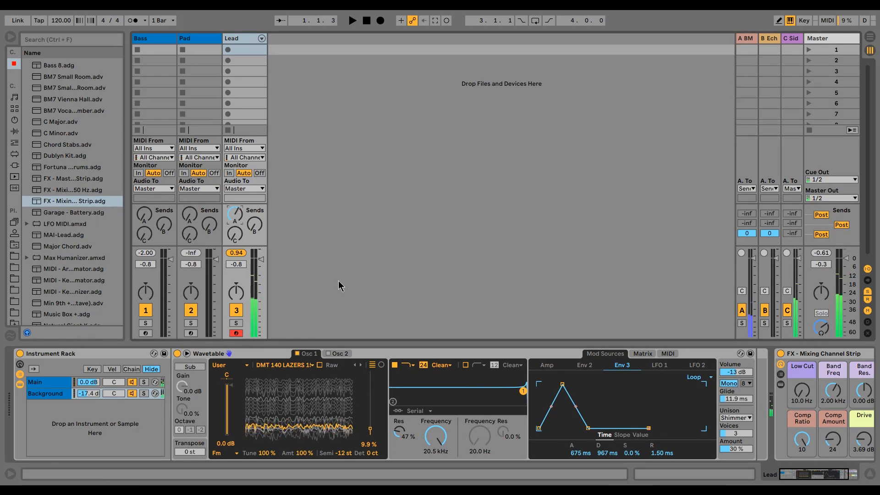
Bring back Wavetable's expanded view and lower the Background chain's volume to -24.5 dB
{"action": "left_click", "coordinate": [585, 364]}
{"action": "left_click", "coordinate": [643, 353]}
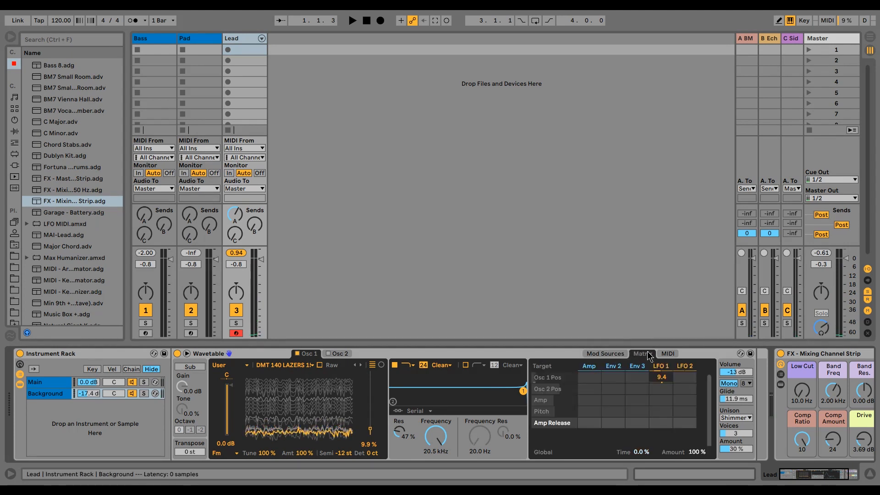
{"action": "left_click", "coordinate": [187, 353]}
{"action": "left_click_drag", "start_coordinate": [92, 394], "coordinate": [88, 393]}
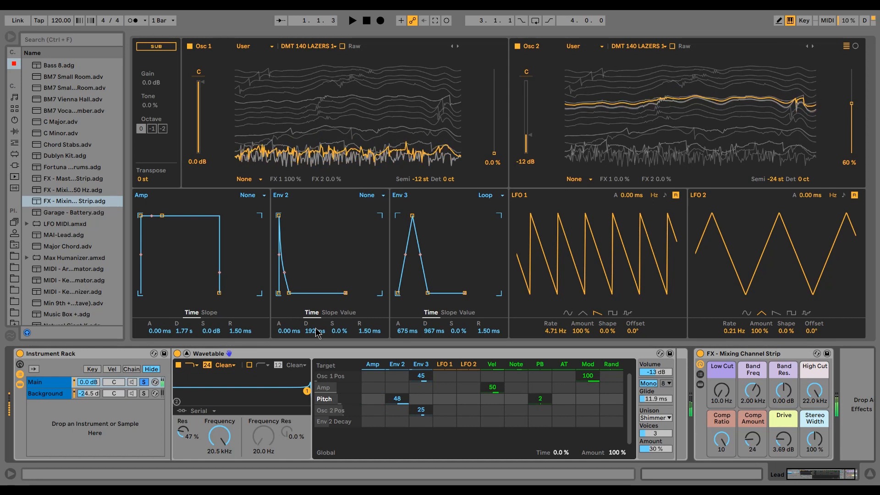
In the soloed Main chain, modulate pitch by 48 from non-looping Env 2 with 16.0 ms decay and 1.52 ms release, and set LFO 1 to sine
{"action": "left_click_drag", "start_coordinate": [317, 331], "coordinate": [317, 358]}
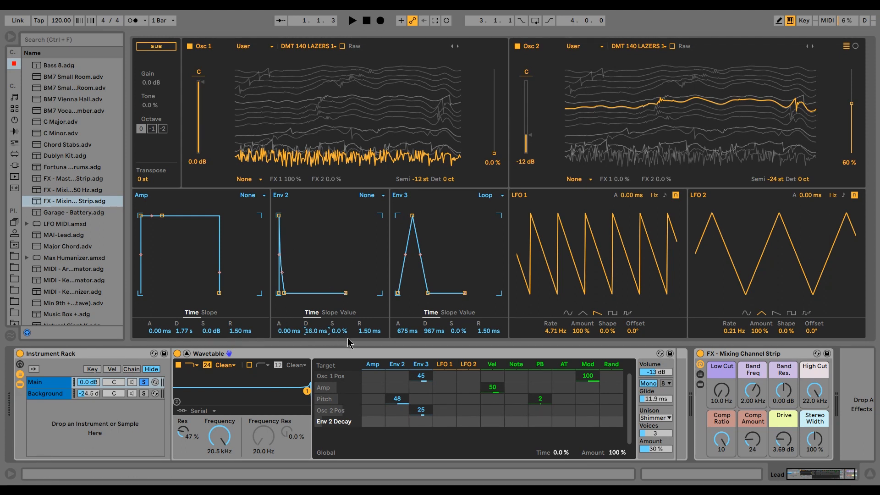
{"action": "left_click_drag", "start_coordinate": [371, 334], "coordinate": [366, 337]}
{"action": "left_click", "coordinate": [568, 313]}
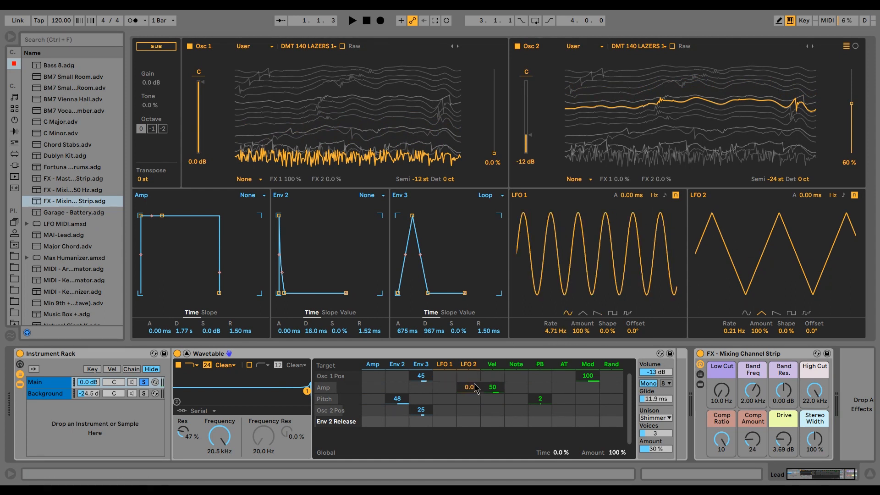
{"action": "left_click", "coordinate": [445, 389]}
{"action": "left_click", "coordinate": [589, 387]}
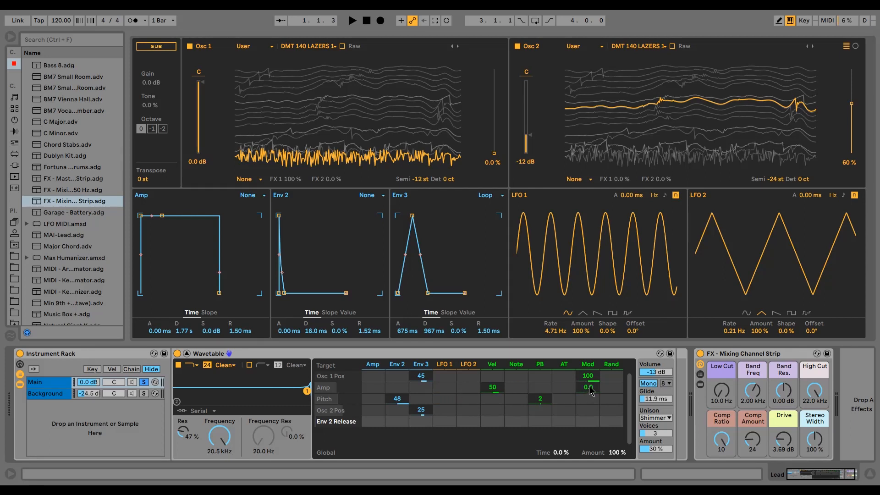
{"action": "left_click_drag", "start_coordinate": [445, 387], "coordinate": [444, 350]}
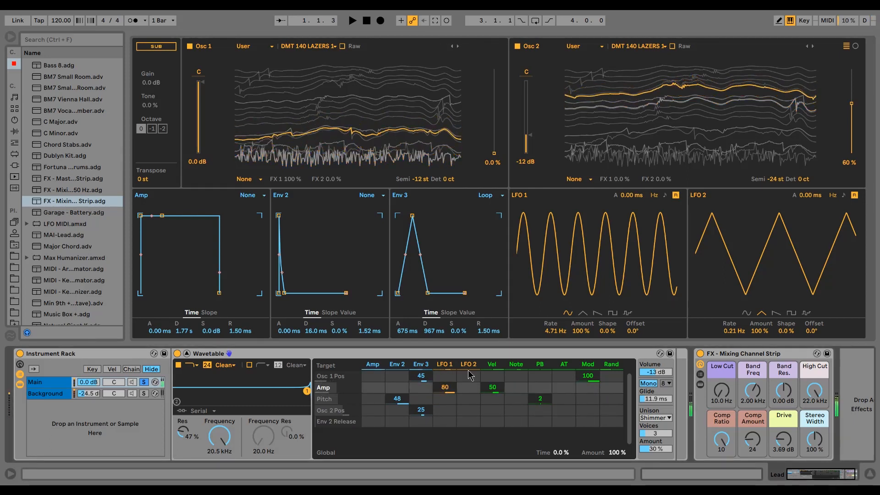
{"action": "key", "text": "Delete"}
Modulate the Main chain's pitch by 0.5 from LFO 1 and set LFO 1's amount to 27 %
{"action": "left_click_drag", "start_coordinate": [447, 400], "coordinate": [447, 399]}
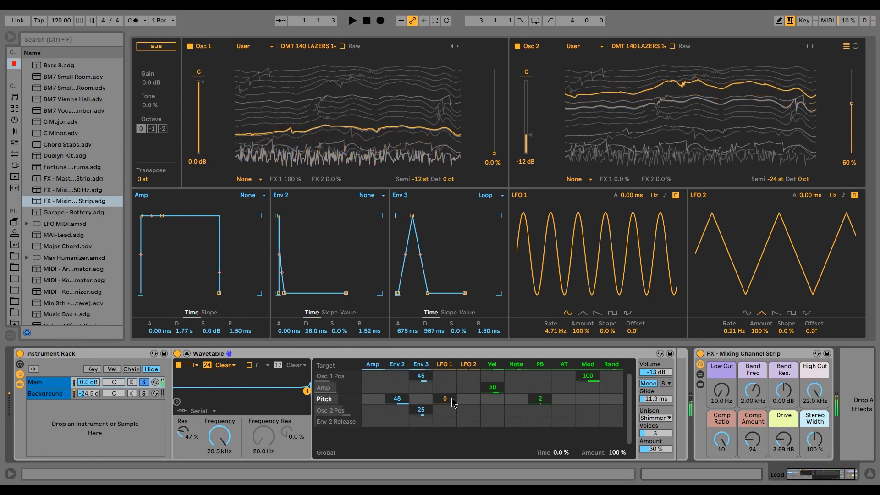
{"action": "left_click_drag", "start_coordinate": [452, 399], "coordinate": [452, 400]}
{"action": "mouse_move", "coordinate": [581, 330]}
{"action": "left_mouse_down"}
{"action": "mouse_move", "coordinate": [581, 370]}
{"action": "mouse_move", "coordinate": [583, 342]}
{"action": "left_mouse_up"}
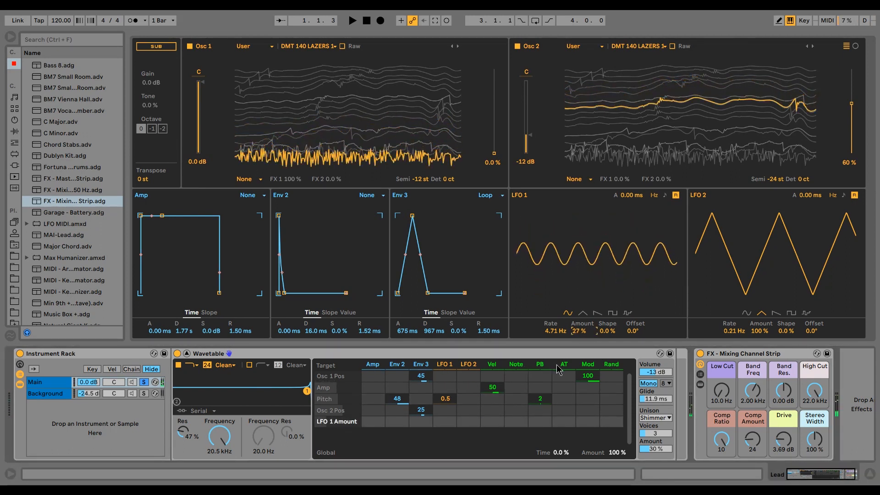
Modulate Filter 1's frequency by 100 from Note and lower the filter frequency to 941 Hz
{"action": "left_click", "coordinate": [219, 436]}
{"action": "left_click_drag", "start_coordinate": [515, 422], "coordinate": [516, 394]}
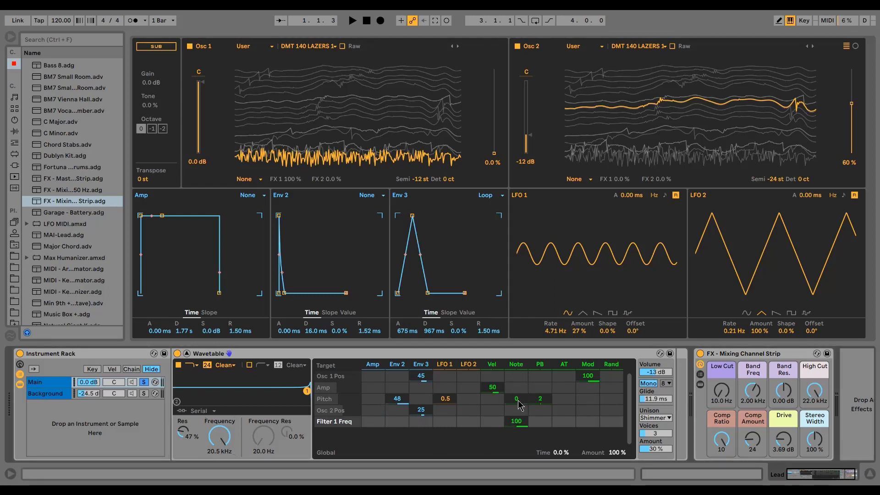
{"action": "left_click_drag", "start_coordinate": [218, 436], "coordinate": [218, 386]}
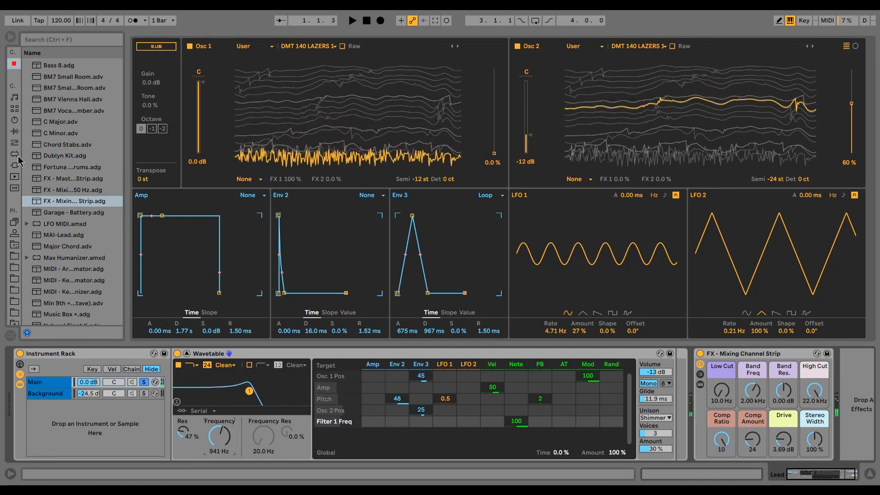
Insert the MIDI Key + Harmonizer + Animator rack ahead of the Instrument Rack on the Lead track
{"action": "scroll", "coordinate": [41, 184], "scroll_direction": "down", "scroll_amount": 3}
{"action": "scroll", "coordinate": [77, 189], "scroll_direction": "up", "scroll_amount": 3}
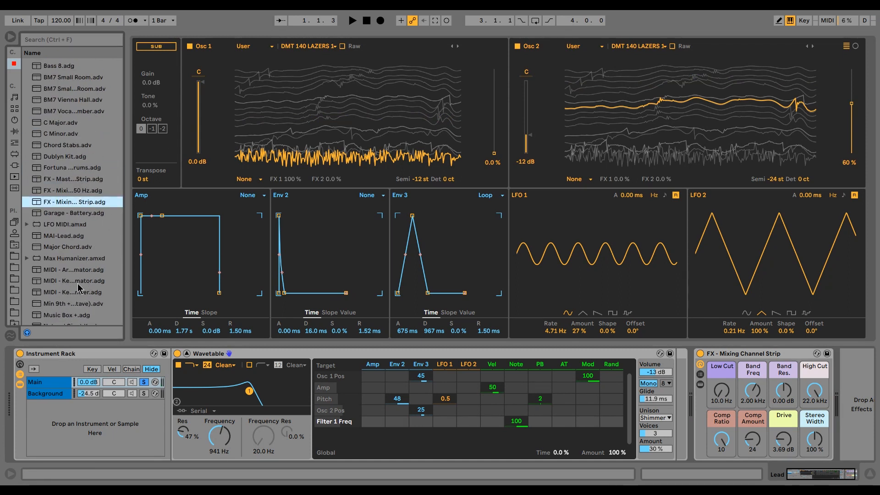
{"action": "left_click_drag", "start_coordinate": [83, 285], "coordinate": [73, 388]}
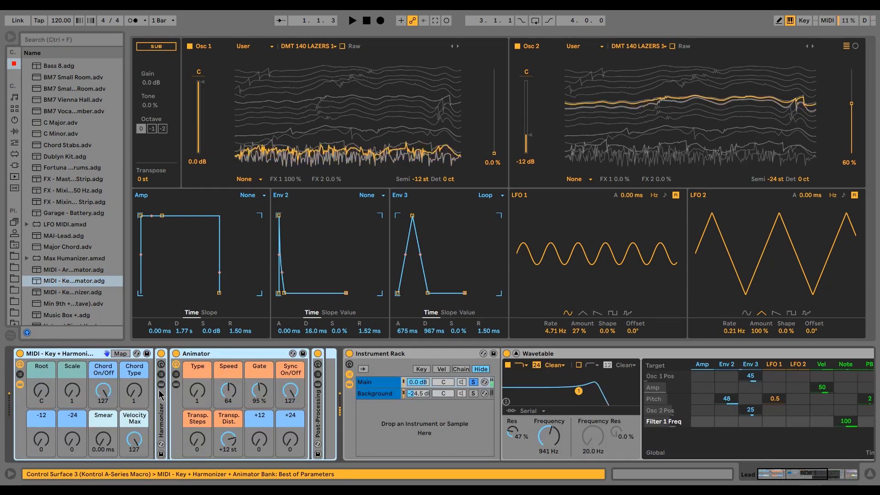
Set Animator's speed to 88, gate to 103 % and transpose steps to 3, and unsolo Main with Background at -20.5 dB
{"action": "left_click_drag", "start_coordinate": [234, 395], "coordinate": [233, 384]}
{"action": "left_click_drag", "start_coordinate": [197, 440], "coordinate": [197, 436]}
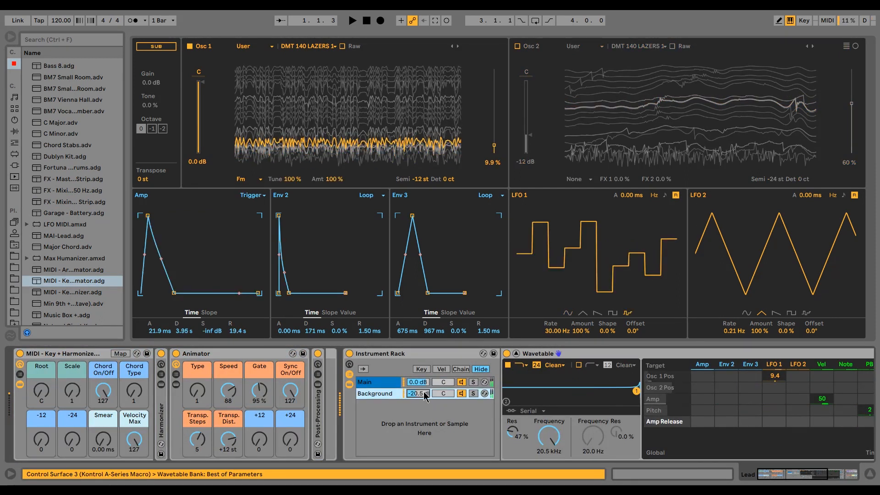
{"action": "left_click", "coordinate": [472, 394]}
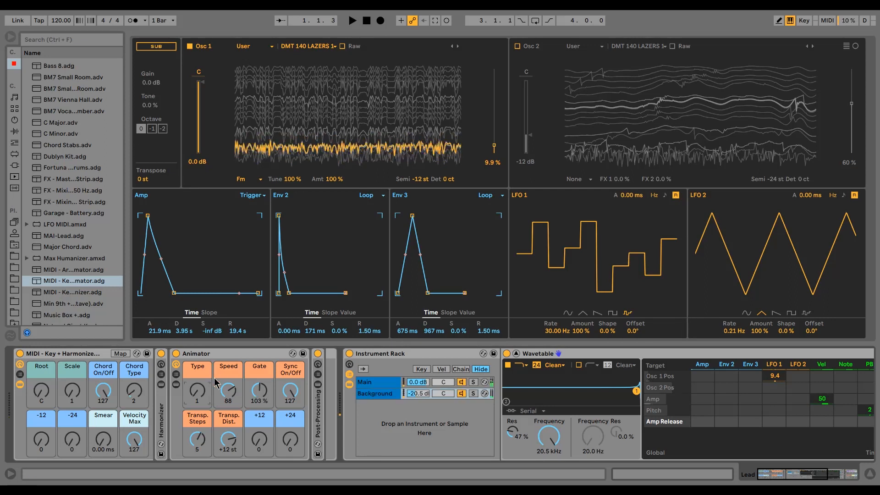
{"action": "left_click", "coordinate": [199, 437]}
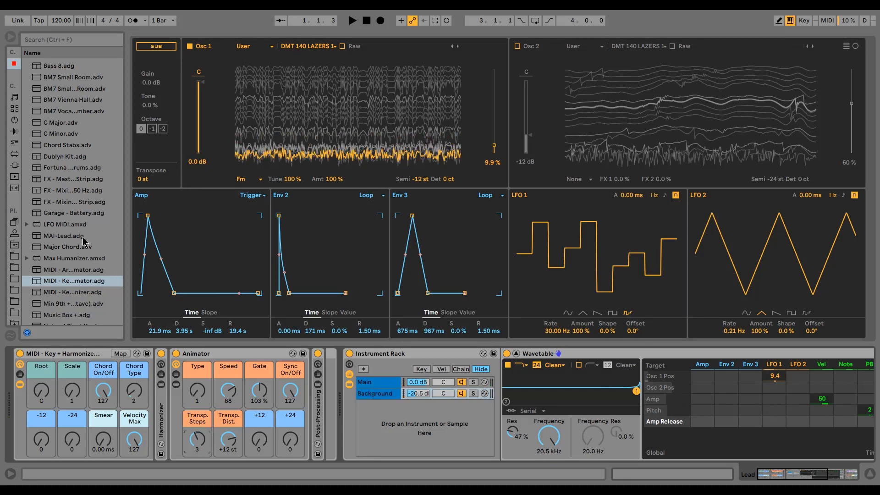
Preview the DMT_140_LAZERS 15_1b.wav source sample and look over the Lead track's full device chain
{"action": "left_click", "coordinate": [14, 313]}
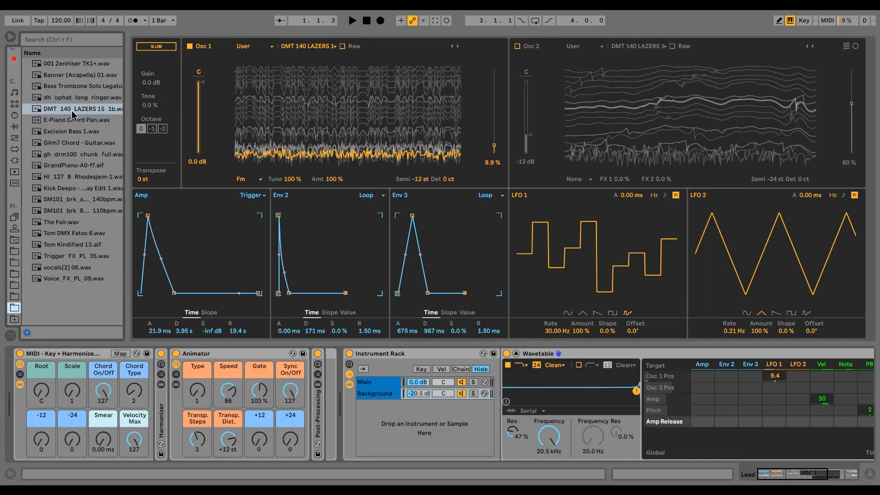
{"action": "left_click", "coordinate": [72, 111]}
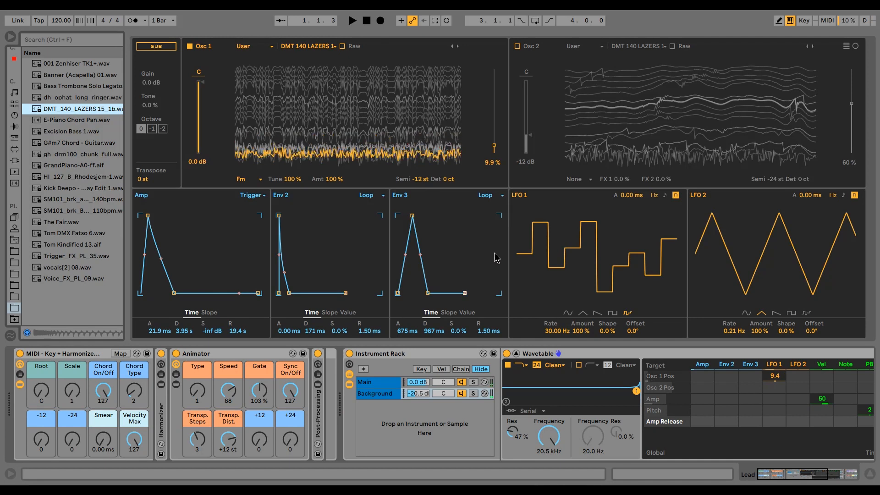
{"action": "left_click_drag", "start_coordinate": [793, 476], "coordinate": [824, 475]}
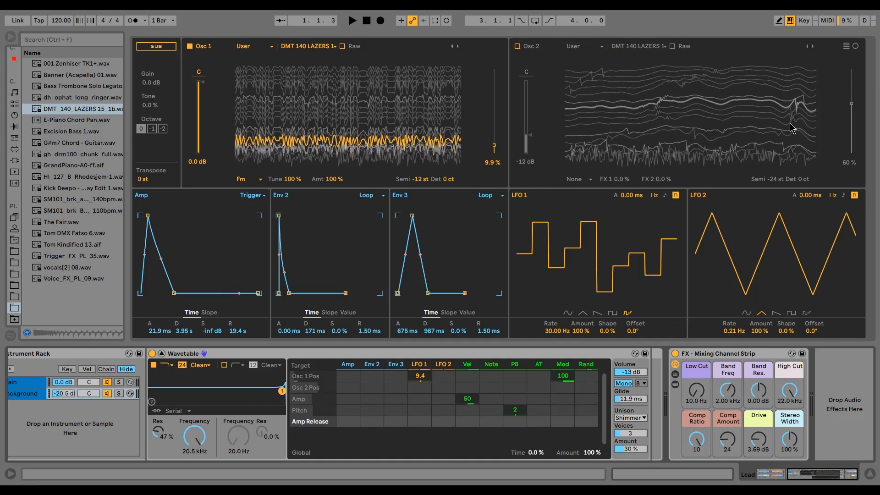
{"action": "left_click_drag", "start_coordinate": [825, 474], "coordinate": [789, 474]}
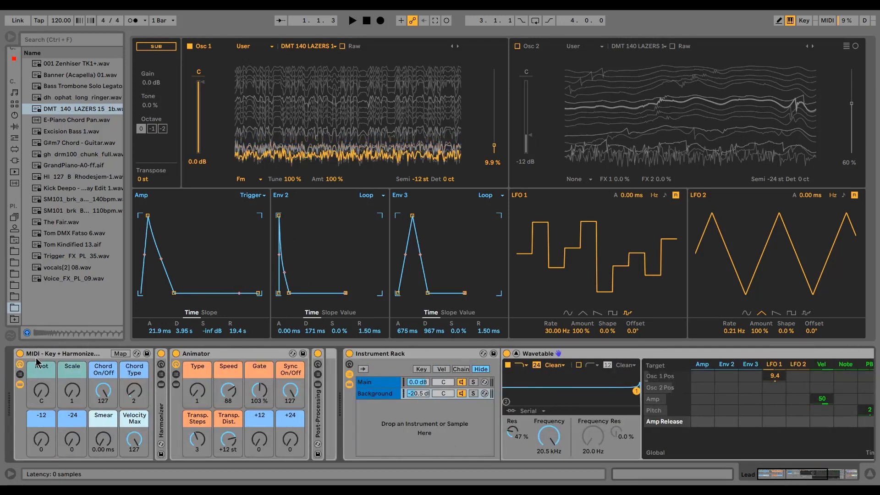
Open the Pad track's Wavetable in expanded view, load the Bass Trombone Solo Legato sample into Osc 1 and preview the original file
{"action": "left_click", "coordinate": [517, 354]}
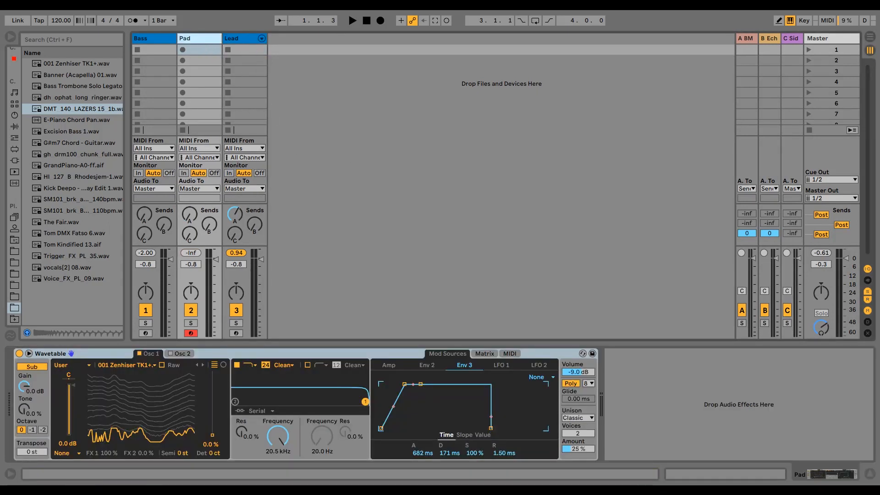
{"action": "left_click", "coordinate": [29, 353]}
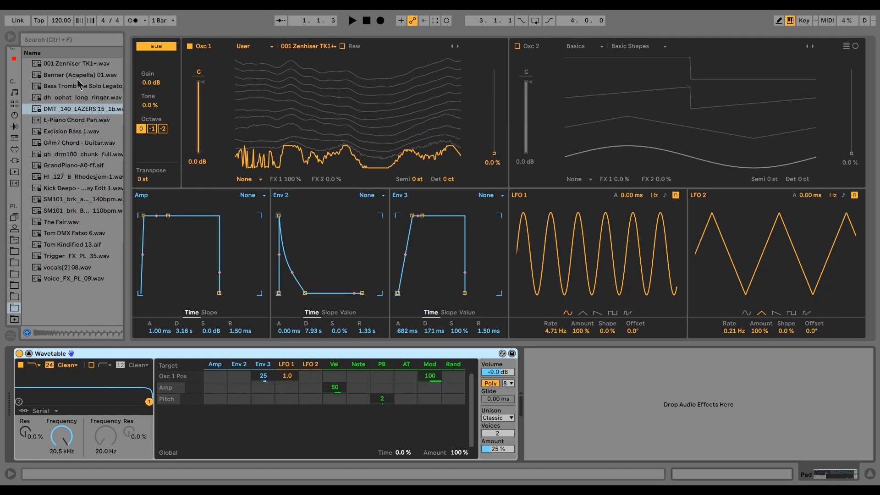
{"action": "left_click_drag", "start_coordinate": [61, 87], "coordinate": [305, 145]}
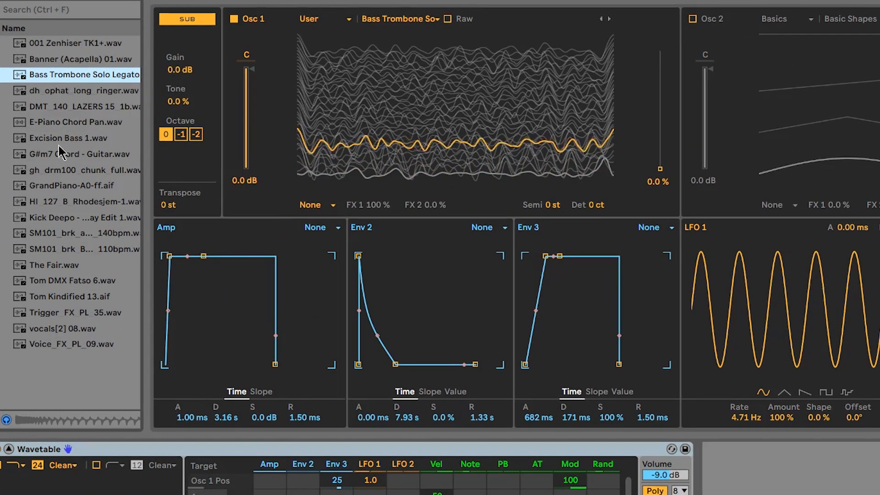
{"action": "left_click", "coordinate": [65, 75]}
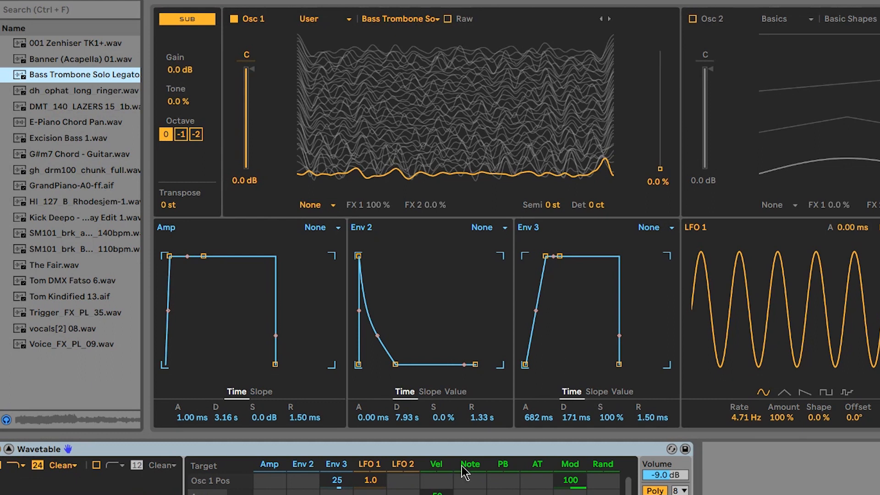
Modulate the Pad's Osc 1 position by 100 from Env 3 only, with Env 3's attack at 20.0 s
{"action": "left_click_drag", "start_coordinate": [556, 369], "coordinate": [545, 407]}
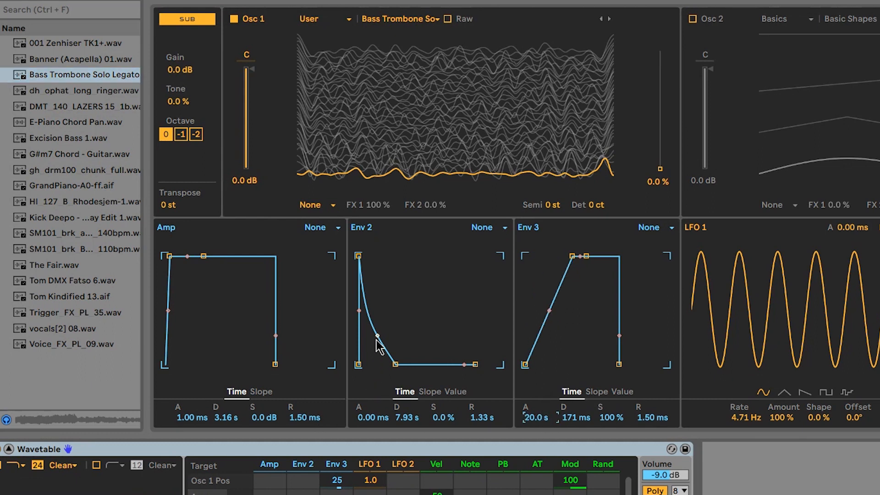
{"action": "left_click_drag", "start_coordinate": [537, 416], "coordinate": [538, 427]}
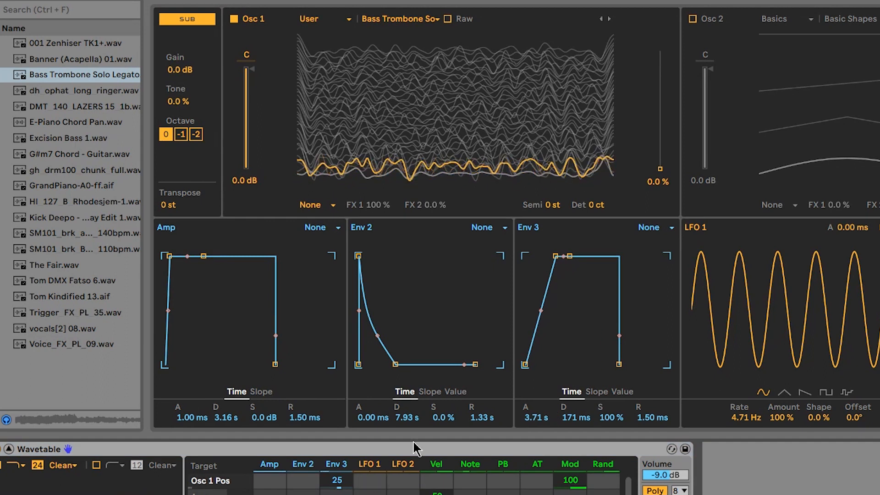
{"action": "left_click_drag", "start_coordinate": [333, 482], "coordinate": [333, 454]}
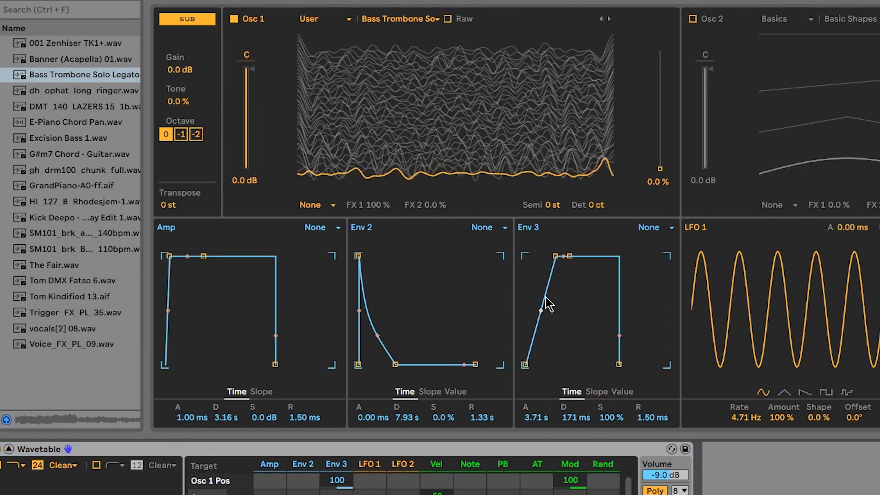
{"action": "left_click_drag", "start_coordinate": [542, 415], "coordinate": [541, 358]}
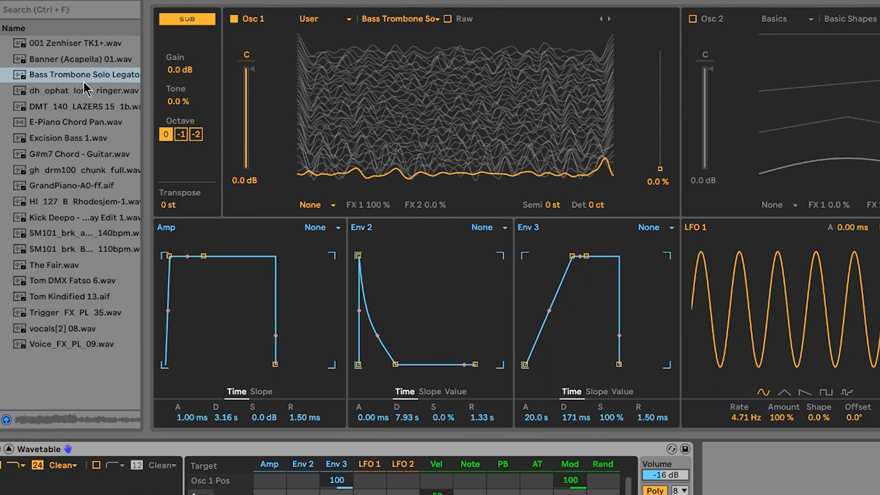
Turn off the sub oscillator and compare Osc 1's trombone wavetable with Raw mode on and off
{"action": "left_click", "coordinate": [189, 20]}
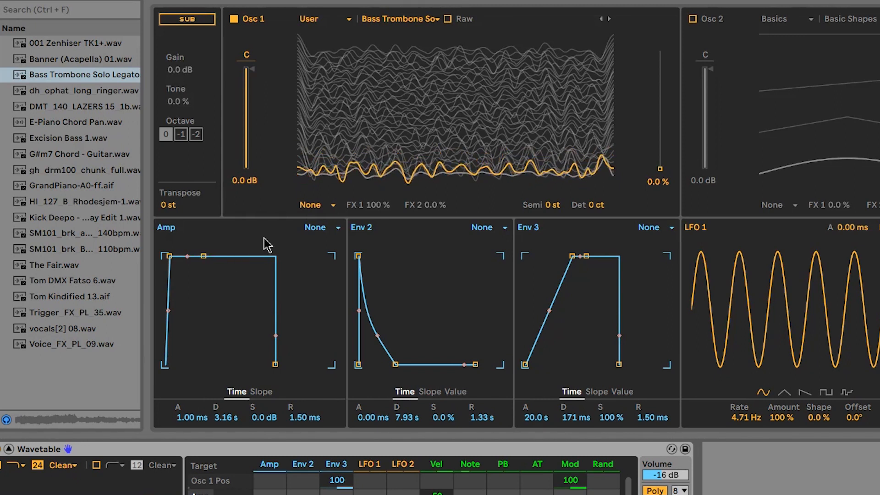
{"action": "left_click", "coordinate": [446, 20]}
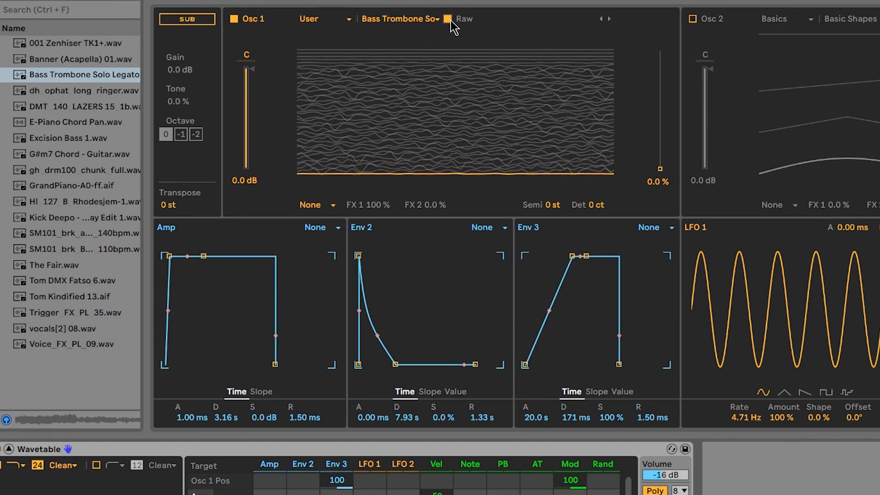
{"action": "left_click", "coordinate": [447, 19]}
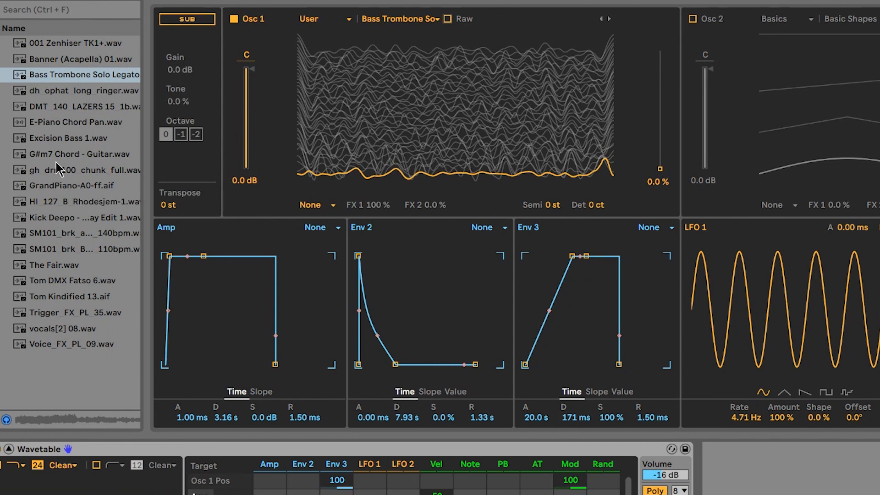
Load GrandPiano-A0-ff.aif into Osc 1, compare it with the original sample and set Env 3's attack to 17.1 s
{"action": "left_click_drag", "start_coordinate": [61, 184], "coordinate": [376, 87]}
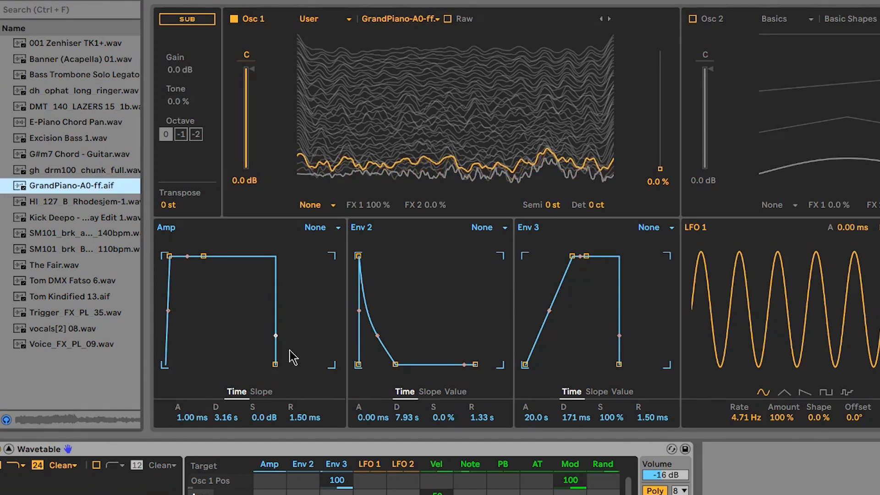
{"action": "left_click_drag", "start_coordinate": [537, 417], "coordinate": [537, 435]}
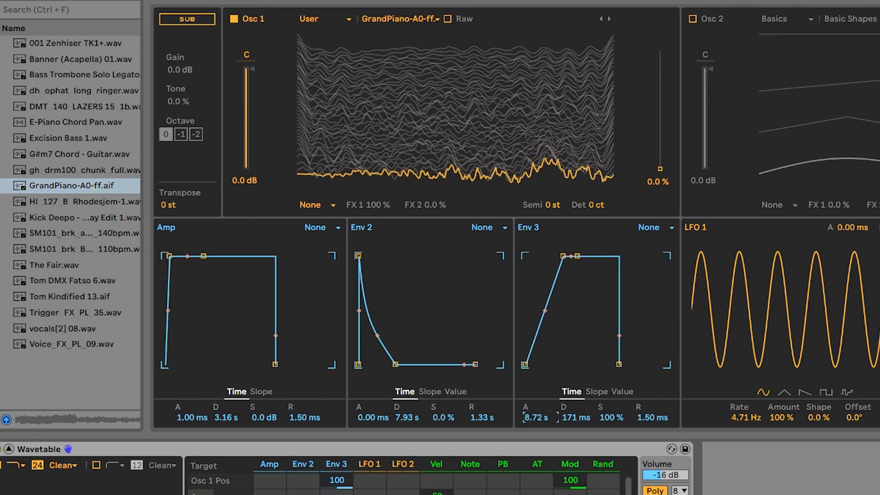
{"action": "left_click", "coordinate": [83, 186]}
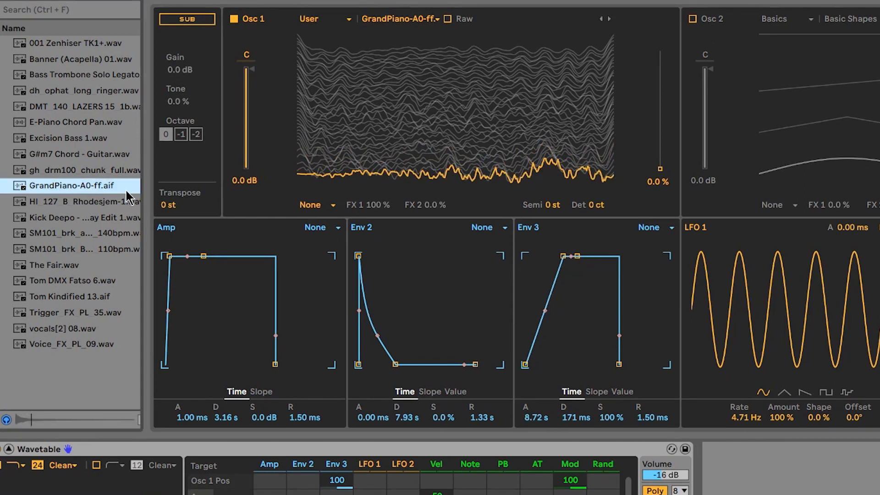
{"action": "left_click_drag", "start_coordinate": [540, 412], "coordinate": [548, 419]}
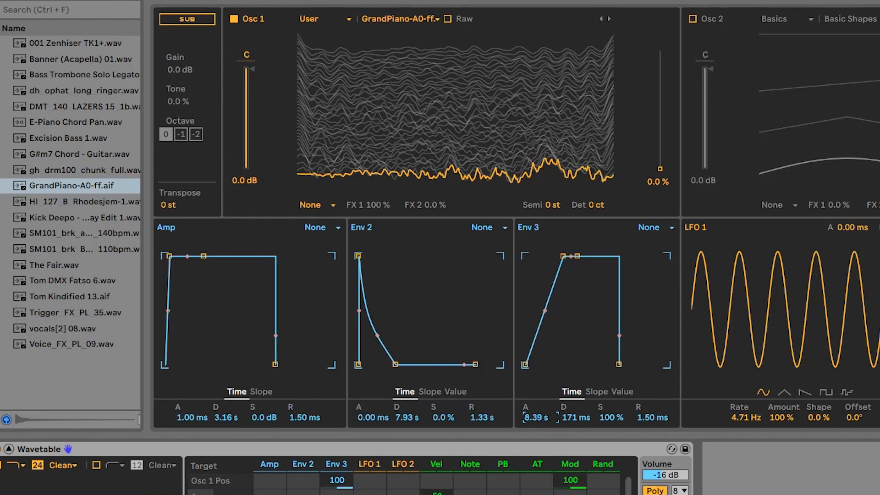
{"action": "left_click", "coordinate": [91, 188]}
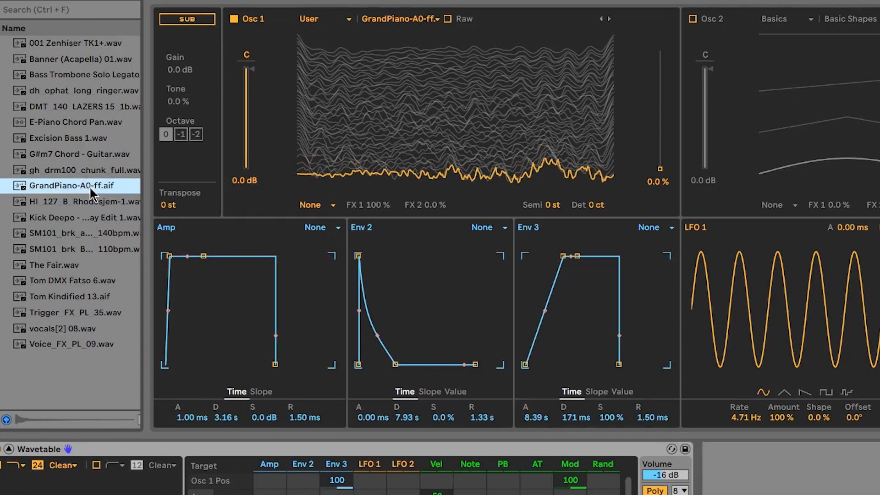
{"action": "left_click_drag", "start_coordinate": [535, 418], "coordinate": [534, 399]}
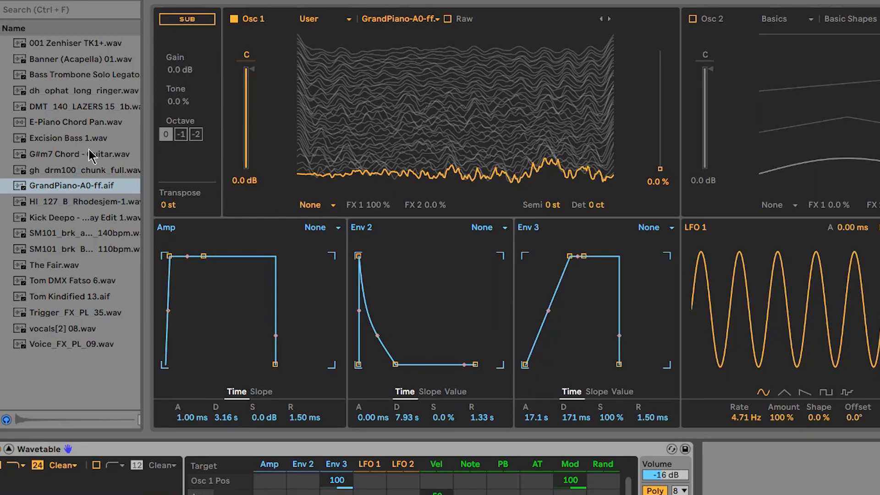
Load the 140 bpm SM101 break into Osc 1, set Env 3's attack to 6.07 s and compare Raw mode on and off
{"action": "left_click", "coordinate": [69, 234]}
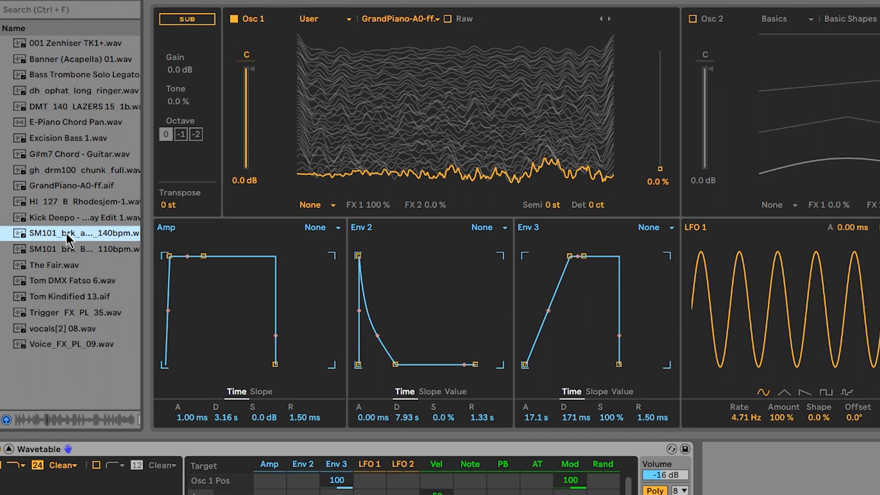
{"action": "left_click_drag", "start_coordinate": [69, 238], "coordinate": [421, 128]}
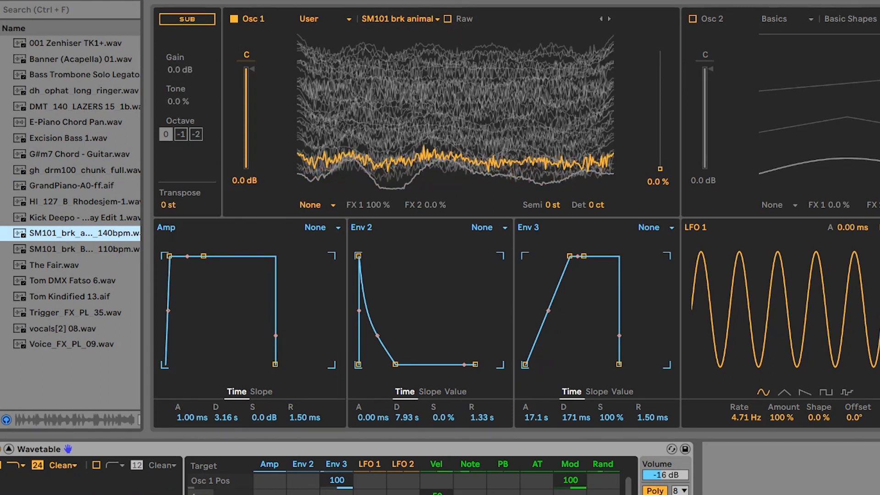
{"action": "left_click_drag", "start_coordinate": [537, 417], "coordinate": [537, 447]}
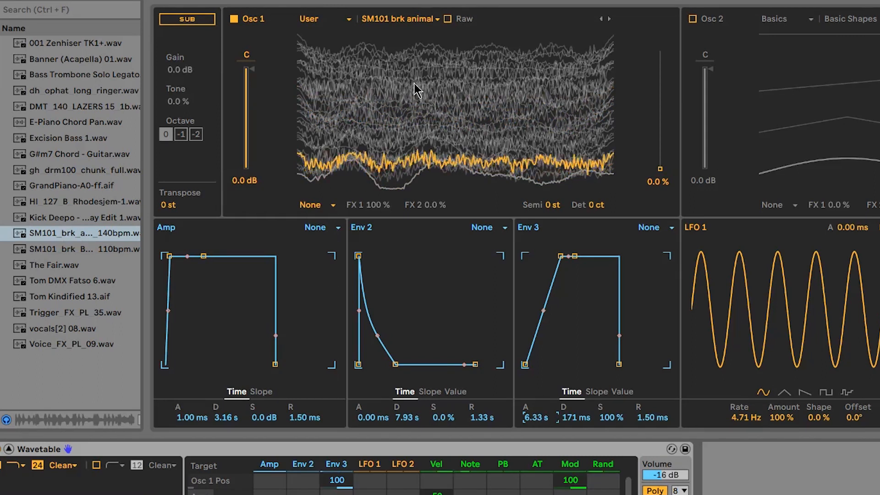
{"action": "left_click", "coordinate": [447, 18]}
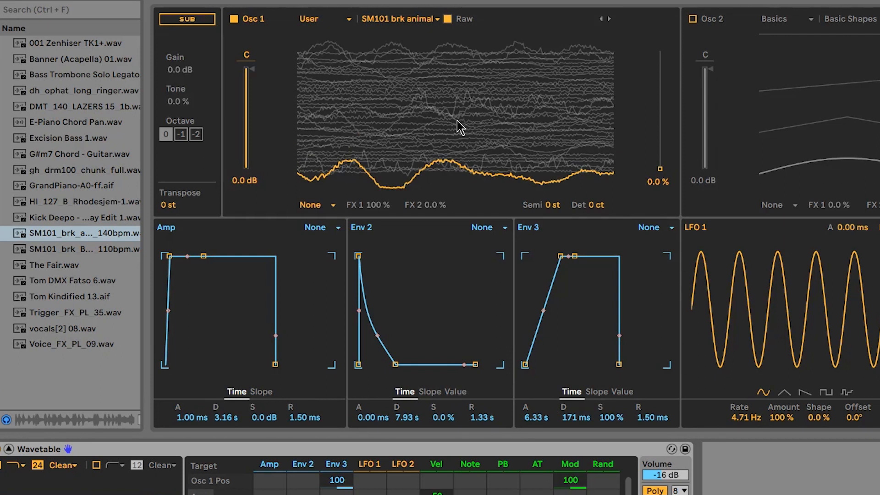
{"action": "mouse_move", "coordinate": [537, 417]}
{"action": "left_mouse_down"}
{"action": "mouse_move", "coordinate": [536, 431]}
{"action": "mouse_move", "coordinate": [537, 418]}
{"action": "left_mouse_up"}
{"action": "left_click", "coordinate": [448, 19]}
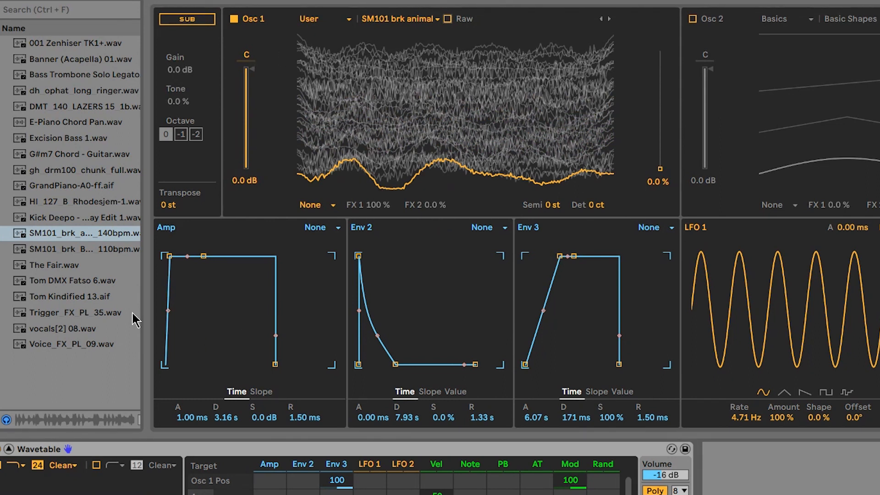
Load the 110 bpm SM101 break into Osc 1 and loop Env 3 with a 5.53 s attack, modulating Osc 1 position by 42
{"action": "left_click_drag", "start_coordinate": [81, 252], "coordinate": [473, 110]}
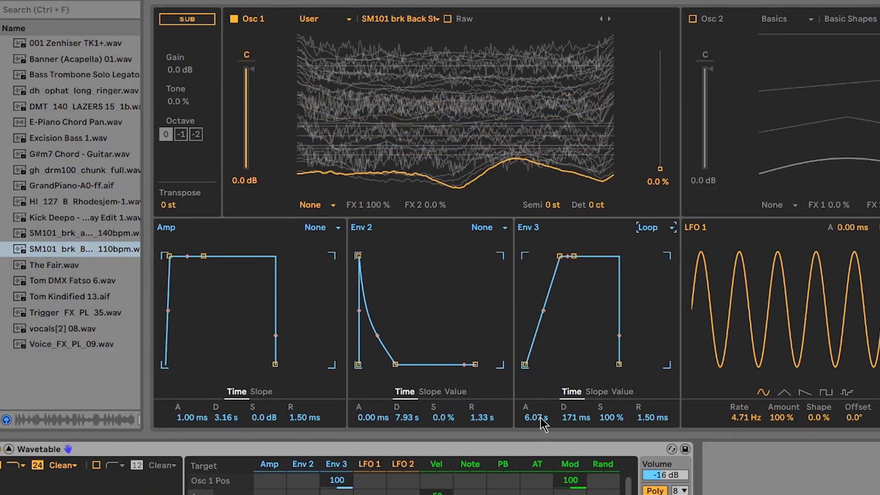
{"action": "left_click_drag", "start_coordinate": [536, 417], "coordinate": [536, 420]}
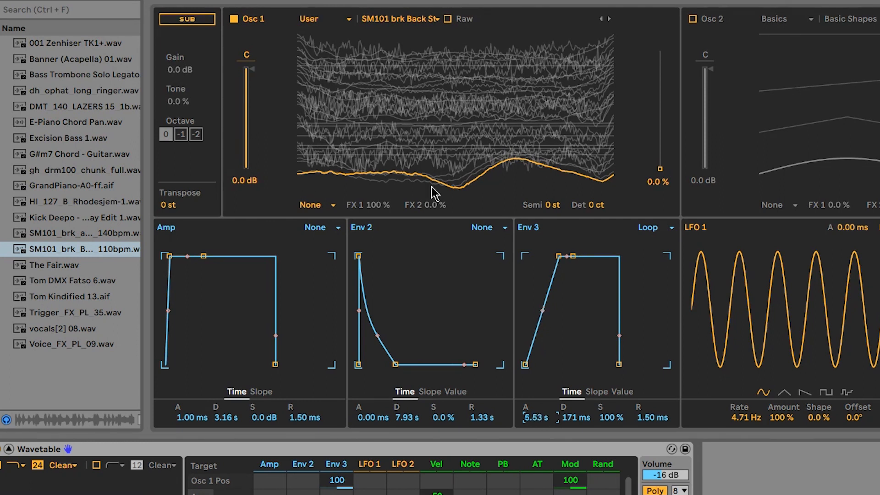
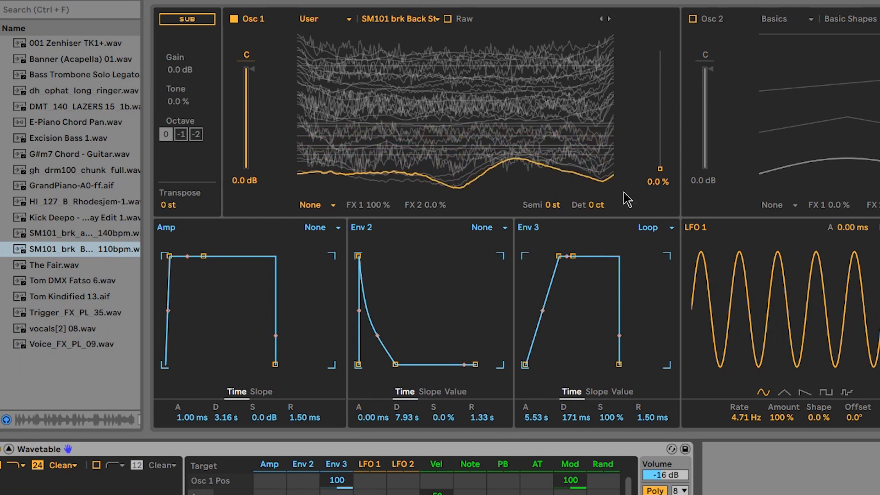
{"action": "left_click_drag", "start_coordinate": [338, 481], "coordinate": [337, 494]}
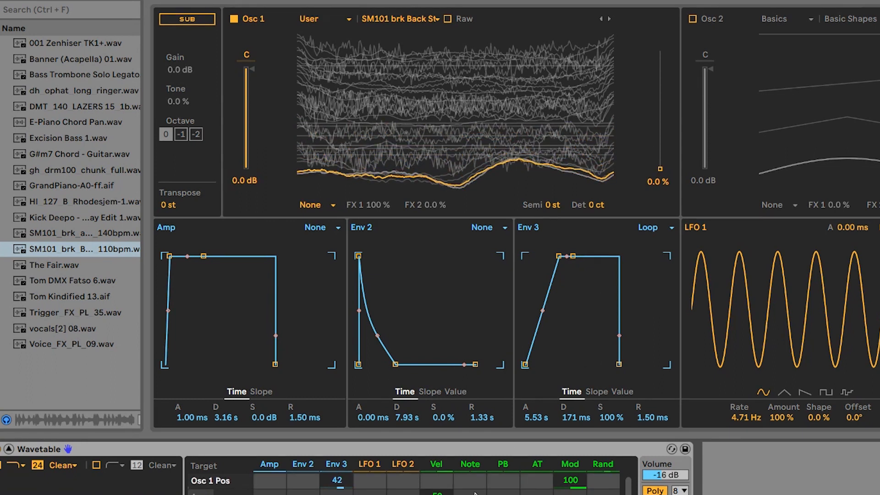
Shorten Env 3's attack to 1.67 s and set its modulation of Osc 1 position to 34
{"action": "left_click_drag", "start_coordinate": [536, 417], "coordinate": [536, 443]}
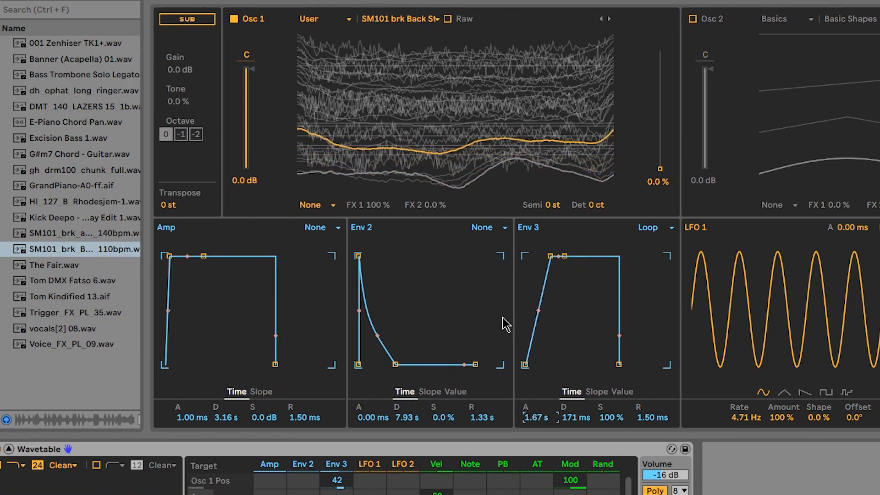
{"action": "left_click_drag", "start_coordinate": [337, 480], "coordinate": [337, 483]}
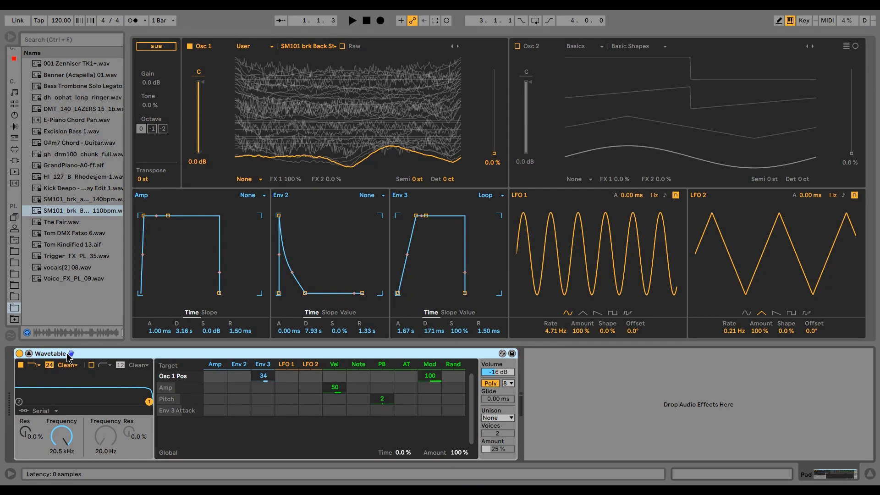
Try layering a duplicate Wavetable chain in an Instrument Rack, raised 12 semitones with Classic unison, and undo the layering
{"action": "key", "text": "ctrl+g"}
{"action": "left_click", "coordinate": [20, 384]}
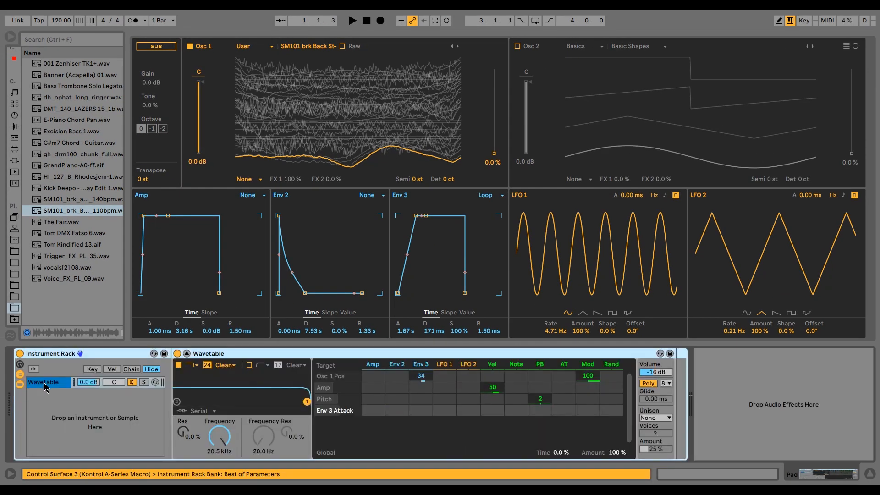
{"action": "key", "text": "ctrl+d"}
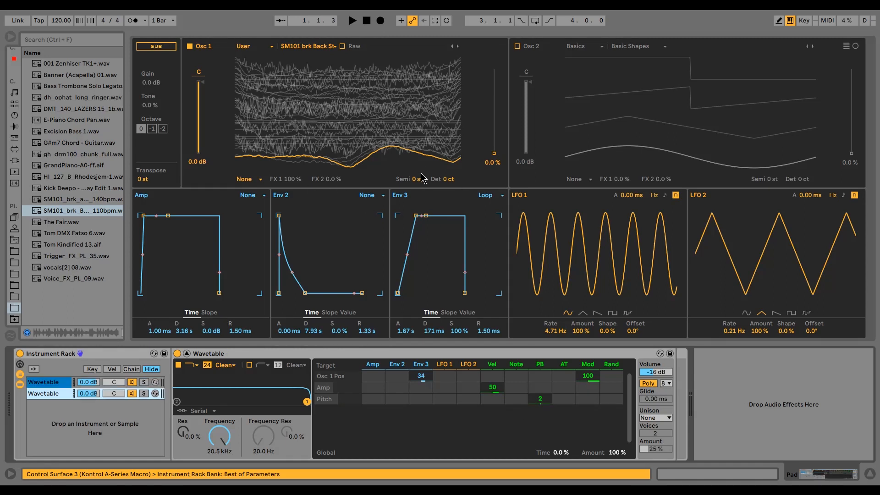
{"action": "left_click", "coordinate": [421, 179]}
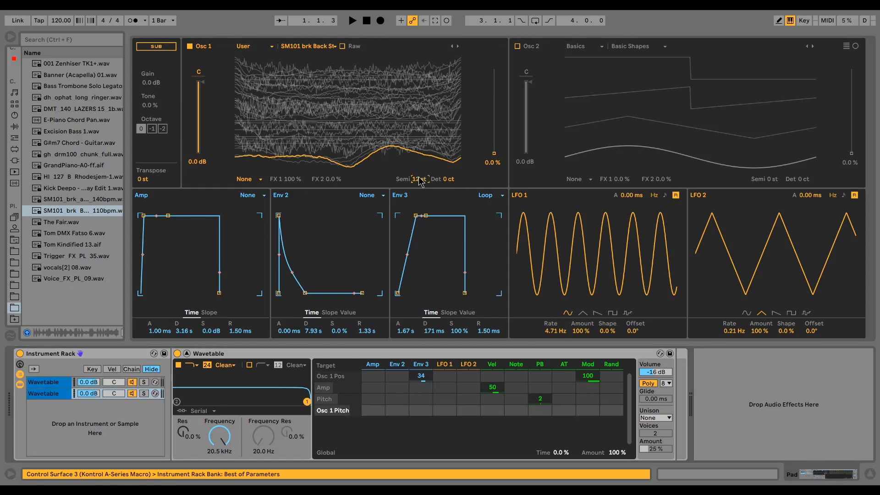
{"action": "left_click", "coordinate": [652, 418]}
{"action": "left_click", "coordinate": [661, 365]}
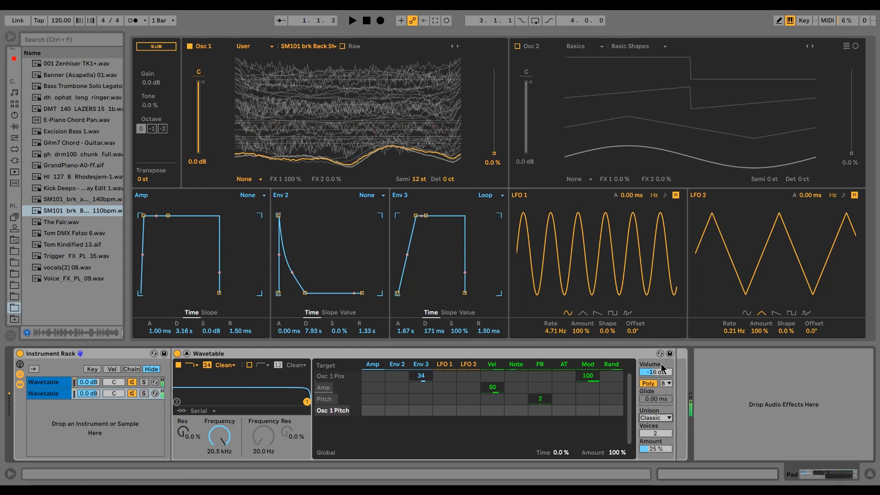
{"action": "left_click", "coordinate": [54, 383]}
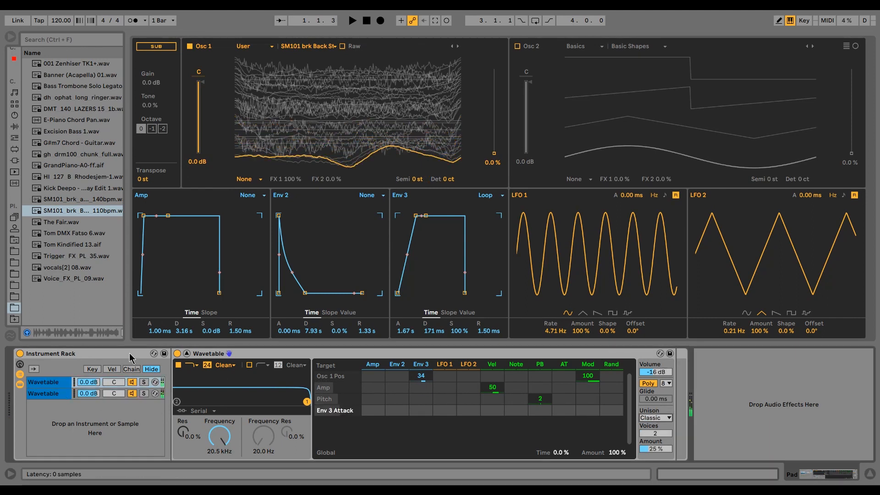
{"action": "left_click", "coordinate": [77, 353]}
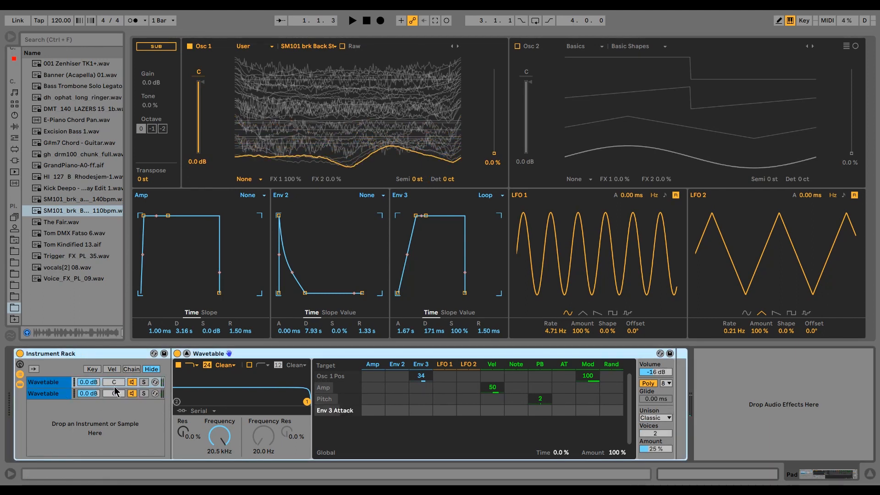
{"action": "key", "text": "ctrl+z"}
{"action": "key", "text": "ctrl+z"}
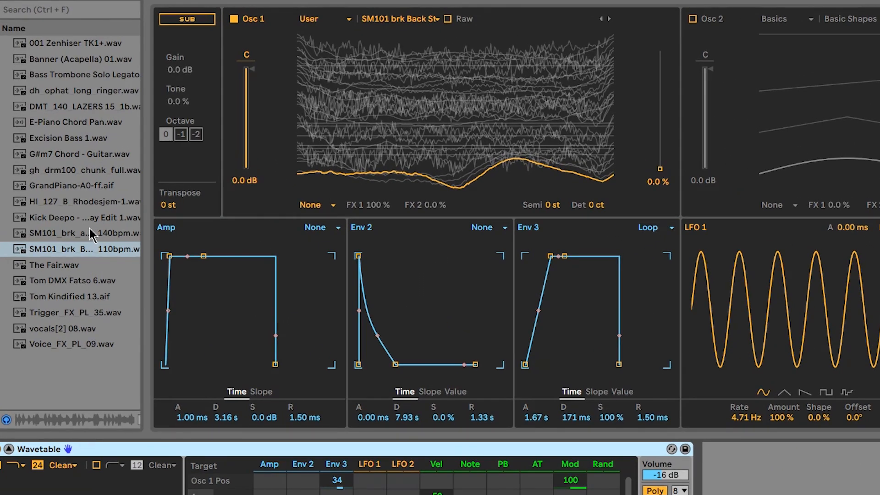
Audition the guitar and E-Piano chord samples, load G#m7 Chord - Guitar.wav into Osc 1 and play it
{"action": "left_click", "coordinate": [70, 155]}
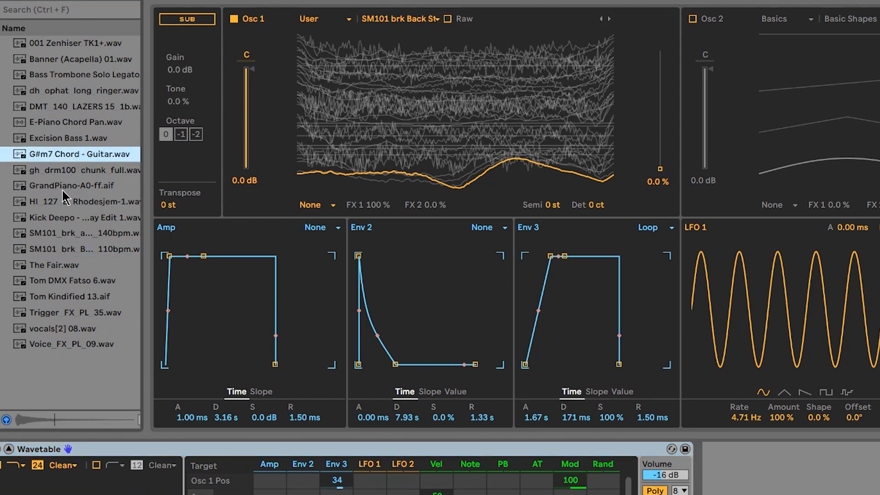
{"action": "left_click", "coordinate": [75, 122]}
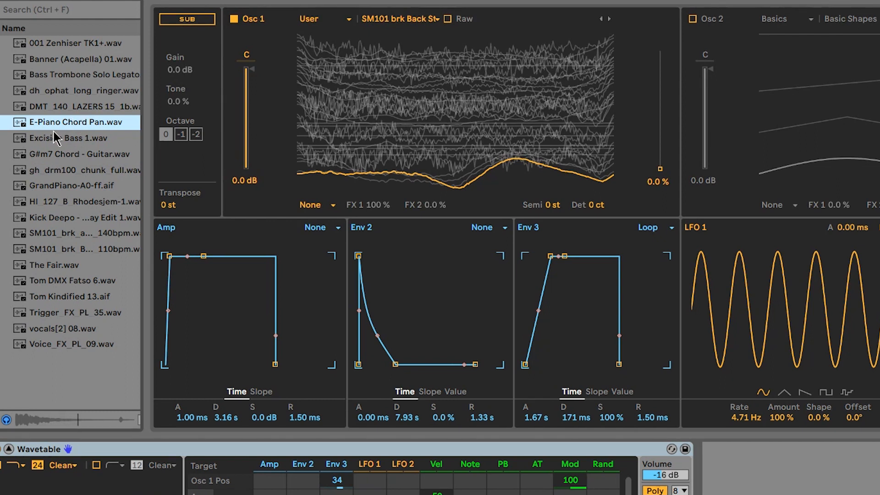
{"action": "left_click", "coordinate": [64, 155]}
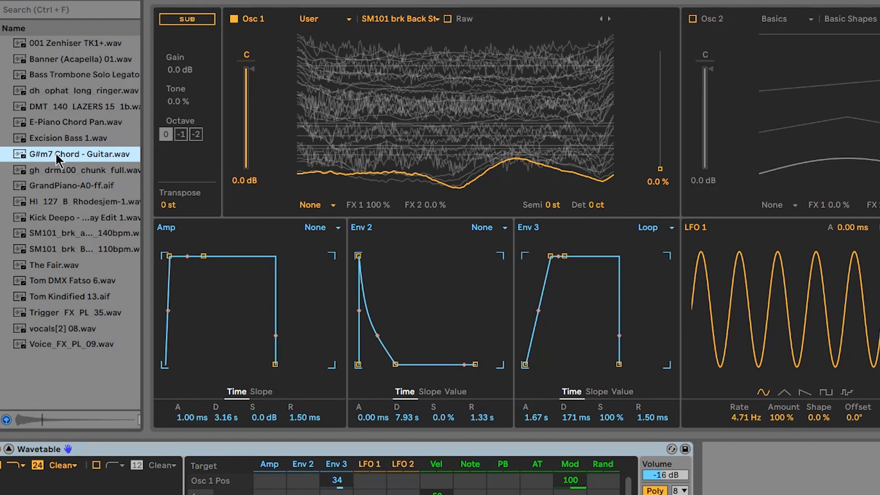
{"action": "left_click_drag", "start_coordinate": [37, 160], "coordinate": [434, 123]}
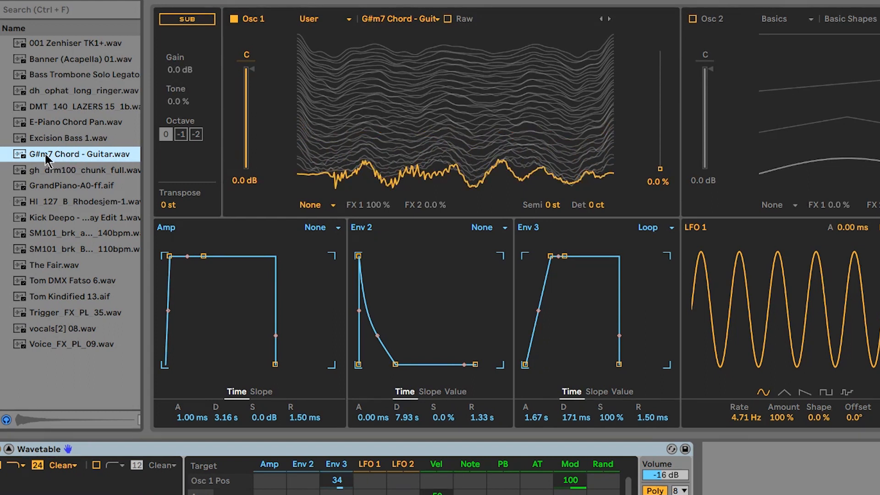
{"action": "left_click", "coordinate": [421, 185]}
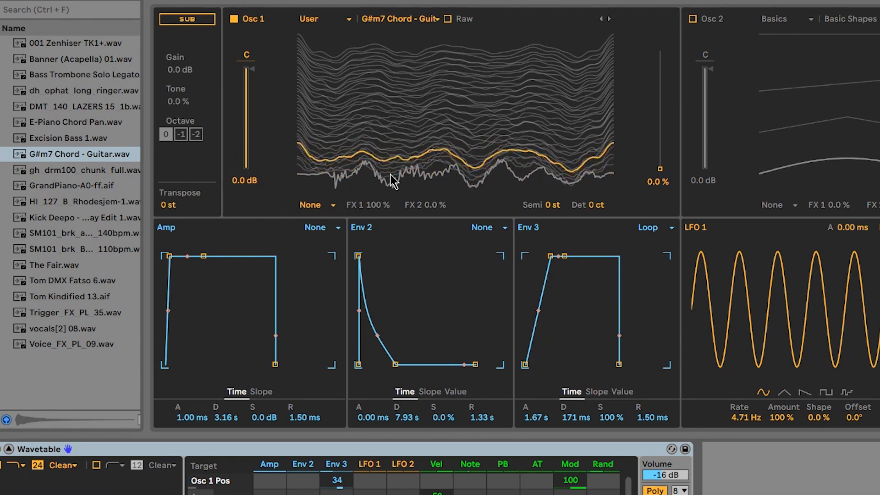
Set Env 3's attack to 1.03 s and its Osc 1 position modulation to 100, and compare Raw mode on and off
{"action": "left_click_drag", "start_coordinate": [539, 418], "coordinate": [539, 419]}
{"action": "left_click_drag", "start_coordinate": [340, 481], "coordinate": [339, 436]}
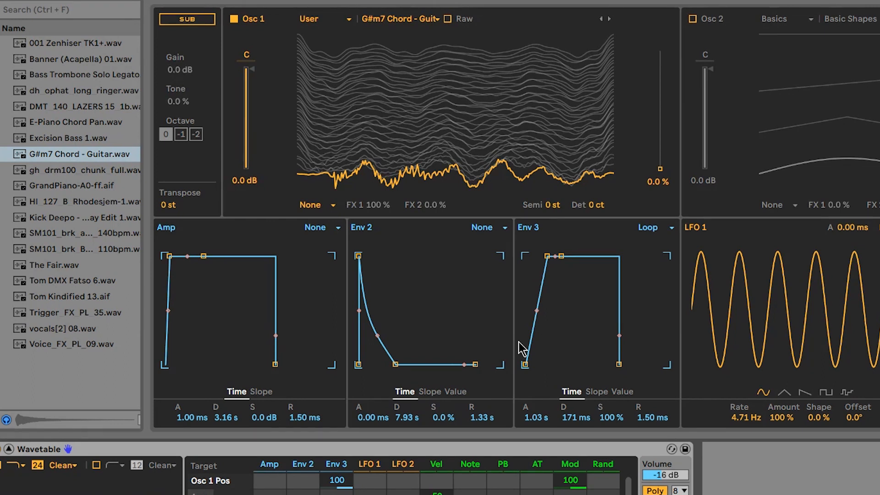
{"action": "left_click", "coordinate": [448, 19]}
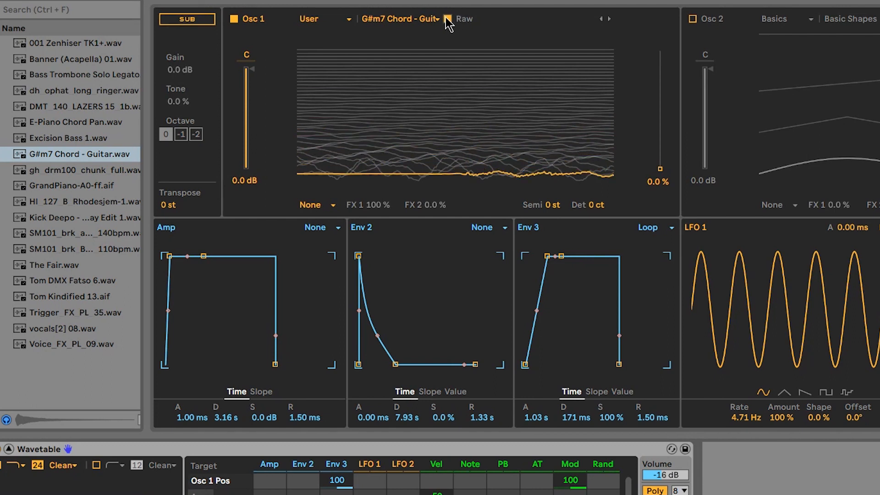
{"action": "left_click", "coordinate": [446, 19]}
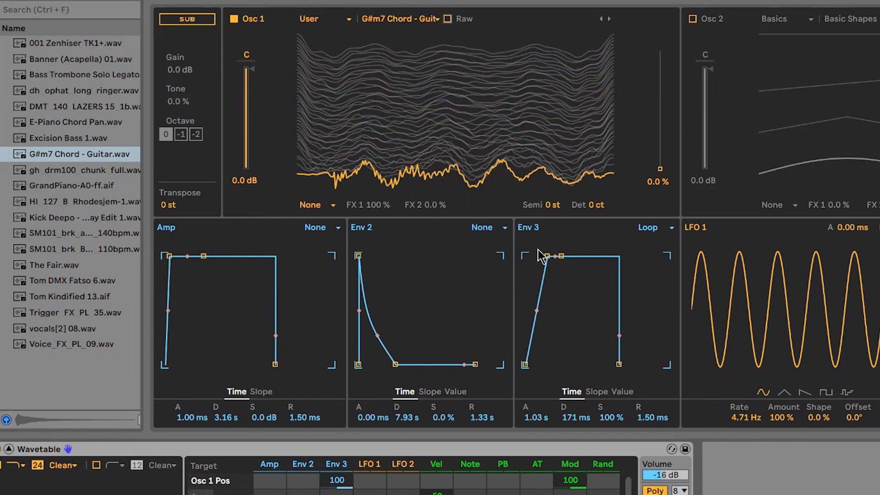
Reverse the guitar scan with Osc 1 position at 100 % and Env 3 modulation at -100, using a 1.33 s attack and 1.50 ms decay
{"action": "left_click_drag", "start_coordinate": [537, 417], "coordinate": [537, 412]}
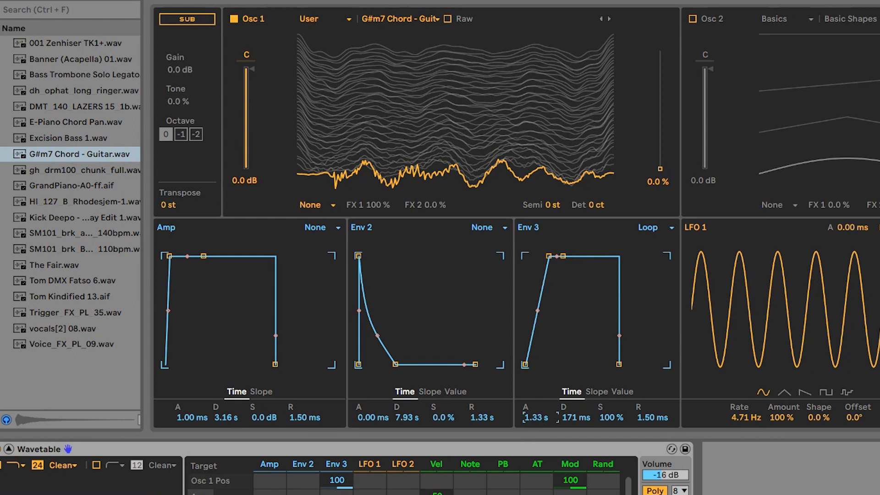
{"action": "left_click", "coordinate": [339, 479]}
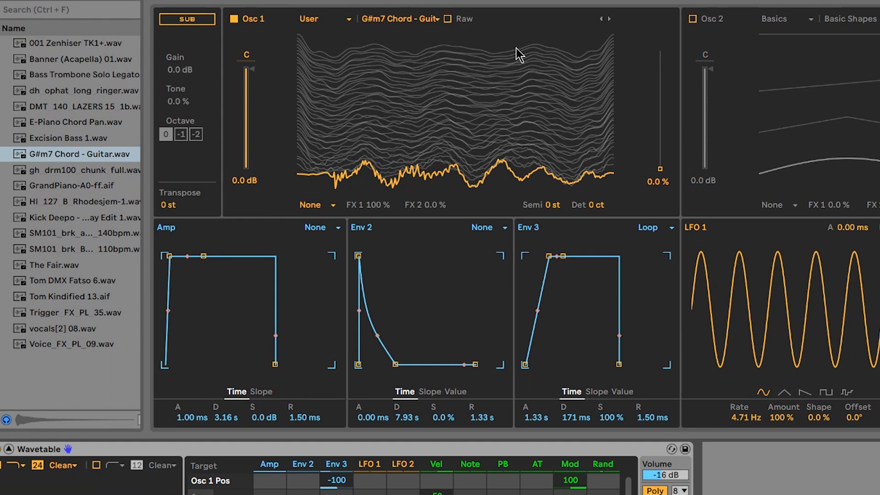
{"action": "left_click_drag", "start_coordinate": [660, 166], "coordinate": [662, 39]}
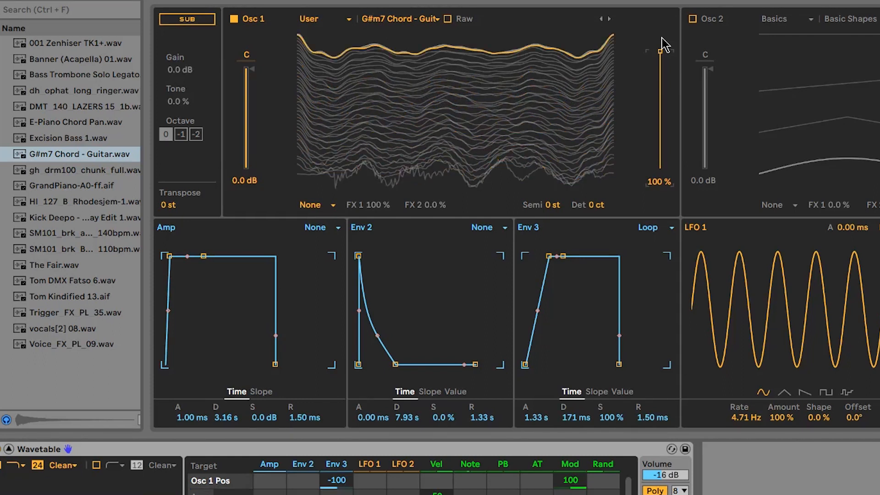
{"action": "left_click_drag", "start_coordinate": [578, 417], "coordinate": [570, 468]}
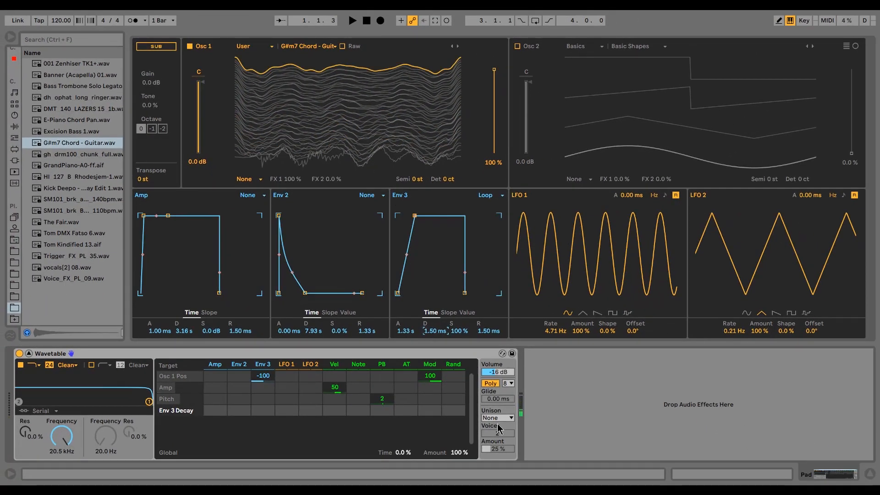
Set Wavetable's unison mode to Shimmer with 3 voices
{"action": "left_click", "coordinate": [505, 415]}
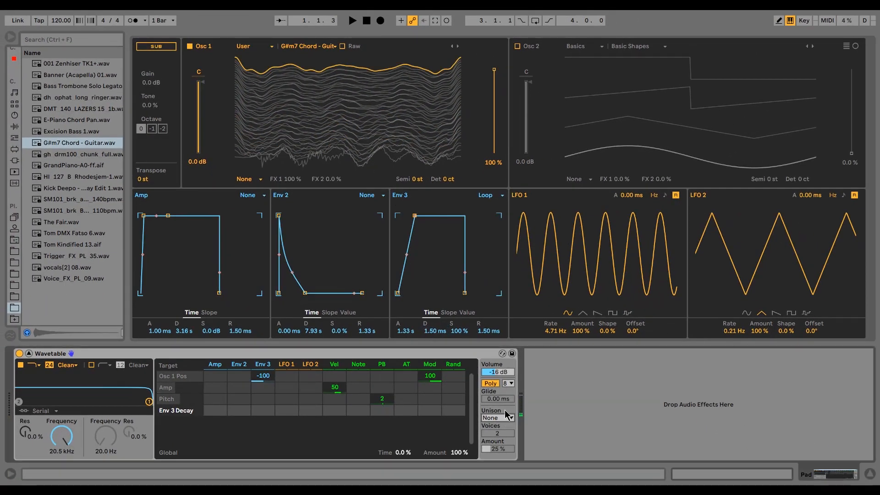
{"action": "left_click", "coordinate": [503, 366]}
{"action": "left_click", "coordinate": [501, 432]}
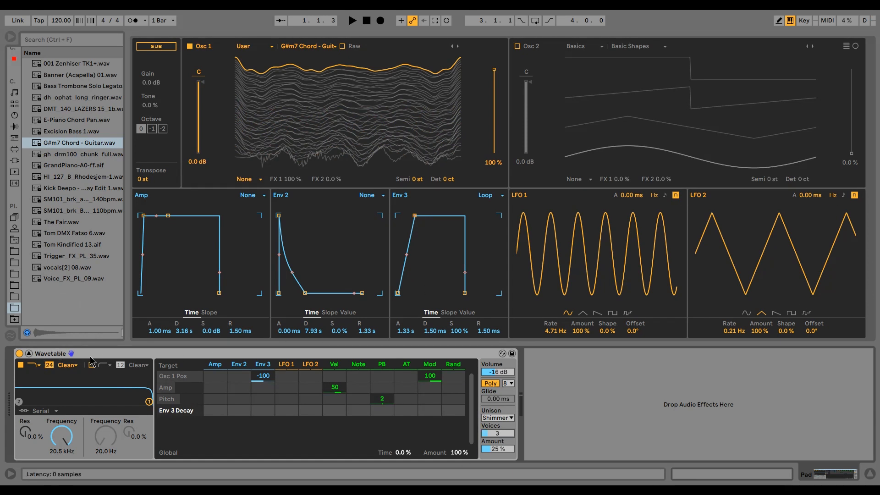
Collapse Wavetable's expanded view, raise send A on the Pad track and play the guitar pad
{"action": "left_click", "coordinate": [29, 353]}
{"action": "left_click_drag", "start_coordinate": [235, 215], "coordinate": [189, 179]}
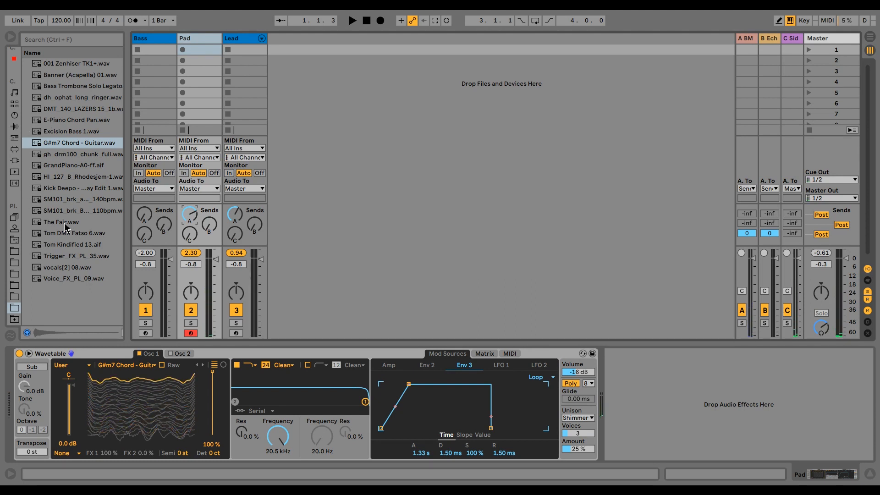
{"action": "key", "text": "z"}
{"action": "key", "text": "a"}
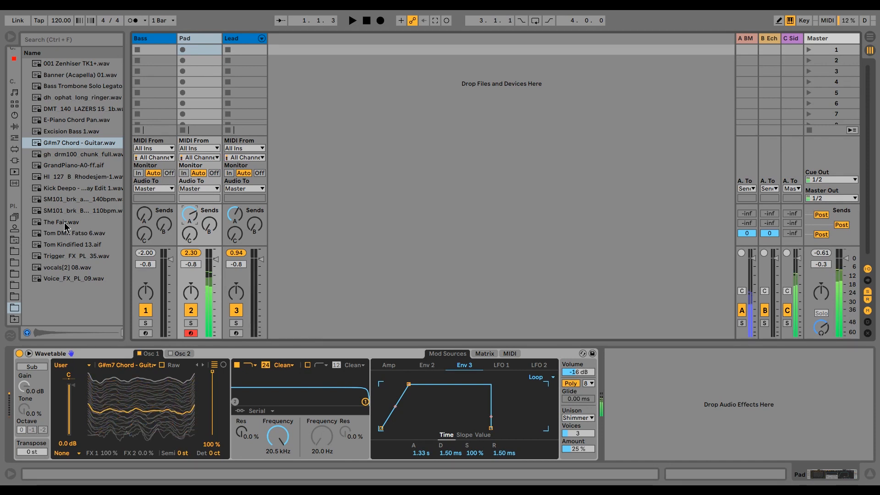
Try the sub oscillator at -8.4 dB gain, turn it off, and set Env 3's attack to 992 ms
{"action": "left_click", "coordinate": [38, 369]}
{"action": "left_click_drag", "start_coordinate": [26, 387], "coordinate": [26, 405]}
{"action": "left_click", "coordinate": [35, 368]}
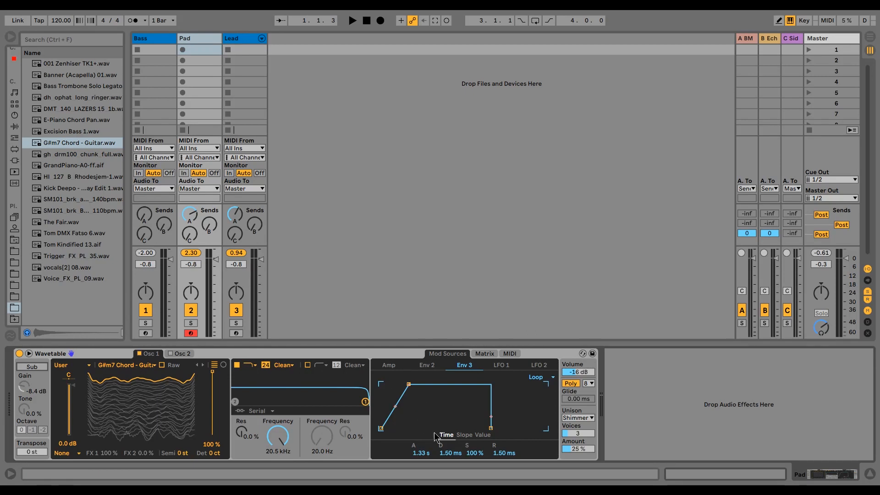
{"action": "left_click", "coordinate": [422, 453]}
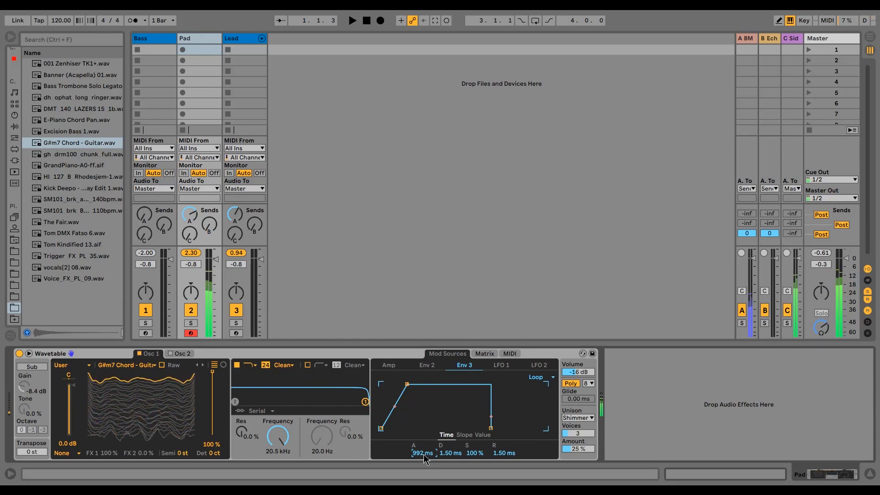
Load E-Piano Chord Pan.wav into the Pad track's Osc 1, with position at 0 % and Env 3 position modulation at 100
{"action": "left_click", "coordinate": [243, 41]}
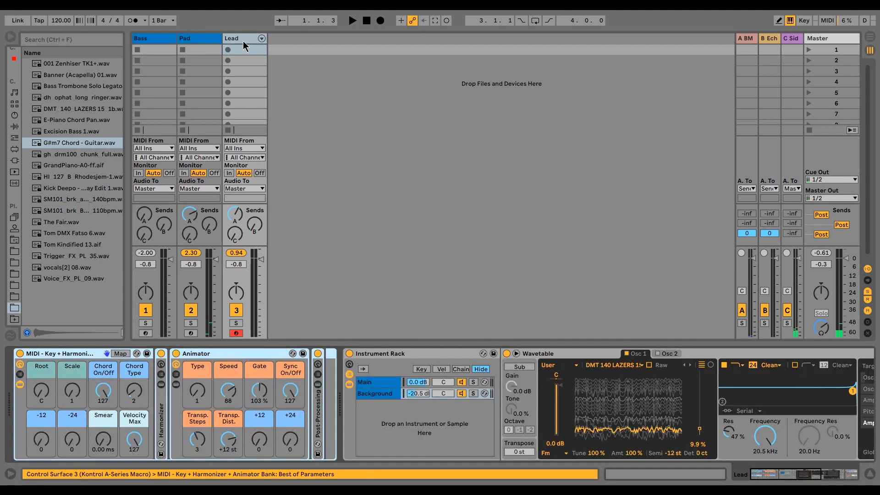
{"action": "left_click", "coordinate": [181, 41]}
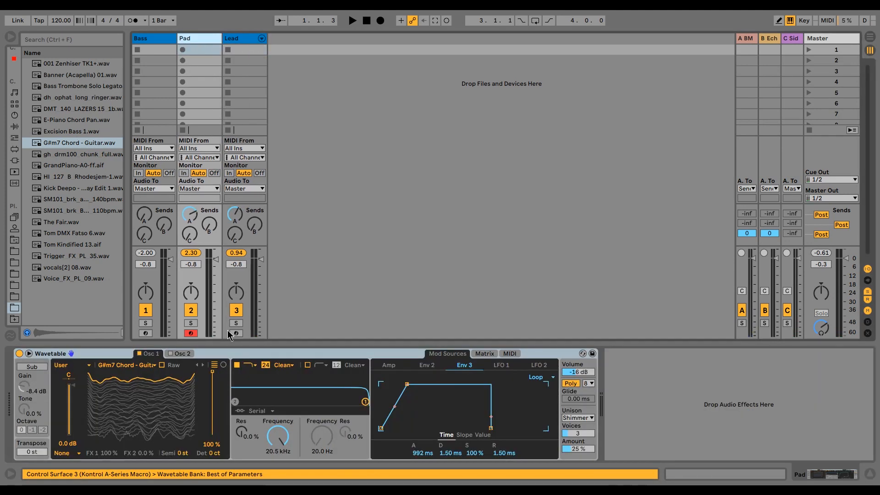
{"action": "left_click", "coordinate": [30, 354]}
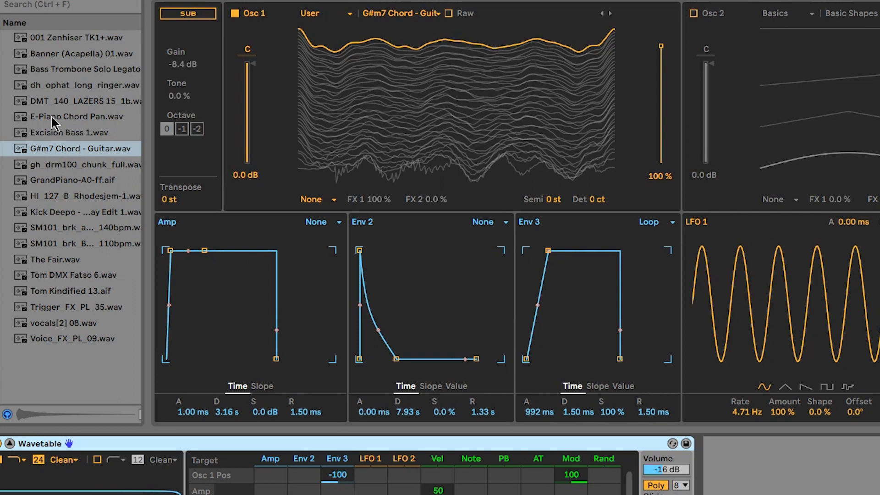
{"action": "left_click_drag", "start_coordinate": [57, 117], "coordinate": [567, 88]}
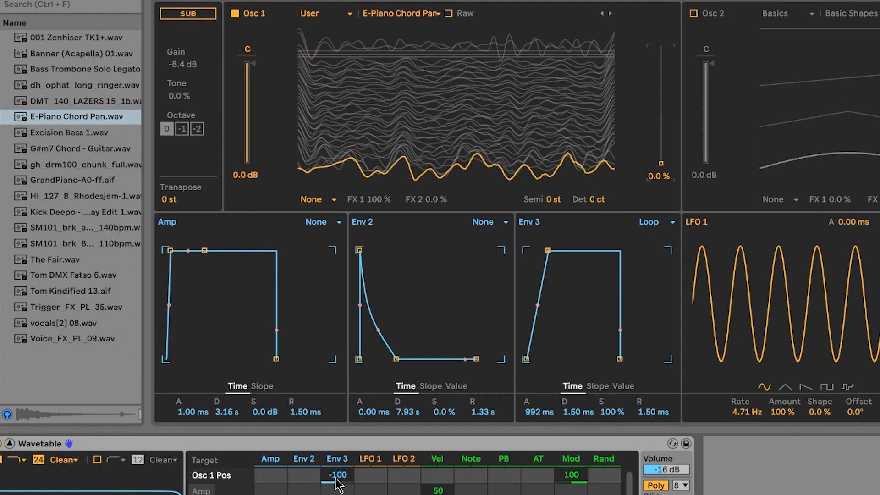
{"action": "left_click_drag", "start_coordinate": [336, 478], "coordinate": [339, 444]}
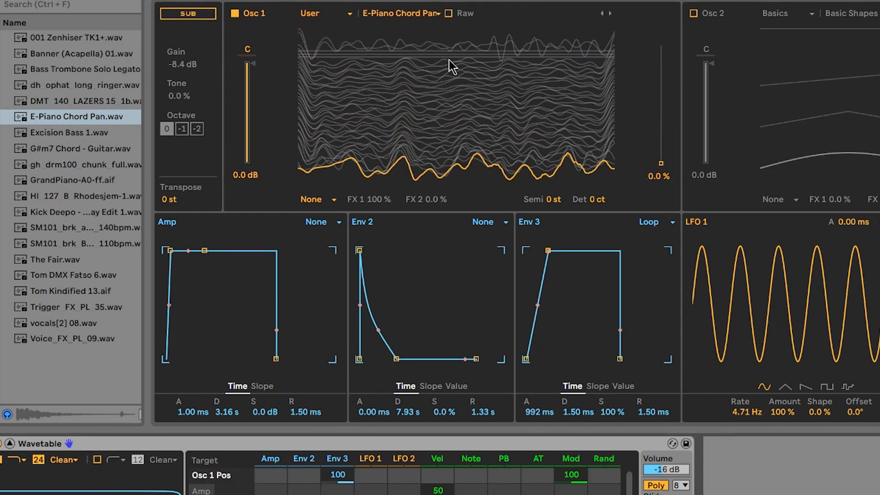
Audition the original E-Piano sample, lengthen Env 3's attack to 6.07 s and turn on Raw mode for Osc 1
{"action": "left_click", "coordinate": [86, 118]}
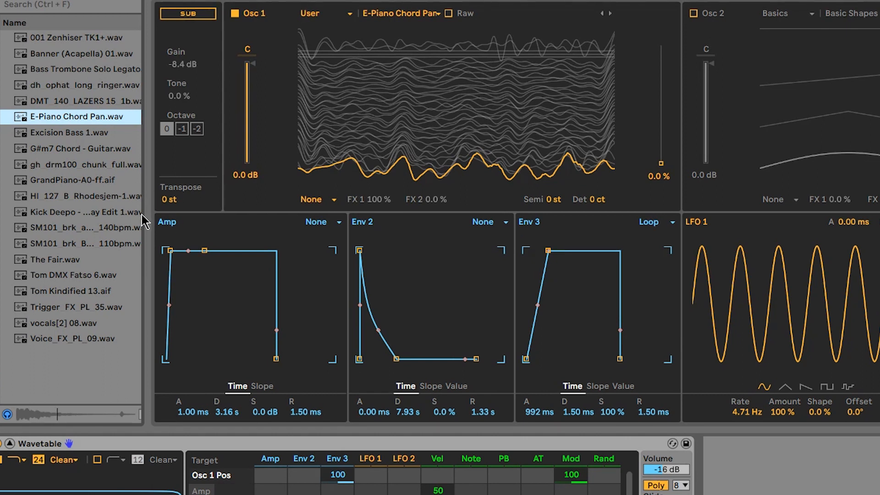
{"action": "left_click_drag", "start_coordinate": [534, 412], "coordinate": [563, 373]}
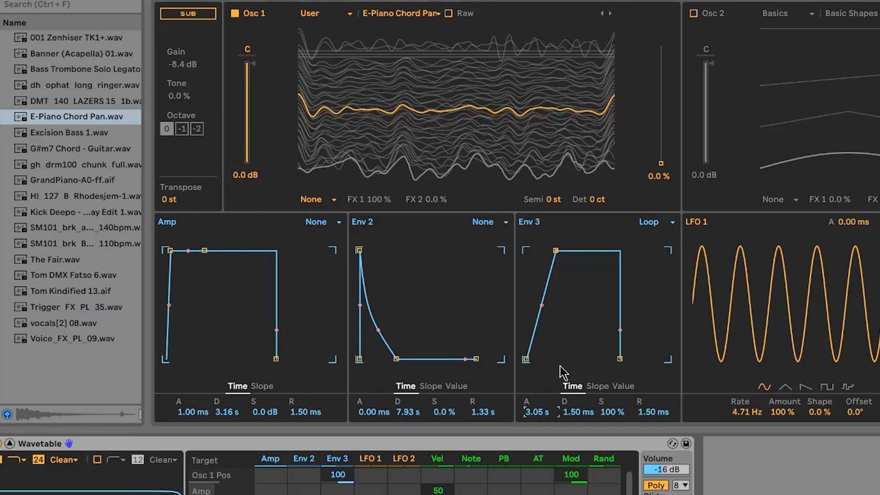
{"action": "left_click_drag", "start_coordinate": [534, 411], "coordinate": [535, 398]}
{"action": "left_click", "coordinate": [448, 14]}
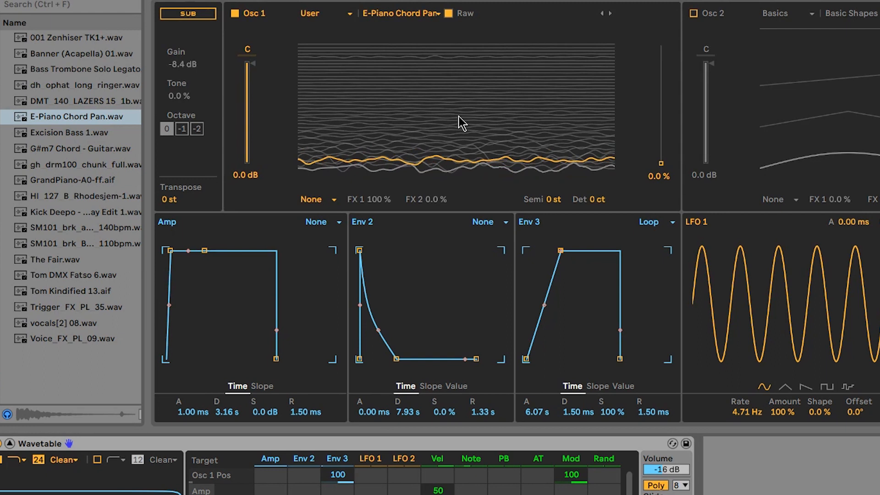
Turn off Raw mode for Osc 1, set the Amp envelope's attack to 0 ms and lower Filter 1's frequency to 1.17 kHz
{"action": "left_click", "coordinate": [449, 13]}
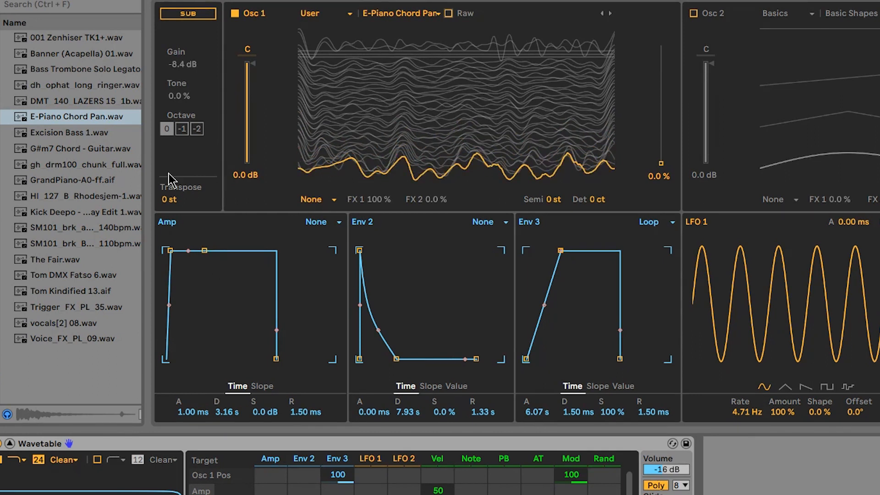
{"action": "left_click_drag", "start_coordinate": [177, 253], "coordinate": [161, 248]}
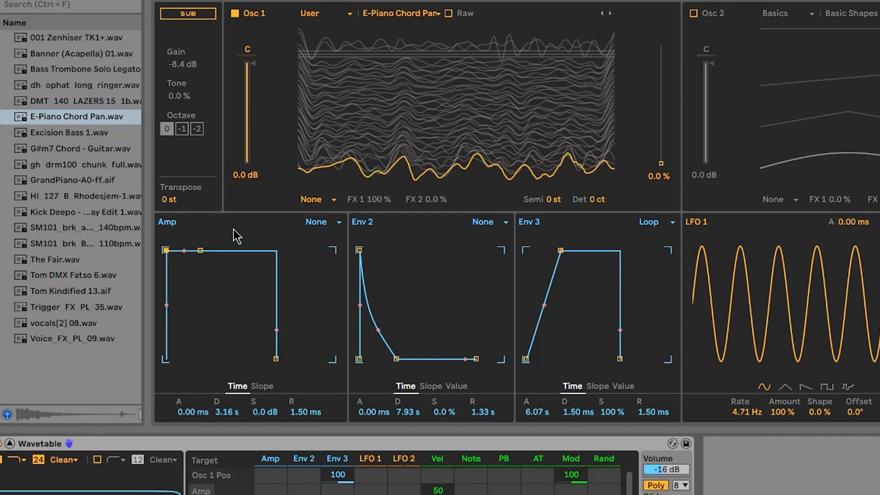
{"action": "left_click", "coordinate": [64, 121]}
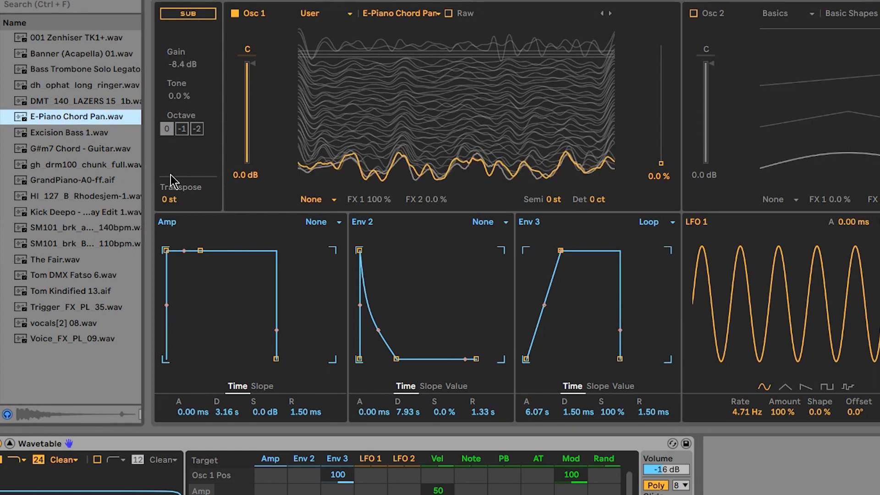
{"action": "left_click_drag", "start_coordinate": [70, 457], "coordinate": [105, 452]}
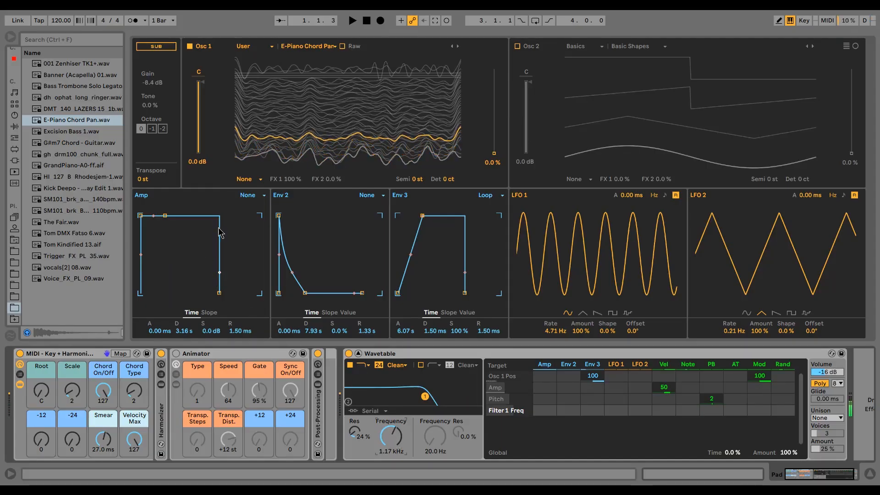
{"action": "left_click", "coordinate": [50, 362]}
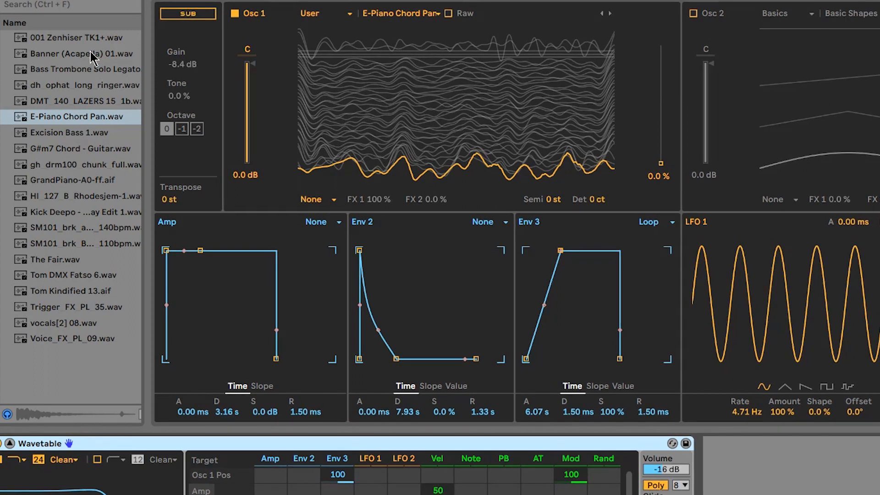
Try Banner (Acapella) 01.wav in Osc 1 and load 0083 VOX-1.wav from the Project Files folder instead
{"action": "left_click_drag", "start_coordinate": [92, 56], "coordinate": [380, 135]}
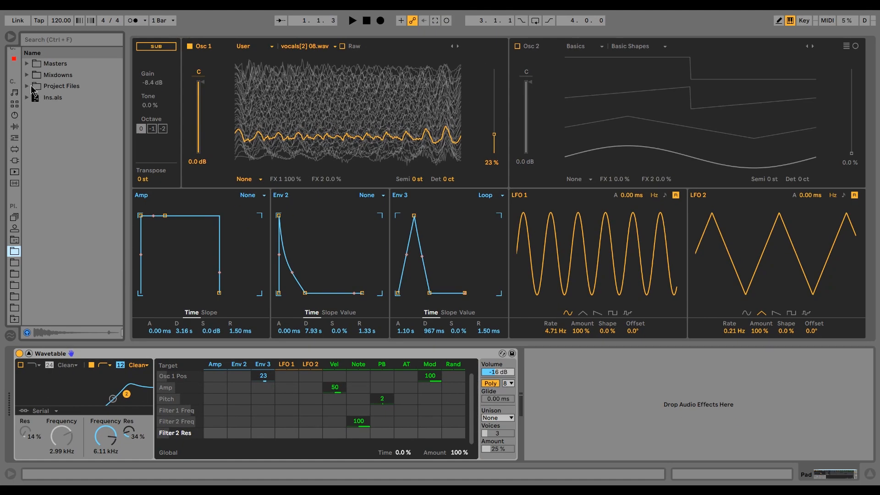
{"action": "left_click", "coordinate": [28, 86]}
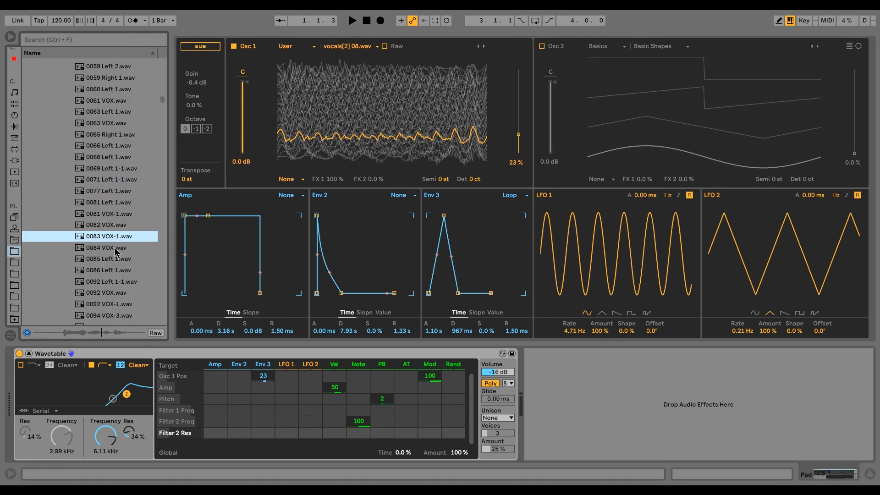
{"action": "left_click_drag", "start_coordinate": [106, 240], "coordinate": [330, 133]}
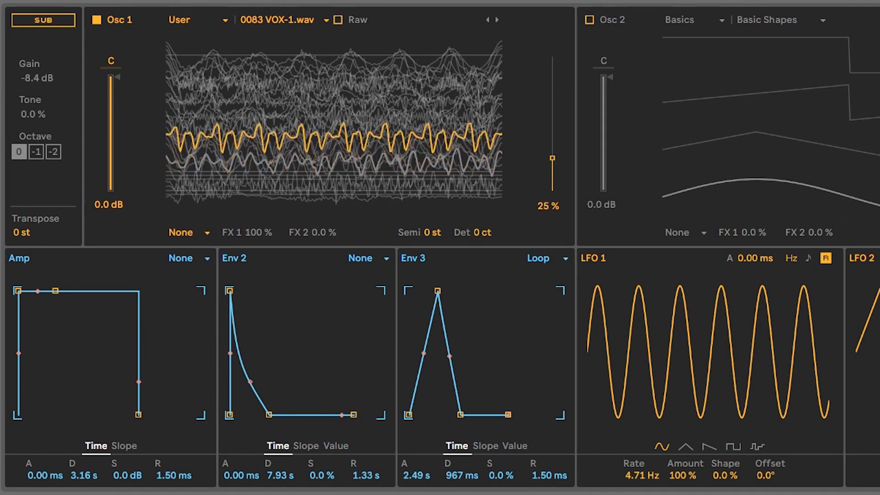
Set Osc 1's position to 30 % with Env 3 modulation at 17, and shorten Env 3 to 504 ms attack and 845 ms decay
{"action": "left_click_drag", "start_coordinate": [434, 476], "coordinate": [433, 494]}
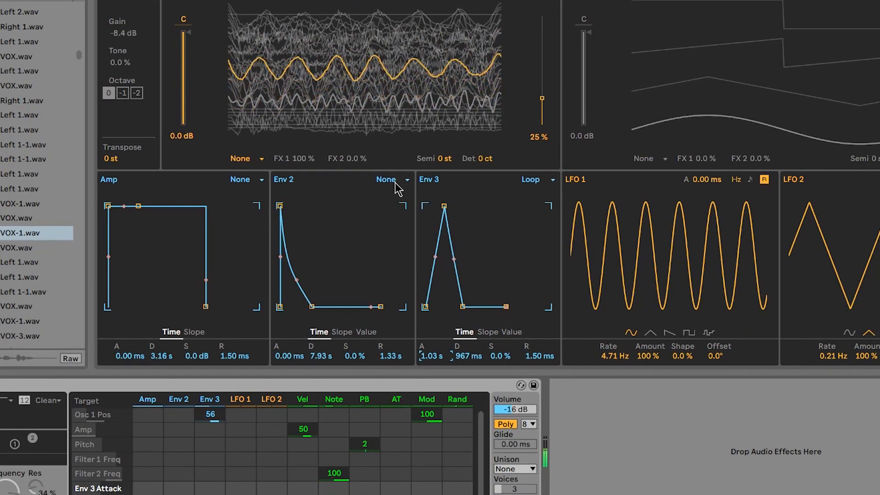
{"action": "left_click", "coordinate": [211, 413]}
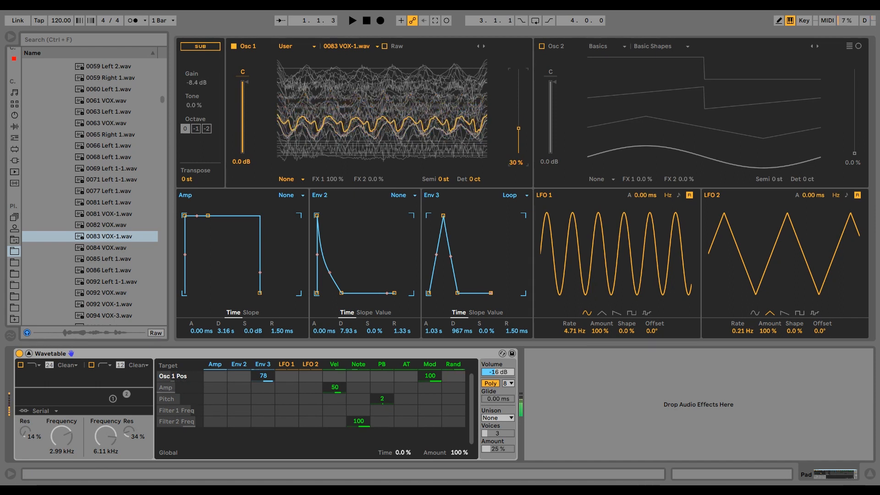
{"action": "left_click_drag", "start_coordinate": [274, 381], "coordinate": [274, 393]}
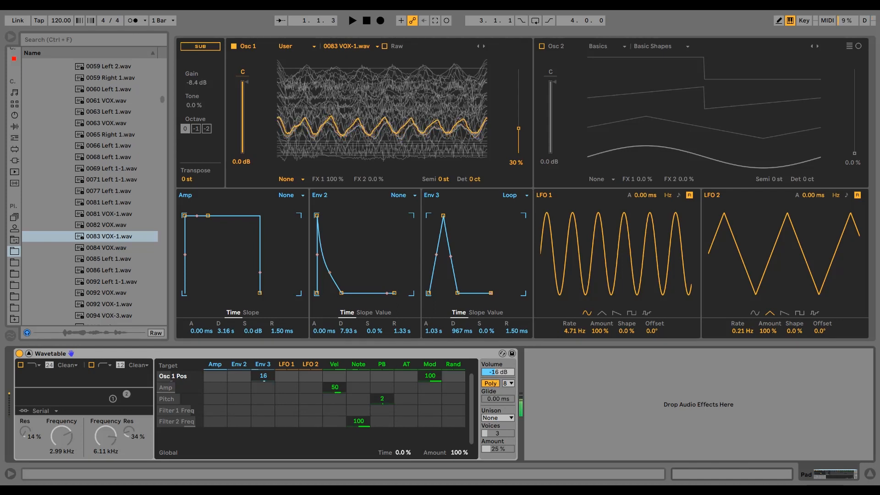
{"action": "mouse_move", "coordinate": [433, 331]}
{"action": "left_mouse_down"}
{"action": "mouse_move", "coordinate": [434, 339]}
{"action": "mouse_move", "coordinate": [460, 335]}
{"action": "mouse_move", "coordinate": [435, 338]}
{"action": "left_mouse_up"}
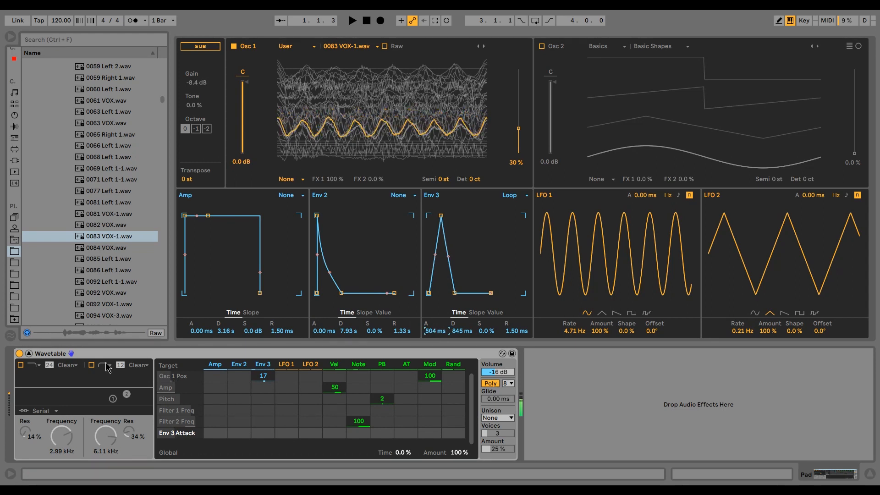
Turn on Filter 2 and set its frequency to 2.68 kHz
{"action": "left_click", "coordinate": [91, 365]}
{"action": "mouse_move", "coordinate": [105, 429]}
{"action": "left_mouse_down"}
{"action": "mouse_move", "coordinate": [105, 452]}
{"action": "mouse_move", "coordinate": [104, 440]}
{"action": "left_mouse_up"}
Add the MIDI Key + Harmonizer + Animator rack in front of Wavetable and turn off its Animator
{"action": "left_click", "coordinate": [19, 59]}
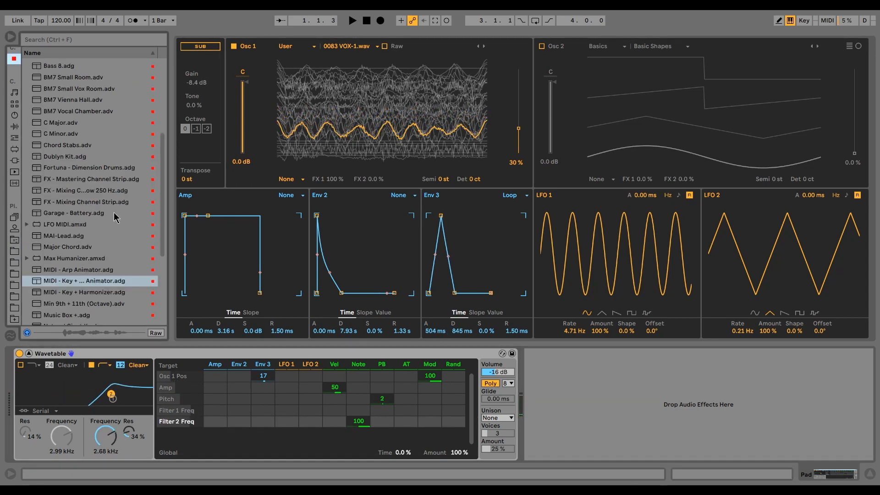
{"action": "double_click", "coordinate": [77, 280]}
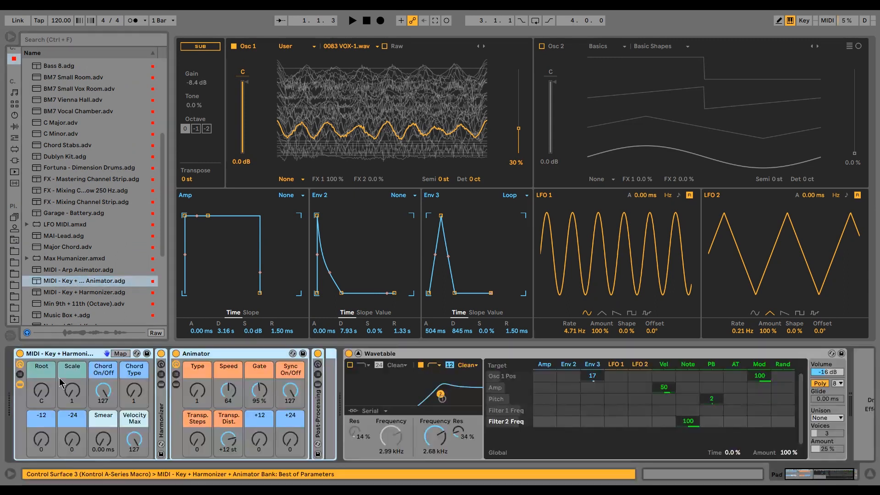
{"action": "left_click", "coordinate": [176, 354]}
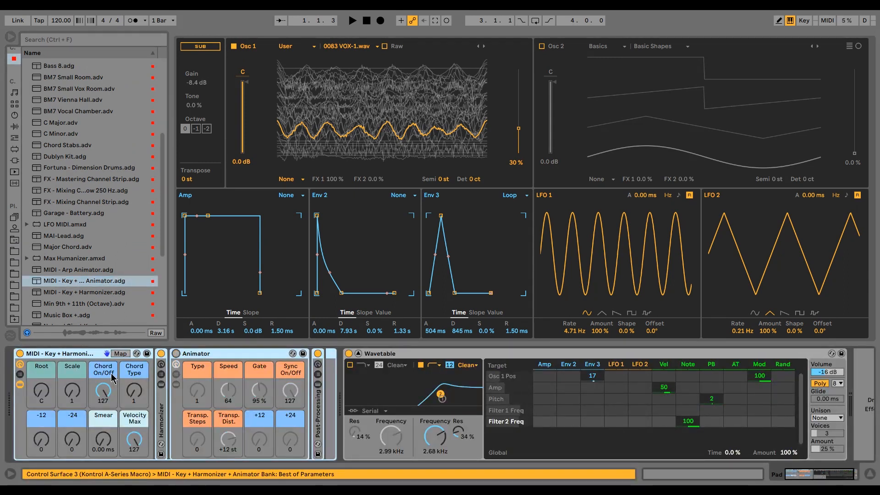
Set the rack's -12 macro to 127 and Chord Type to 2, and play the vocal pad an octave lower
{"action": "left_click", "coordinate": [120, 397]}
{"action": "left_click_drag", "start_coordinate": [34, 447], "coordinate": [71, 409]}
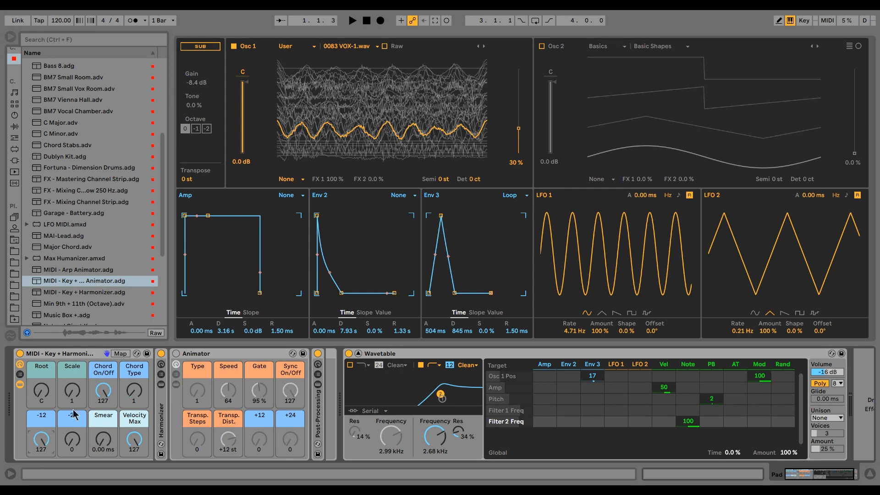
{"action": "key", "text": "z"}
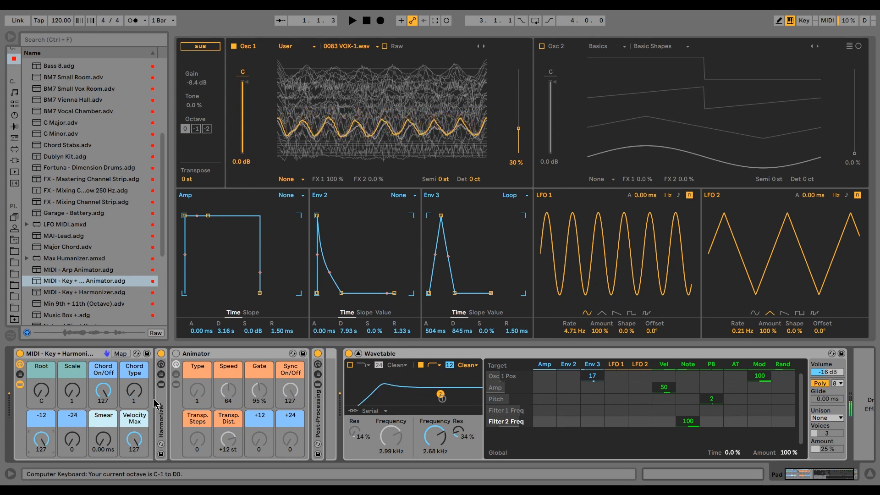
{"action": "left_click", "coordinate": [134, 396]}
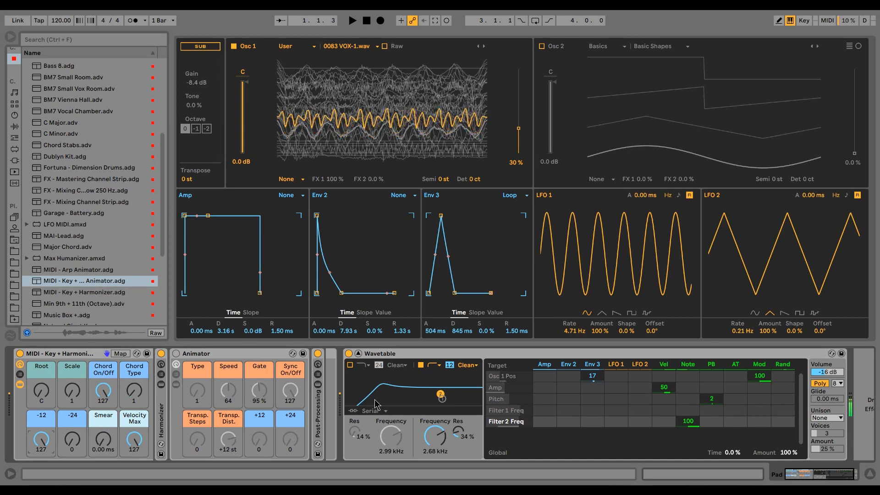
Try Wavetable's Classic unison mode with 3 voices at 15 % amount
{"action": "left_click", "coordinate": [821, 478]}
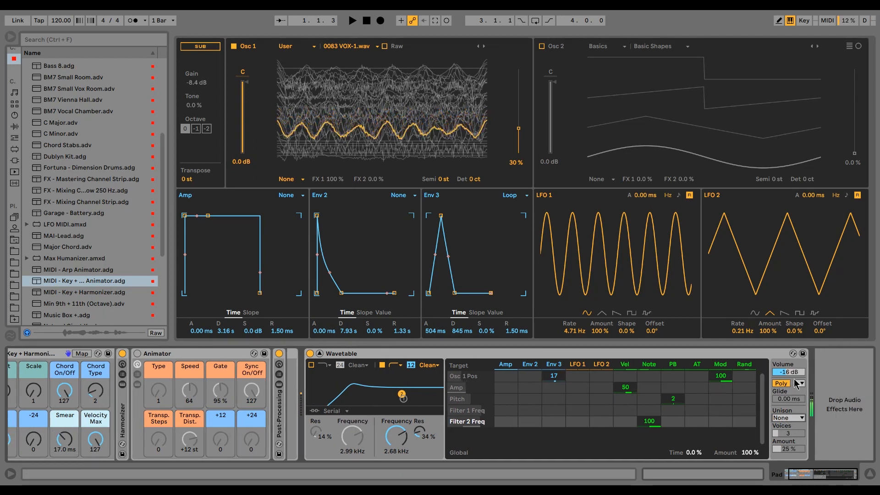
{"action": "left_click_drag", "start_coordinate": [797, 417], "coordinate": [794, 451]}
Reduce Env 3's modulation of Osc 1's position to 6.3 and set the position to 37 %
{"action": "left_click_drag", "start_coordinate": [554, 376], "coordinate": [554, 378]}
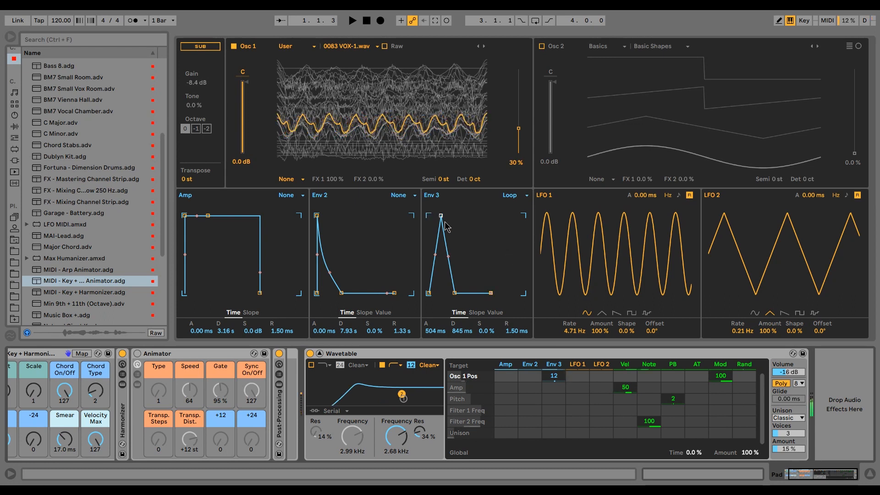
{"action": "left_click_drag", "start_coordinate": [521, 137], "coordinate": [521, 133]}
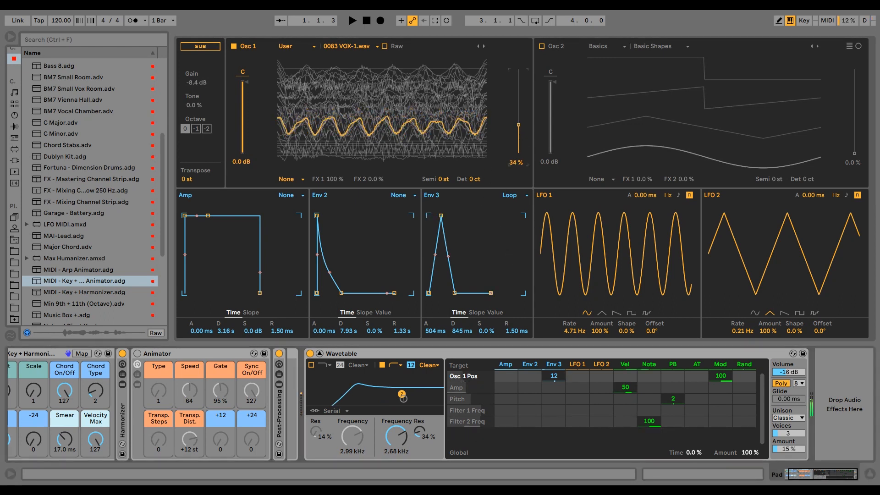
{"action": "left_click_drag", "start_coordinate": [560, 376], "coordinate": [560, 379]}
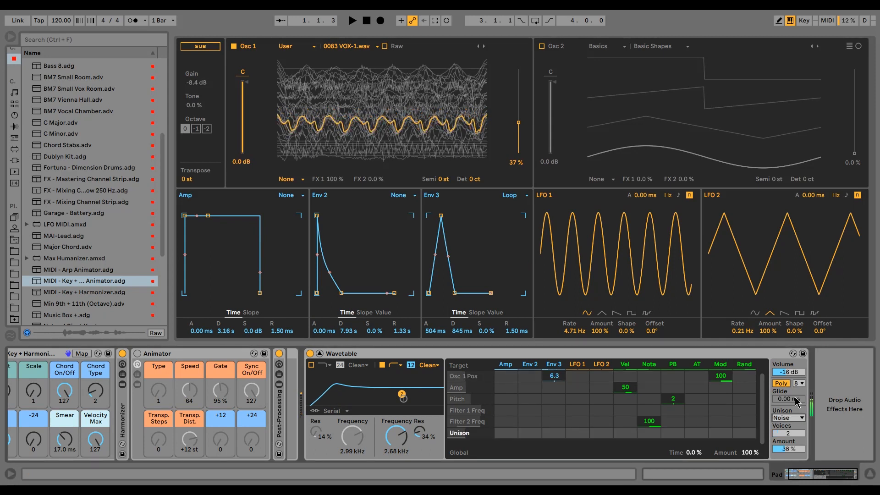
Try the Position Spread unison mode and settle on Shimmer with 3 voices at 24 % amount
{"action": "left_click", "coordinate": [795, 408]}
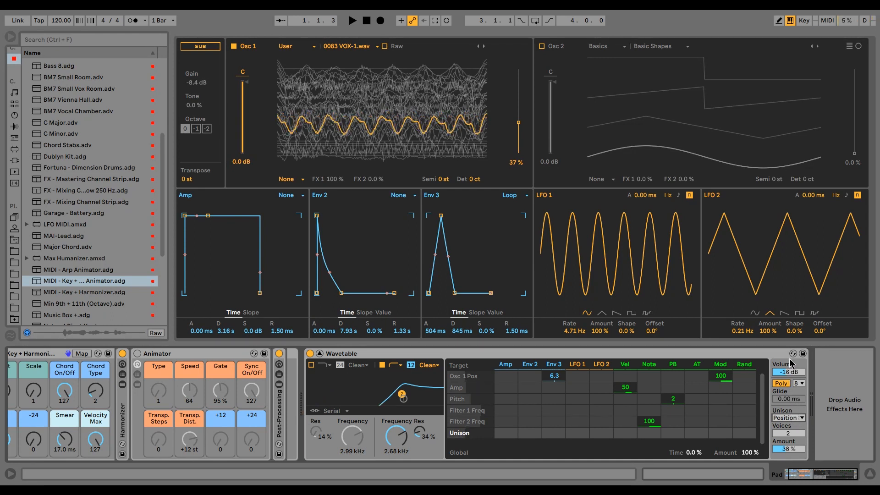
{"action": "left_click", "coordinate": [792, 377]}
{"action": "left_click", "coordinate": [791, 434]}
{"action": "left_click_drag", "start_coordinate": [789, 449], "coordinate": [789, 456]}
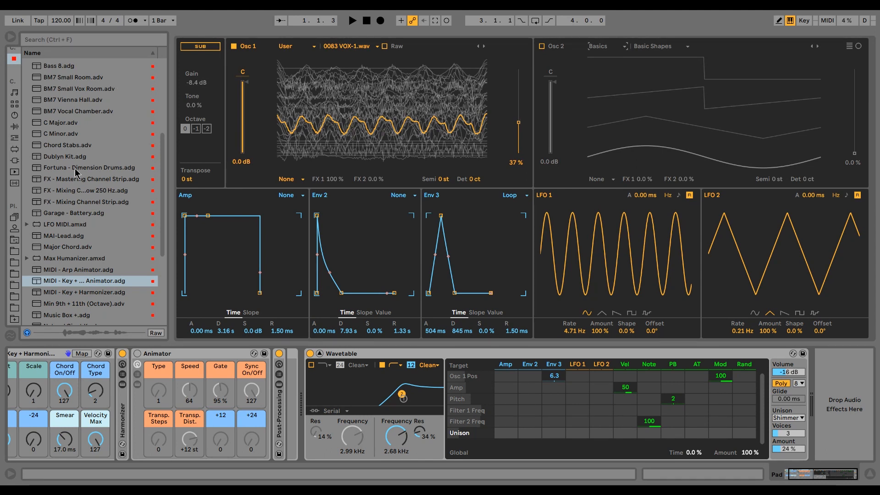
Load 0083 VOX-1.wav into Osc 2, turn it on at 45 % position and turn off Osc 1 to hear it alone
{"action": "left_click", "coordinate": [17, 254]}
{"action": "left_click_drag", "start_coordinate": [104, 237], "coordinate": [644, 113]}
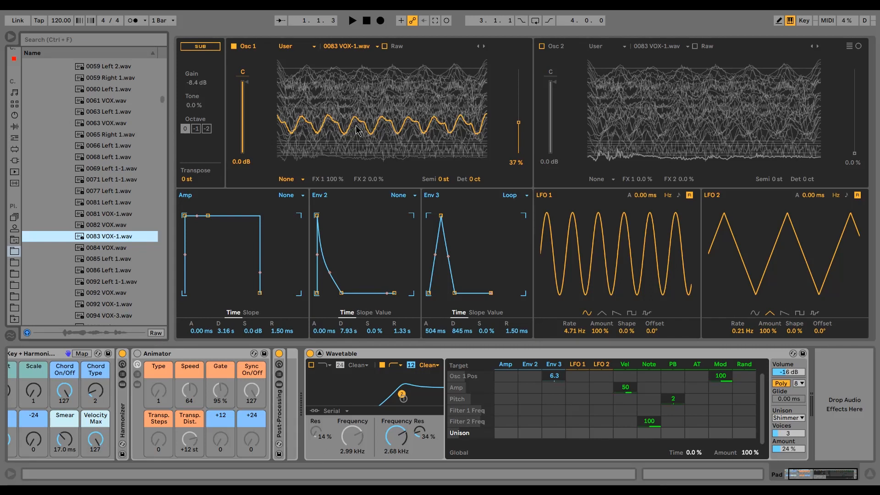
{"action": "left_click", "coordinate": [541, 46]}
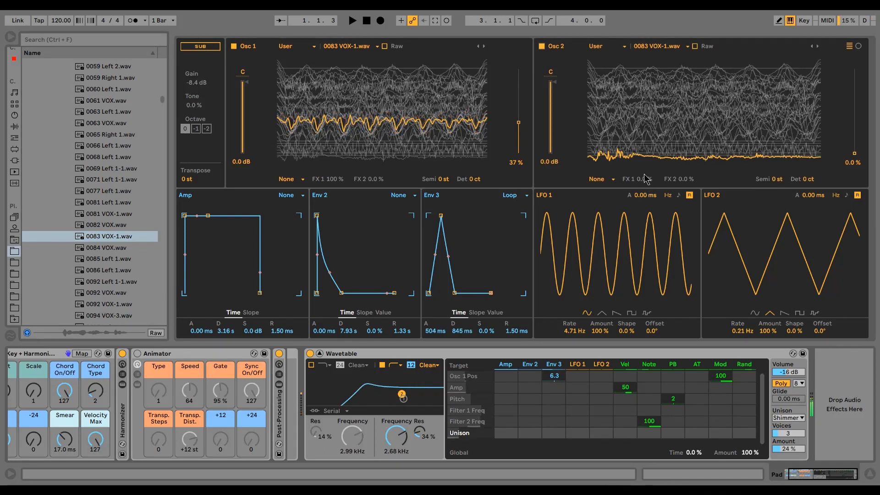
{"action": "left_click_drag", "start_coordinate": [854, 153], "coordinate": [854, 115]}
{"action": "left_click", "coordinate": [234, 46]}
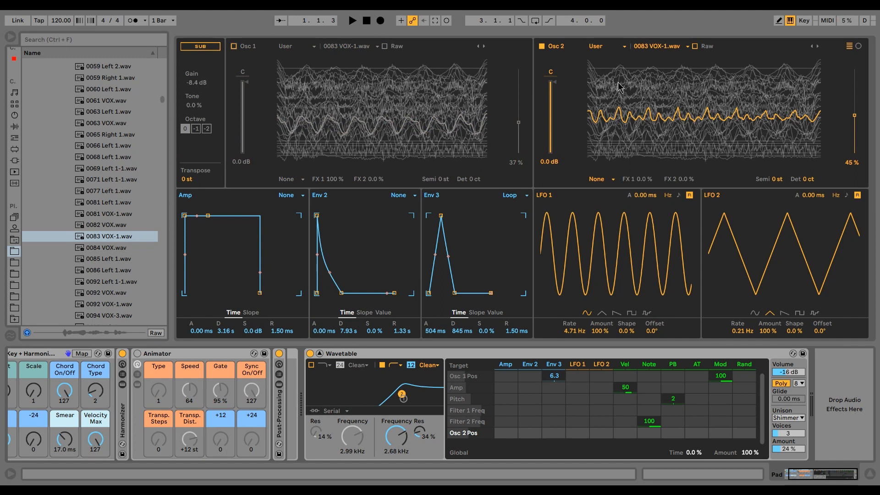
Try panning Osc 2 to 50L, reset the pan to centre and set Osc 2's position to 62 %
{"action": "left_click_drag", "start_coordinate": [553, 72], "coordinate": [553, 103]}
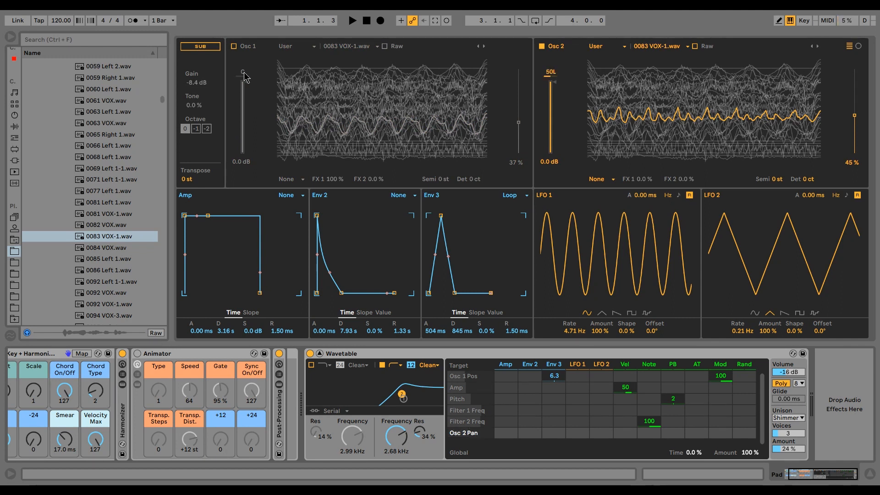
{"action": "double_click", "coordinate": [543, 74]}
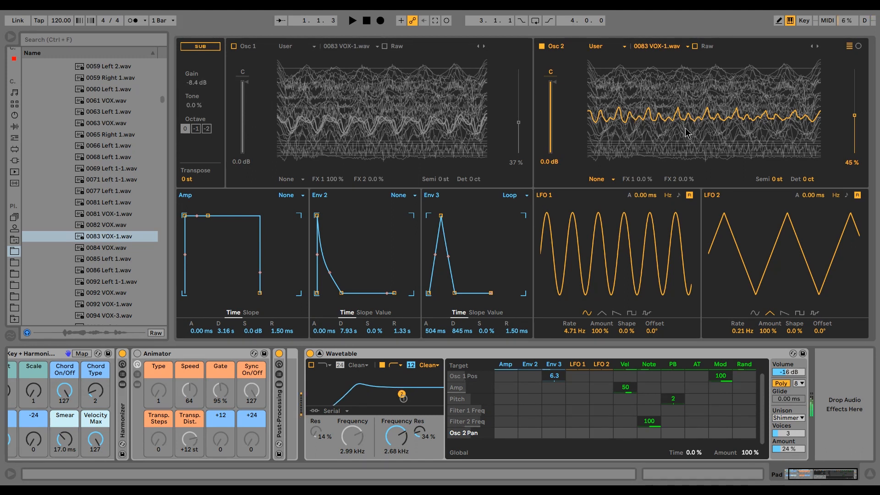
{"action": "left_click_drag", "start_coordinate": [852, 120], "coordinate": [853, 79]}
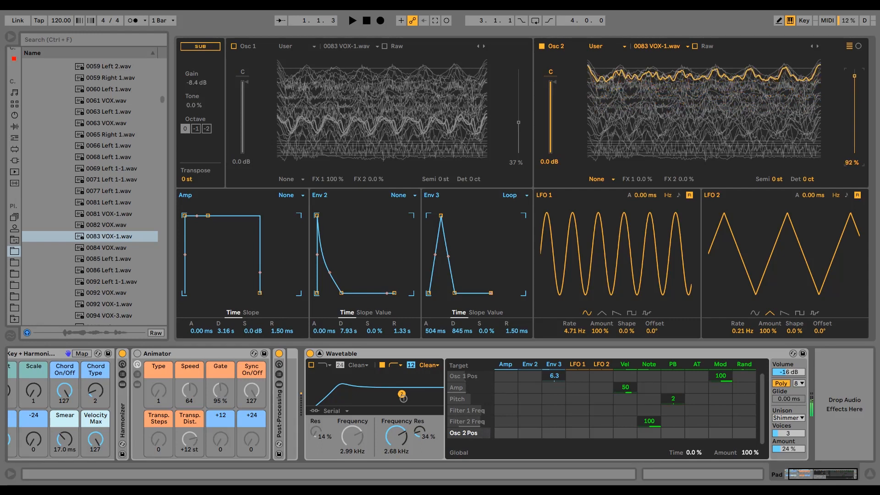
{"action": "left_click_drag", "start_coordinate": [854, 79], "coordinate": [854, 101]}
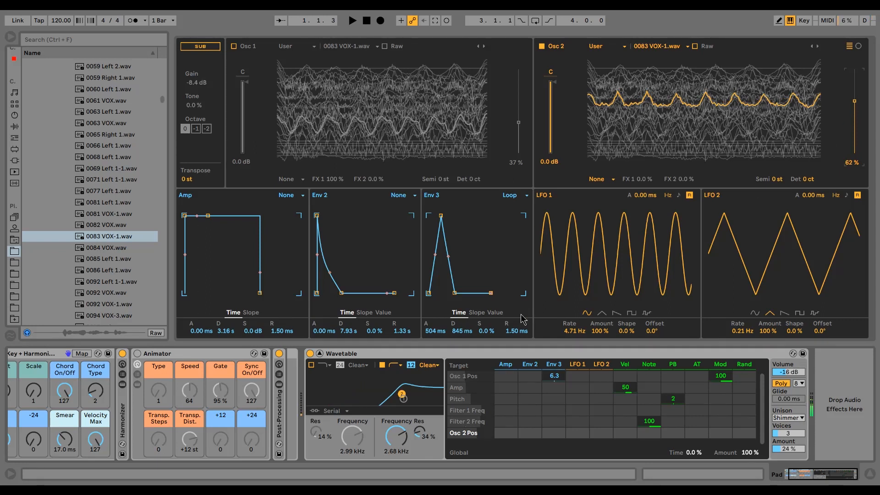
Try Env 3 modulation on Amp, reset it, and set Env 3's modulation of Osc 2's position to 3.1
{"action": "left_click", "coordinate": [563, 388]}
{"action": "left_click_drag", "start_coordinate": [557, 387], "coordinate": [557, 382]}
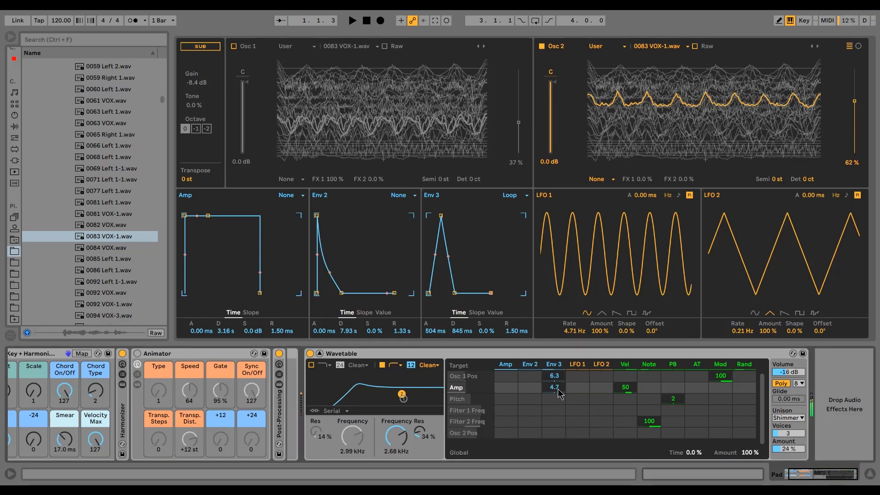
{"action": "double_click", "coordinate": [559, 393]}
{"action": "left_click", "coordinate": [546, 436]}
{"action": "left_click_drag", "start_coordinate": [547, 436], "coordinate": [546, 429]}
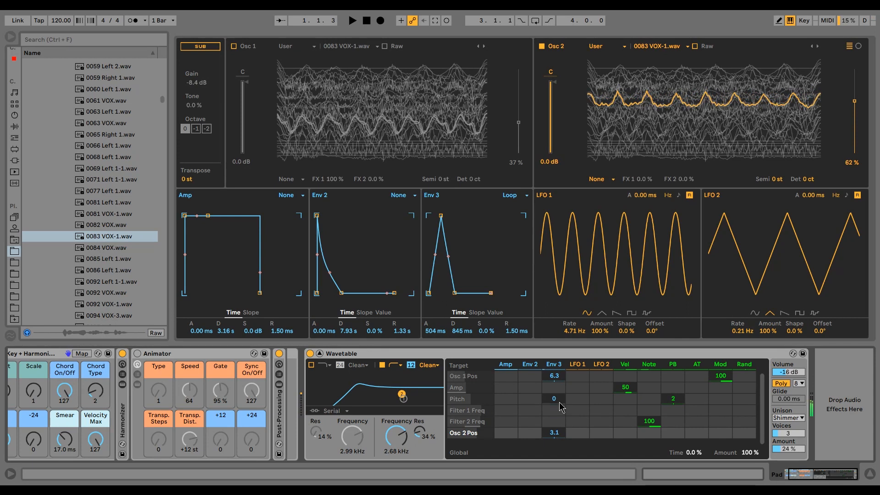
Set Osc 2's position to 61 %, turn Osc 1 back on and try transposing Osc 2 up 12 semitones
{"action": "left_click_drag", "start_coordinate": [855, 101], "coordinate": [855, 104]}
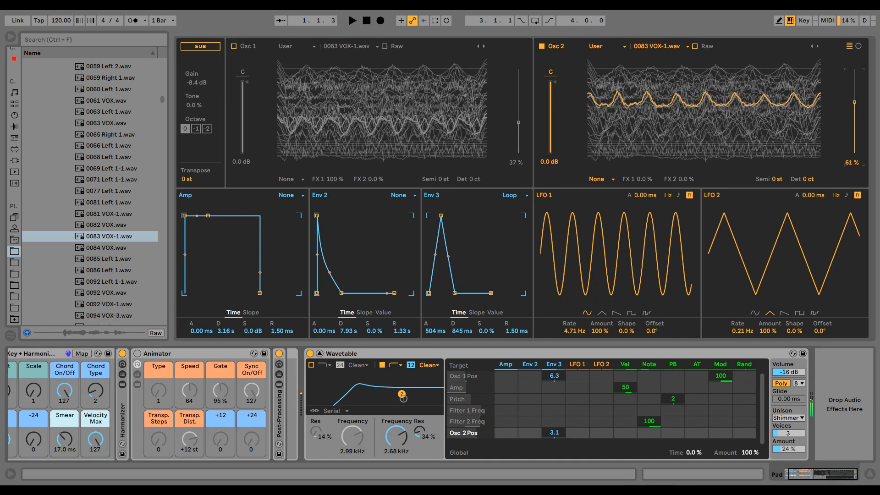
{"action": "left_click", "coordinate": [778, 179]}
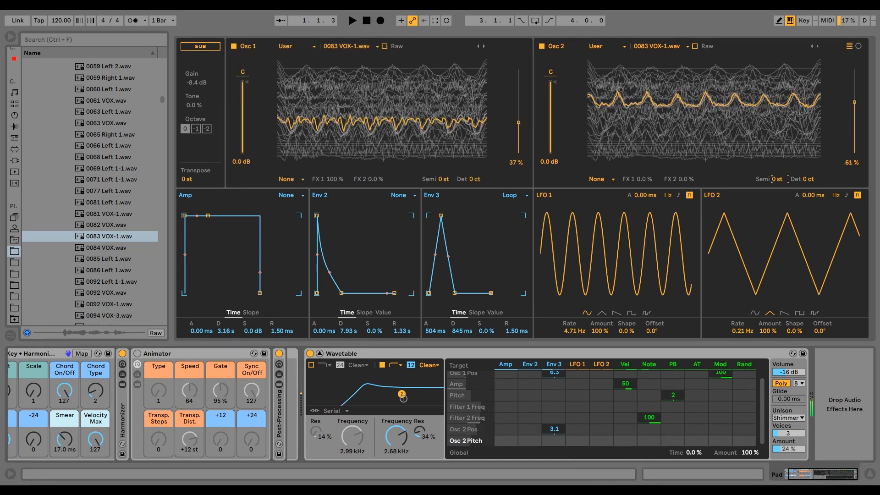
{"action": "left_click_drag", "start_coordinate": [777, 179], "coordinate": [777, 170]}
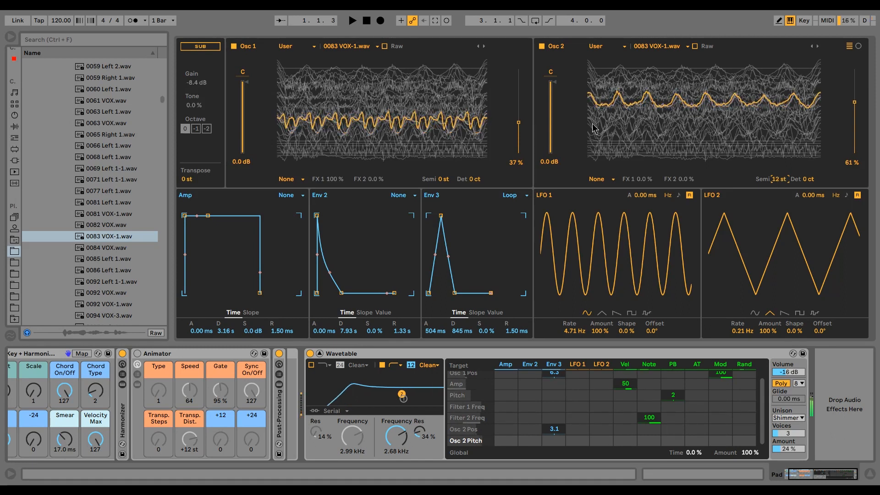
Pan Osc 1 to 25R and Osc 2 to 25L, and return Osc 2's semitone offset to 0 st
{"action": "left_click_drag", "start_coordinate": [552, 74], "coordinate": [468, 84]}
{"action": "left_click_drag", "start_coordinate": [246, 74], "coordinate": [689, 165]}
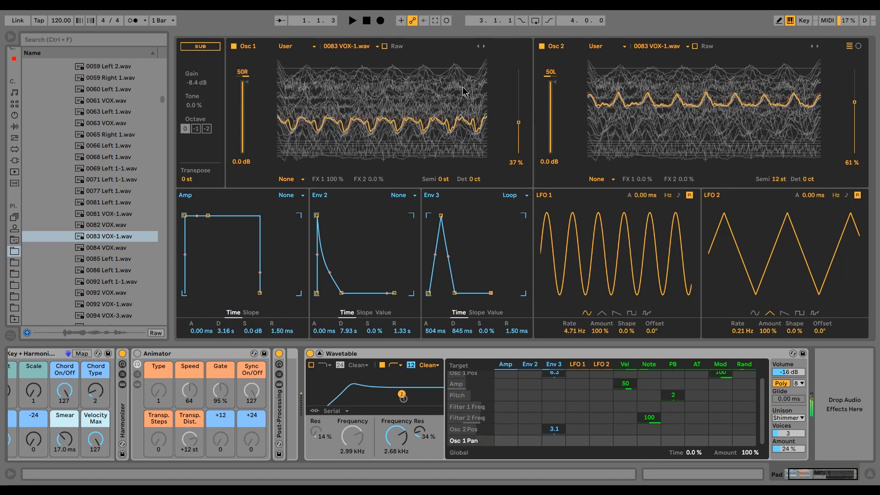
{"action": "left_click_drag", "start_coordinate": [780, 180], "coordinate": [772, 193]}
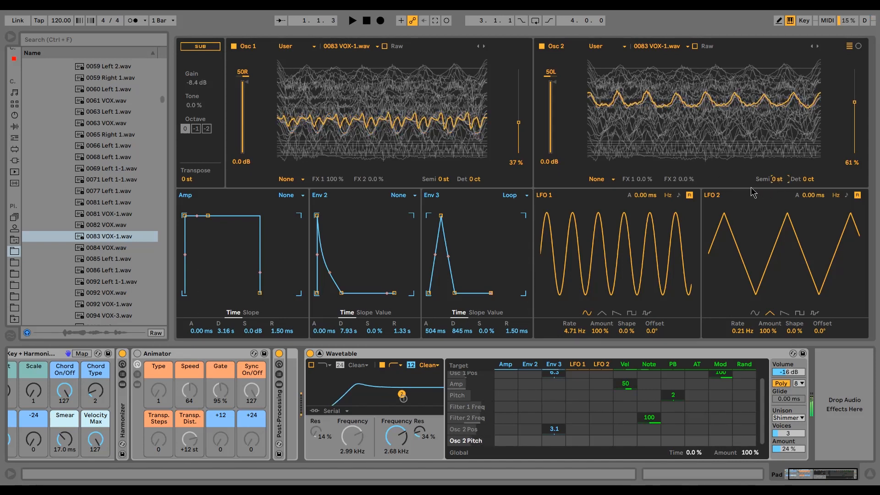
{"action": "left_click_drag", "start_coordinate": [551, 73], "coordinate": [551, 72]}
{"action": "left_click_drag", "start_coordinate": [246, 72], "coordinate": [245, 78]}
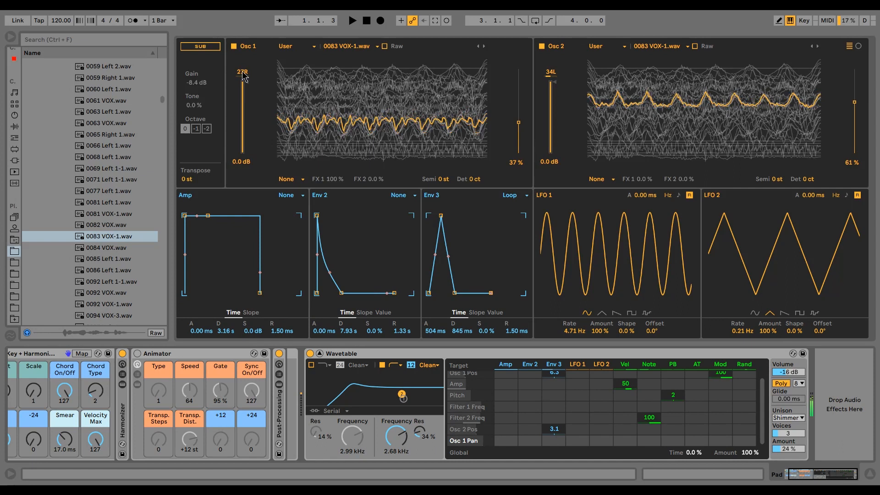
{"action": "left_click_drag", "start_coordinate": [551, 73], "coordinate": [551, 68]}
Turn on the sub oscillator and set its gain to 0.0 dB
{"action": "left_click", "coordinate": [204, 47]}
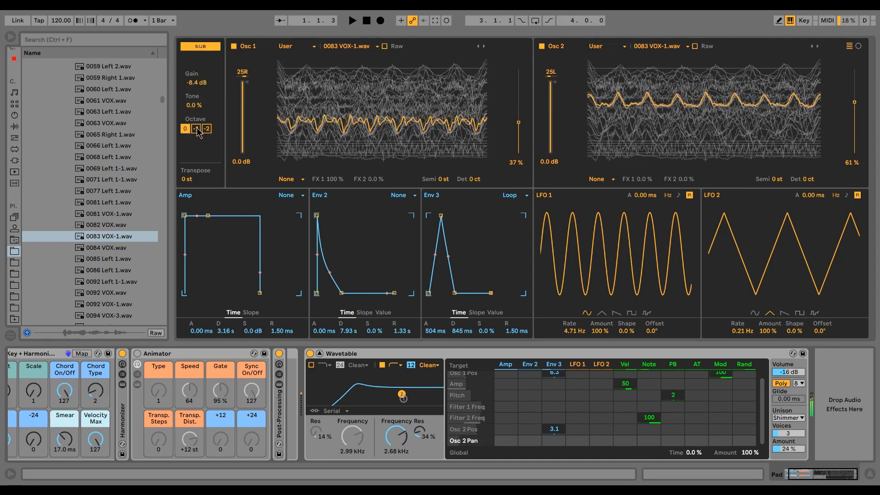
{"action": "left_click_drag", "start_coordinate": [196, 83], "coordinate": [197, 75]}
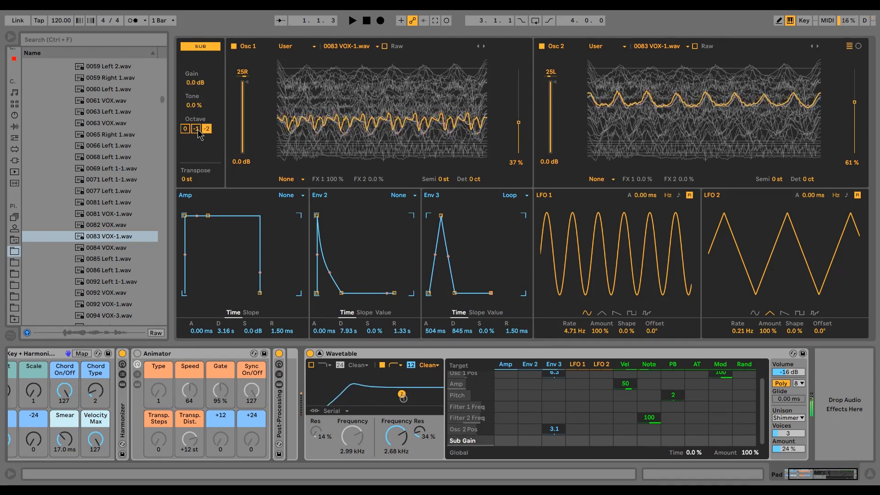
Shape the Amp envelope as a pluck with 48.8 ms attack, 357 ms decay, -inf dB sustain and 899 ms release
{"action": "left_click_drag", "start_coordinate": [184, 215], "coordinate": [193, 215]}
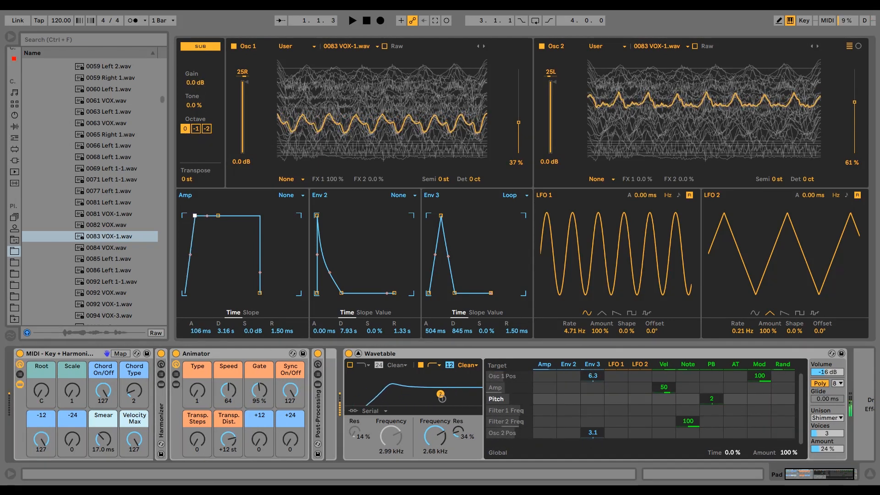
{"action": "left_click_drag", "start_coordinate": [260, 292], "coordinate": [277, 292]}
{"action": "left_click_drag", "start_coordinate": [218, 216], "coordinate": [215, 293]}
{"action": "left_click_drag", "start_coordinate": [206, 242], "coordinate": [205, 287]}
{"action": "left_click_drag", "start_coordinate": [195, 215], "coordinate": [193, 216]}
{"action": "left_click_drag", "start_coordinate": [214, 293], "coordinate": [207, 293]}
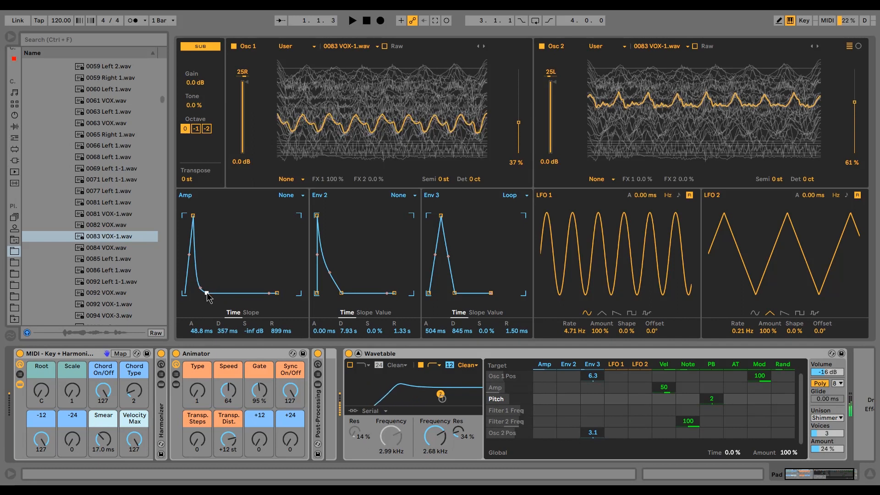
Set the Animator's Speed to 84 and the Harmonizer's -24 octave control to 127
{"action": "left_click_drag", "start_coordinate": [229, 391], "coordinate": [228, 381]}
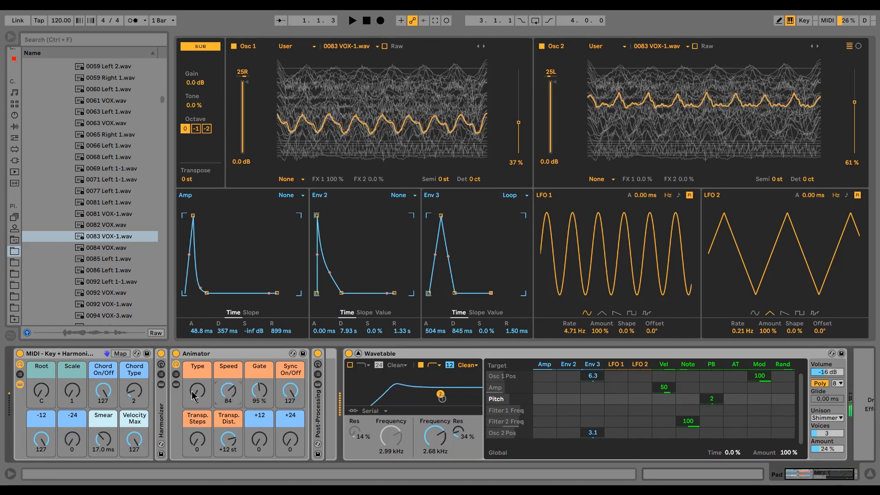
{"action": "left_click_drag", "start_coordinate": [72, 440], "coordinate": [72, 412]}
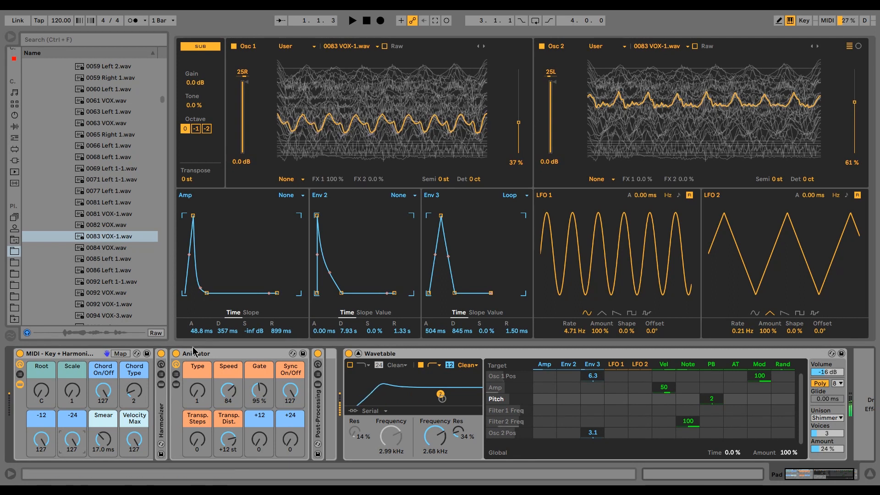
Turn off the Animator and reshape the Amp envelope with 780 ms attack, 6.20 s decay and 0.0 dB sustain
{"action": "left_click", "coordinate": [174, 353]}
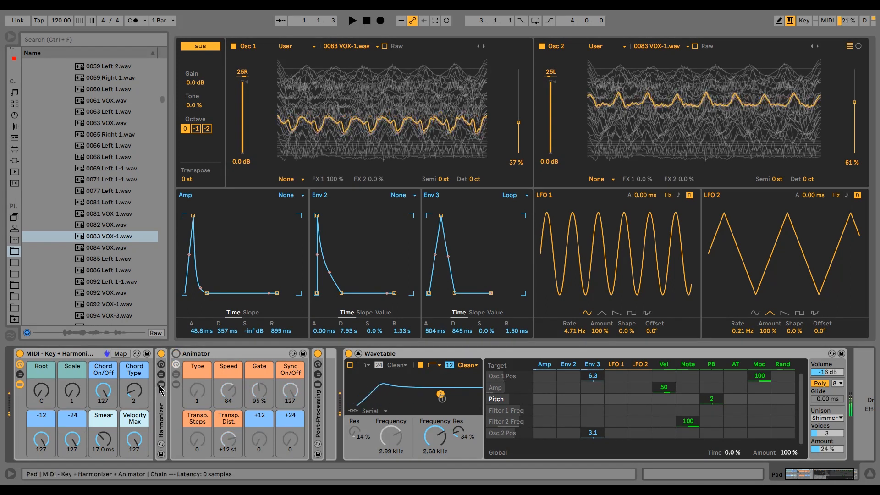
{"action": "left_click_drag", "start_coordinate": [207, 292], "coordinate": [222, 293]}
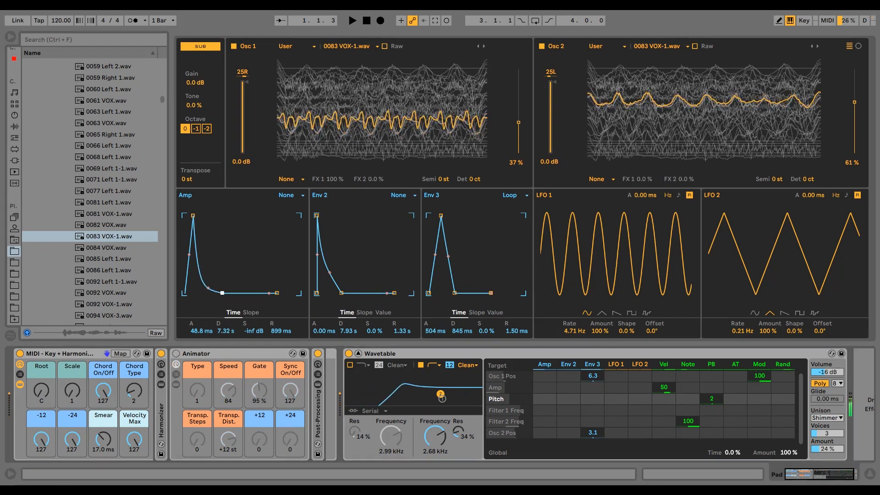
{"action": "left_click_drag", "start_coordinate": [193, 216], "coordinate": [202, 216]}
{"action": "left_click_drag", "start_coordinate": [231, 293], "coordinate": [229, 216]}
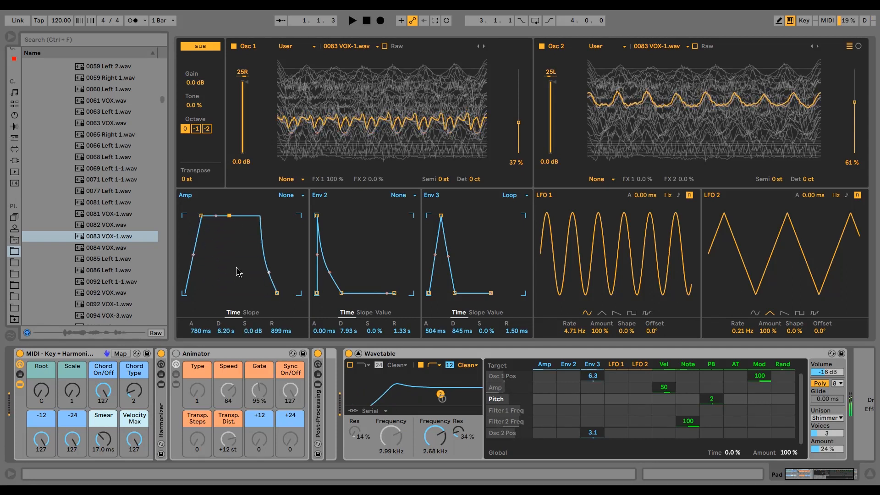
Set the Harmonizer's -24 control to 0 and, after trying the lower sub octaves, turn off the sub oscillator with its octave at -1
{"action": "left_click_drag", "start_coordinate": [75, 441], "coordinate": [75, 486]}
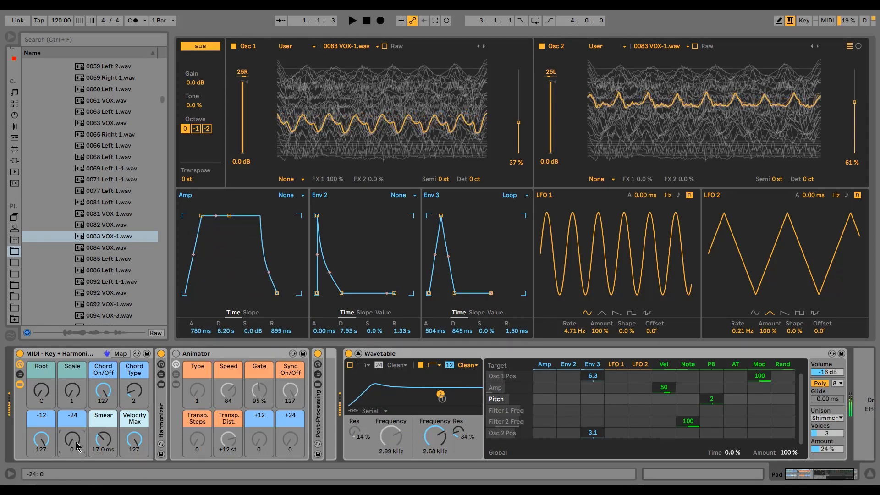
{"action": "left_click", "coordinate": [197, 130]}
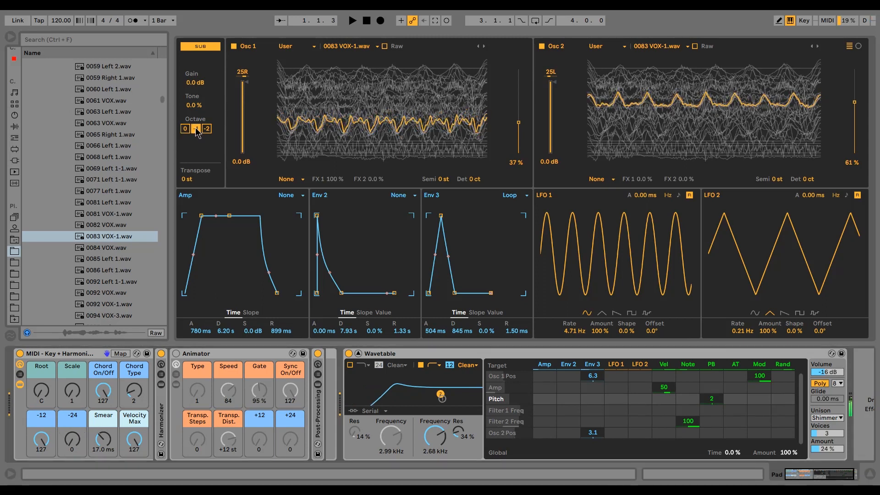
{"action": "left_click", "coordinate": [207, 130]}
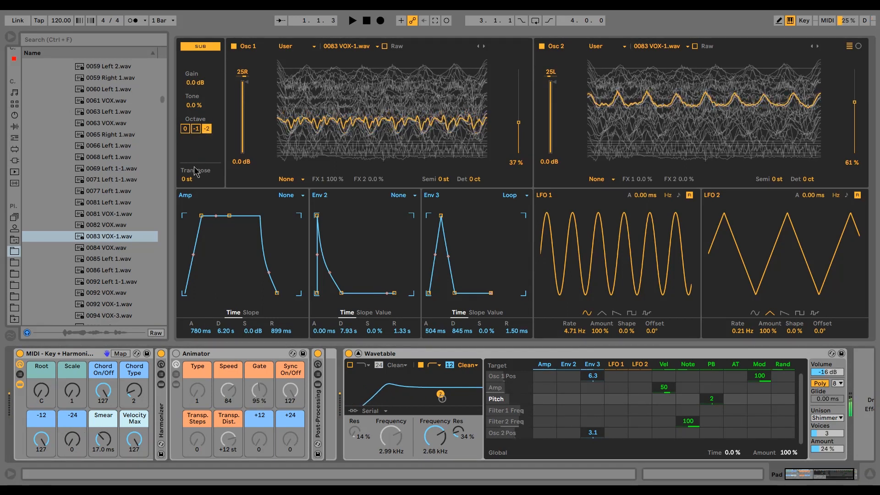
{"action": "left_click", "coordinate": [200, 46]}
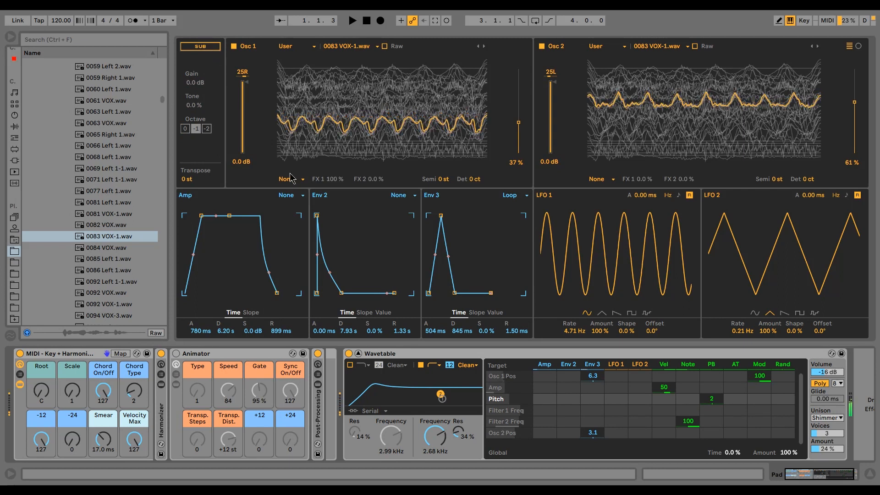
Find FX - Mixing Channel Strip.adg in the red collection, add it after Wavetable and set its Low Cut to 195 Hz
{"action": "left_click_drag", "start_coordinate": [820, 475], "coordinate": [827, 477]}
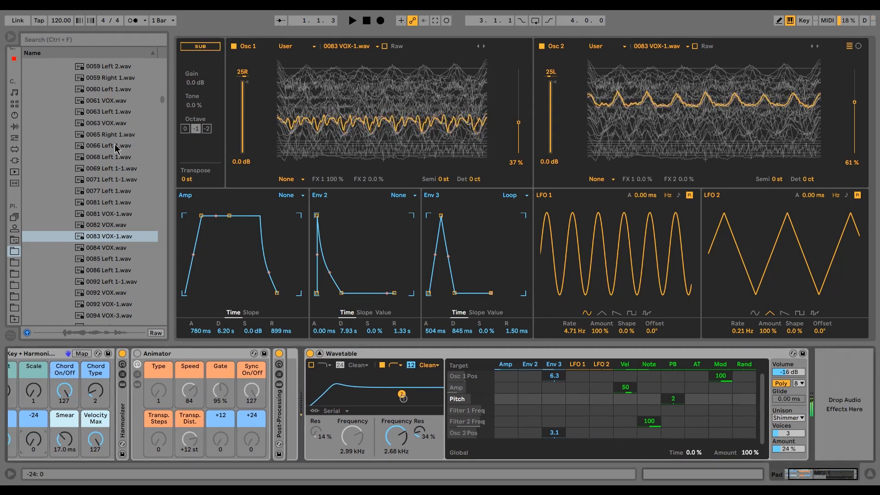
{"action": "left_click", "coordinate": [14, 124]}
{"action": "left_click", "coordinate": [15, 137]}
{"action": "left_click", "coordinate": [16, 148]}
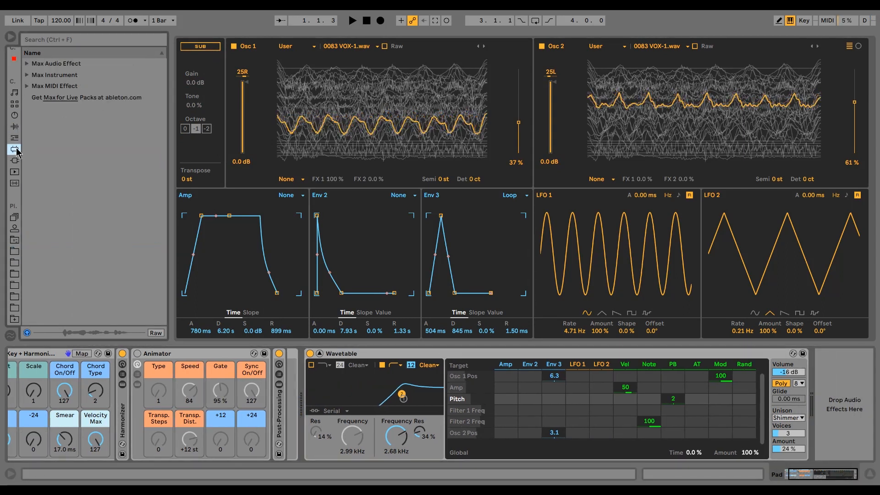
{"action": "left_click", "coordinate": [17, 128]}
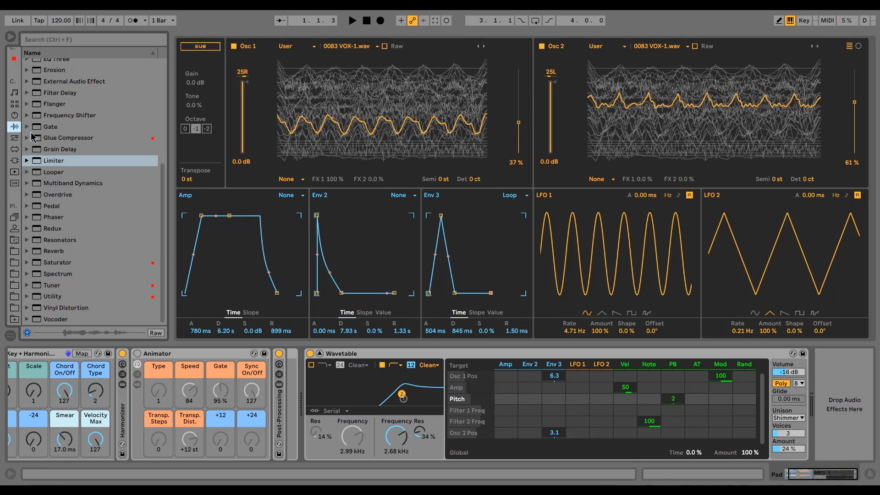
{"action": "left_click", "coordinate": [14, 58]}
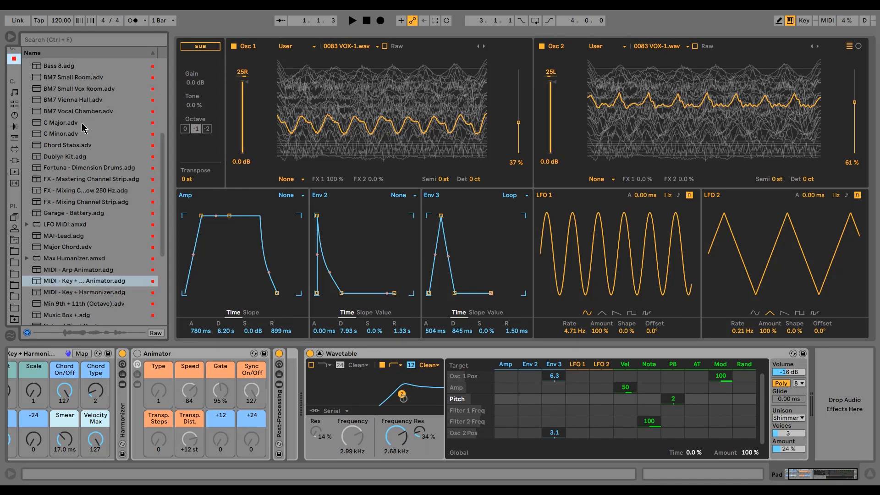
{"action": "scroll", "coordinate": [91, 174], "scroll_direction": "up", "scroll_amount": 3}
{"action": "double_click", "coordinate": [100, 262]}
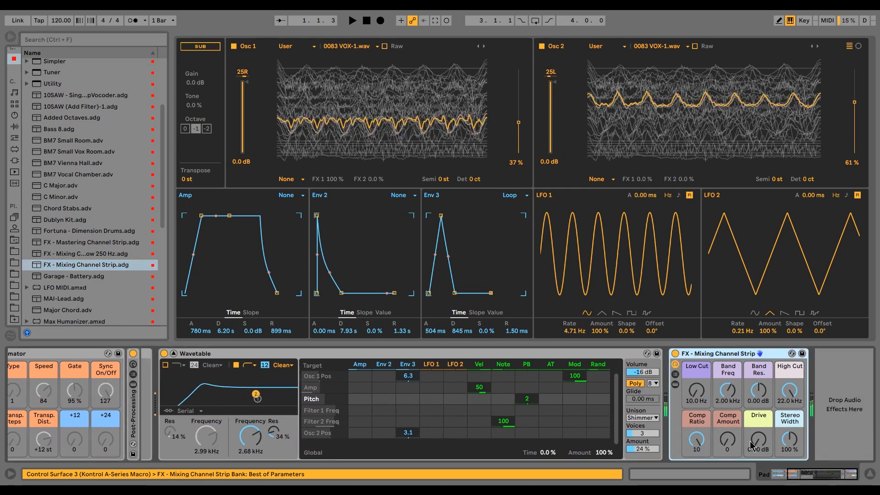
{"action": "mouse_move", "coordinate": [683, 393]}
{"action": "left_mouse_down"}
{"action": "mouse_move", "coordinate": [683, 377]}
{"action": "mouse_move", "coordinate": [699, 390]}
{"action": "left_mouse_up"}
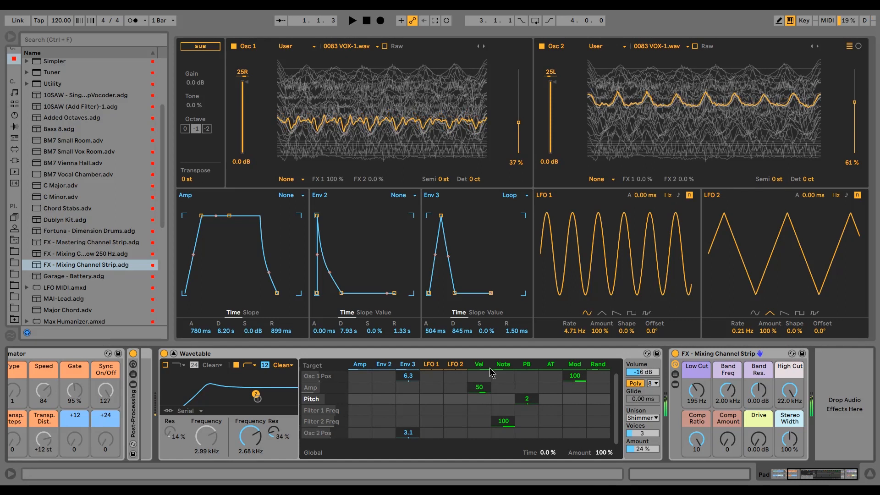
Set Env 3's modulation amount to 2.5 for Osc 2's position and 7.0 for Osc 1's position
{"action": "double_click", "coordinate": [415, 434]}
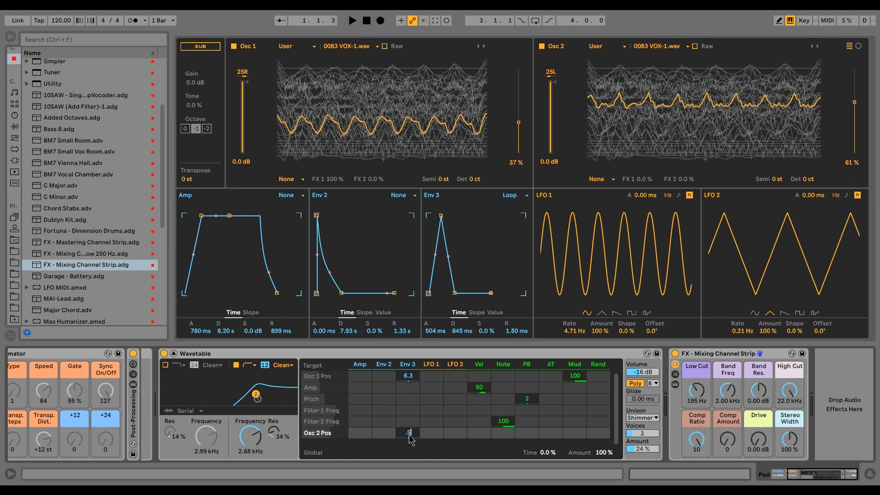
{"action": "left_click_drag", "start_coordinate": [410, 439], "coordinate": [409, 435]}
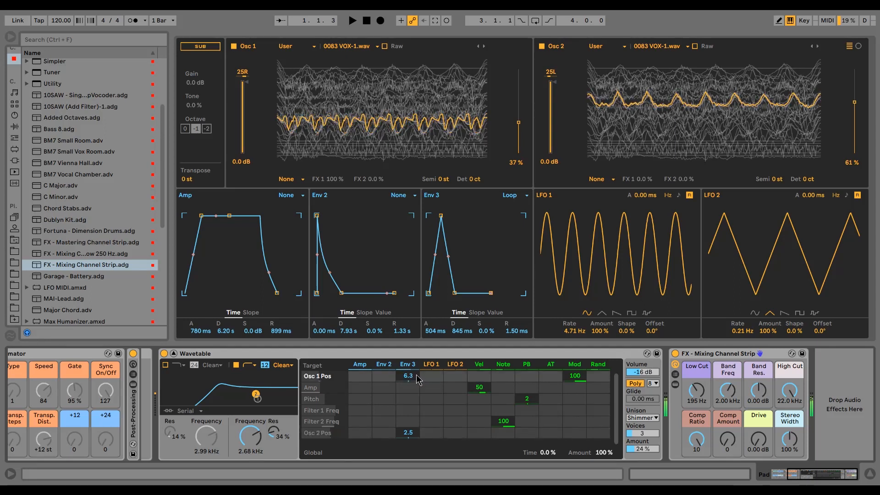
{"action": "left_click_drag", "start_coordinate": [412, 377], "coordinate": [412, 374]}
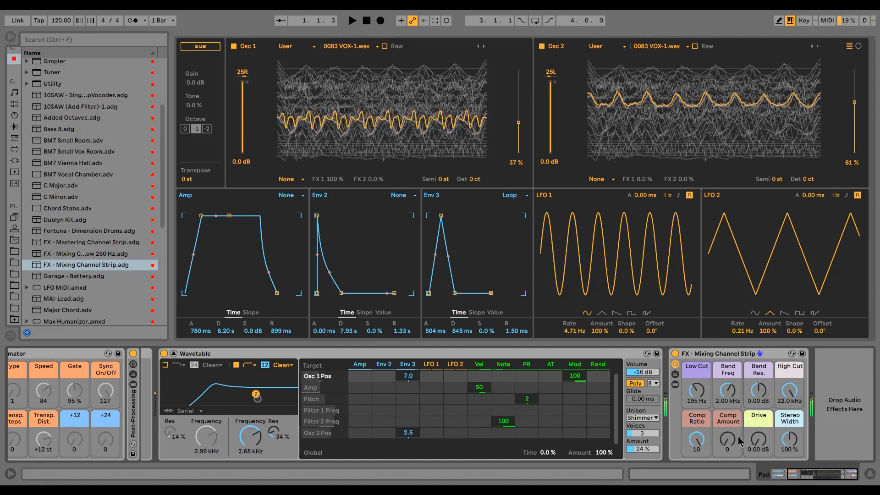
Set the channel strip's Comp Amount to 14 and Drive to 1.42 dB, and try a 179 % Stereo Width before undoing it
{"action": "left_click_drag", "start_coordinate": [727, 439], "coordinate": [728, 434]}
{"action": "left_click_drag", "start_coordinate": [789, 440], "coordinate": [789, 436]}
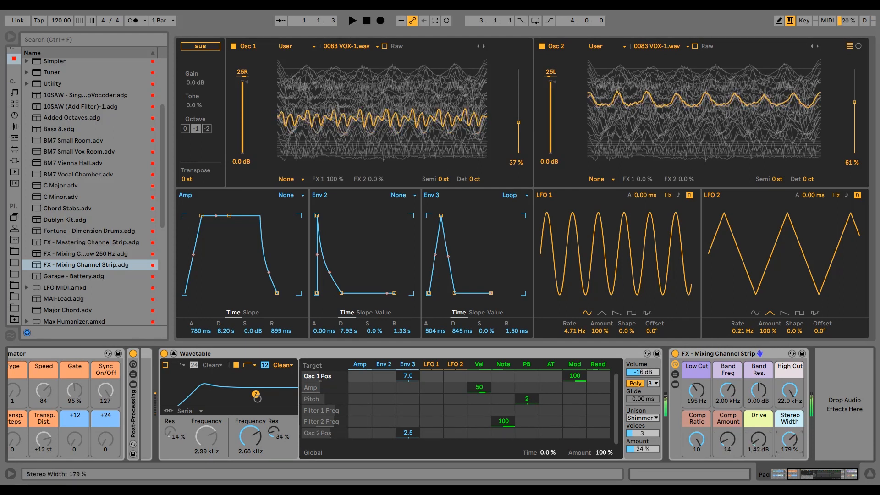
{"action": "key", "text": "ctrl+z"}
{"action": "left_click", "coordinate": [653, 447]}
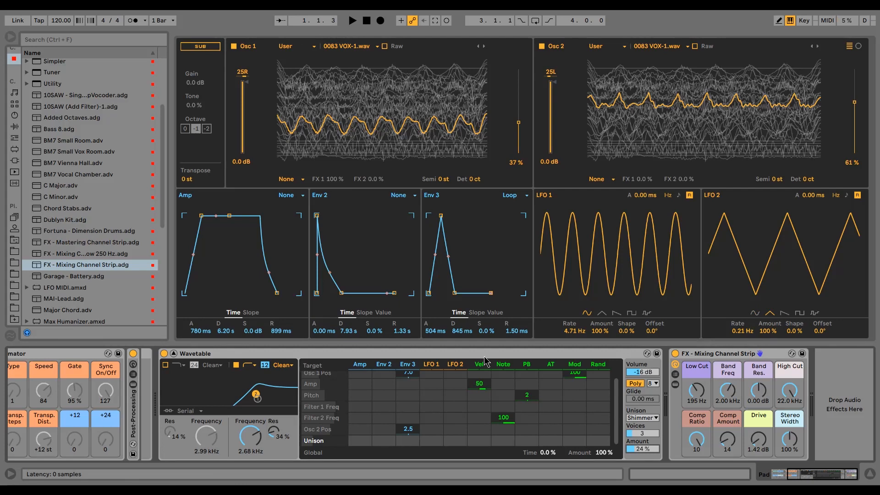
Collapse the expanded Wavetable view, switch to the Bass track and play low notes to audition its sound
{"action": "left_click", "coordinate": [173, 354]}
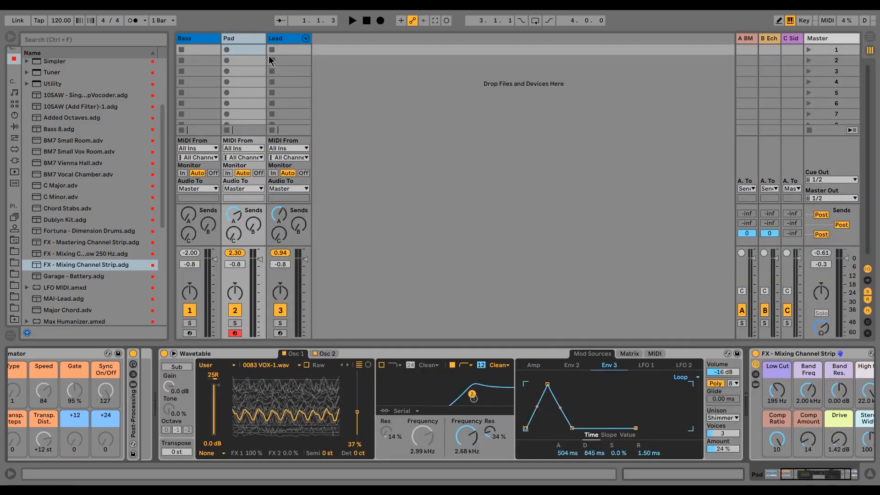
{"action": "left_click", "coordinate": [279, 38]}
{"action": "left_click", "coordinate": [204, 38]}
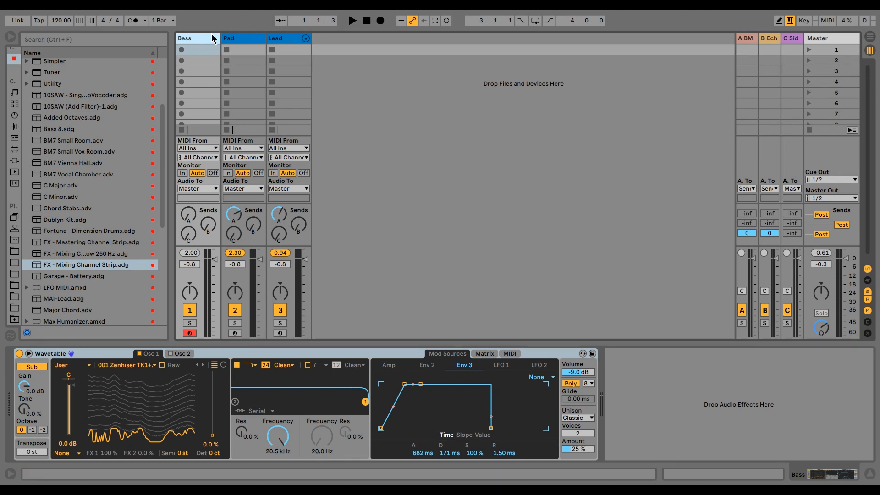
{"action": "key", "text": "a"}
{"action": "key", "text": "z"}
{"action": "key", "text": "a"}
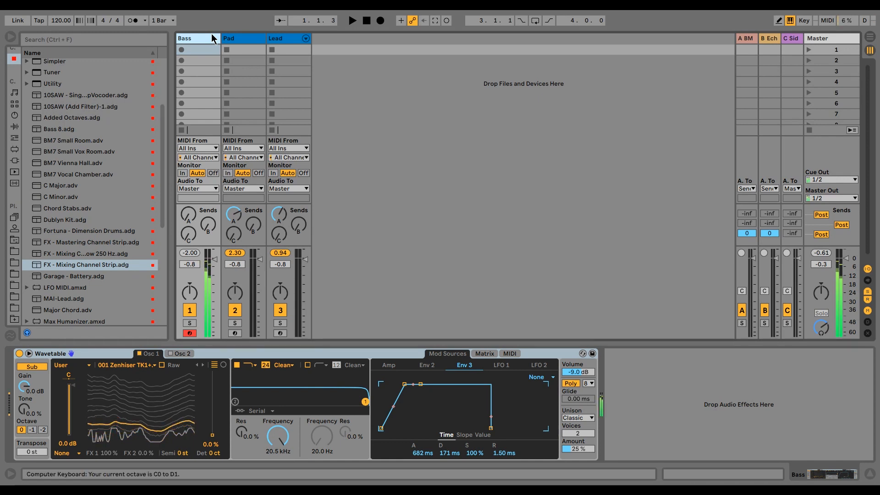
Switch to the Lead track, raise the keyboard octave and play notes to audition its sound
{"action": "left_click", "coordinate": [291, 37]}
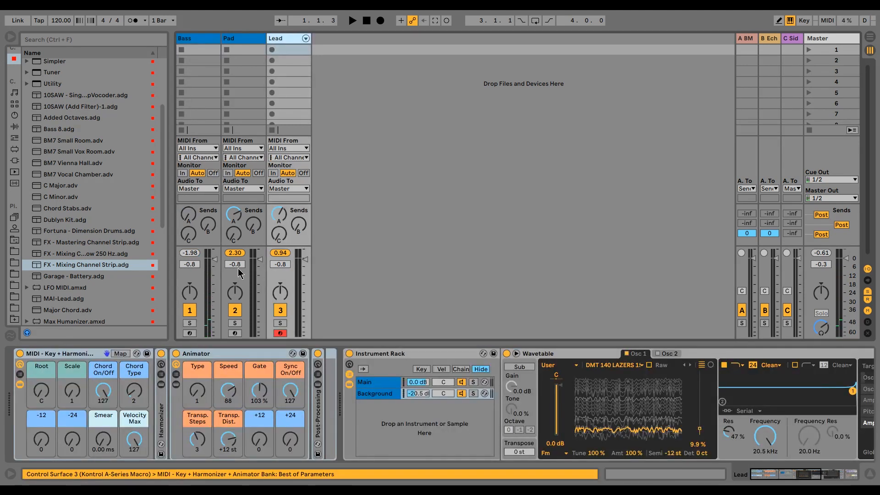
{"action": "key", "text": "a"}
{"action": "key", "text": "x"}
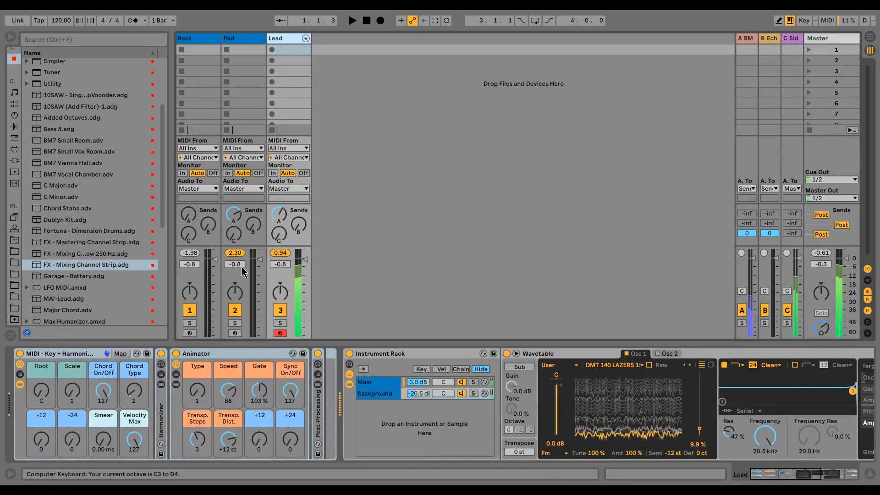
Switch to the Pad track, lower the keyboard octave and play notes to audition its sound
{"action": "left_click", "coordinate": [257, 45]}
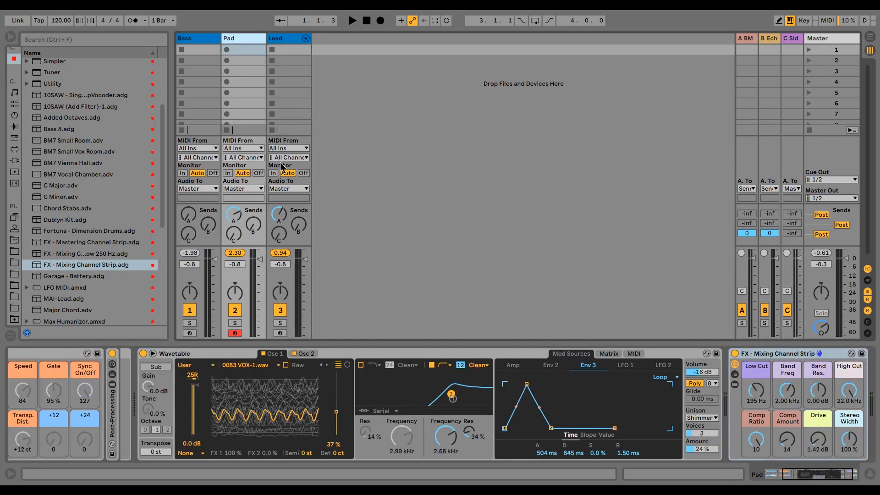
{"action": "key", "text": "z"}
{"action": "key", "text": "a"}
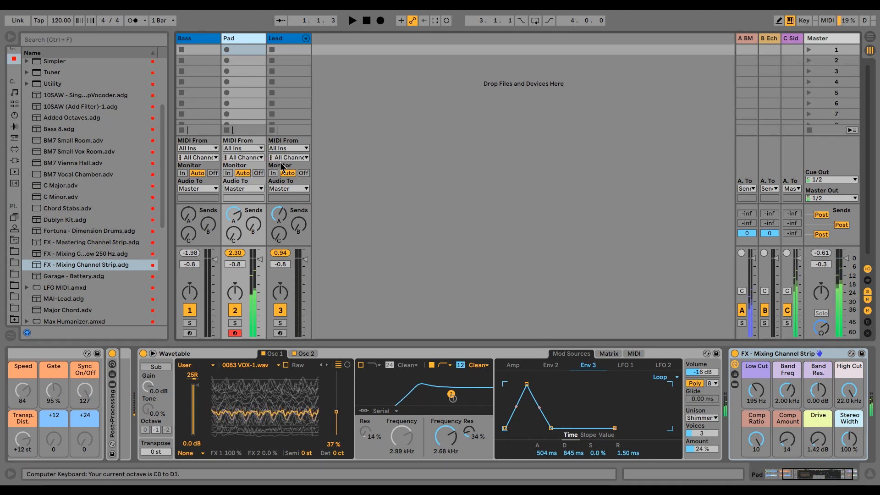
{"action": "key", "text": "z"}
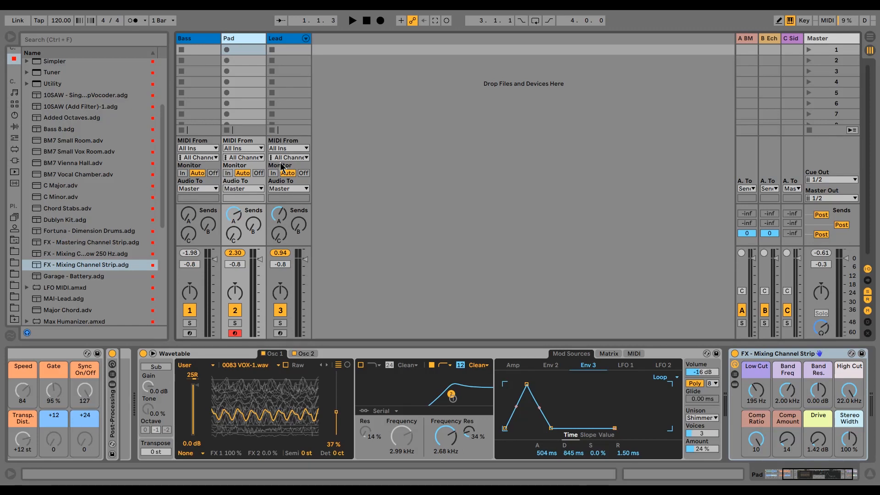
{"action": "key", "text": "a"}
Expand the Pad track's Wavetable view and check the effect mode options of Osc 1
{"action": "left_click", "coordinate": [153, 354]}
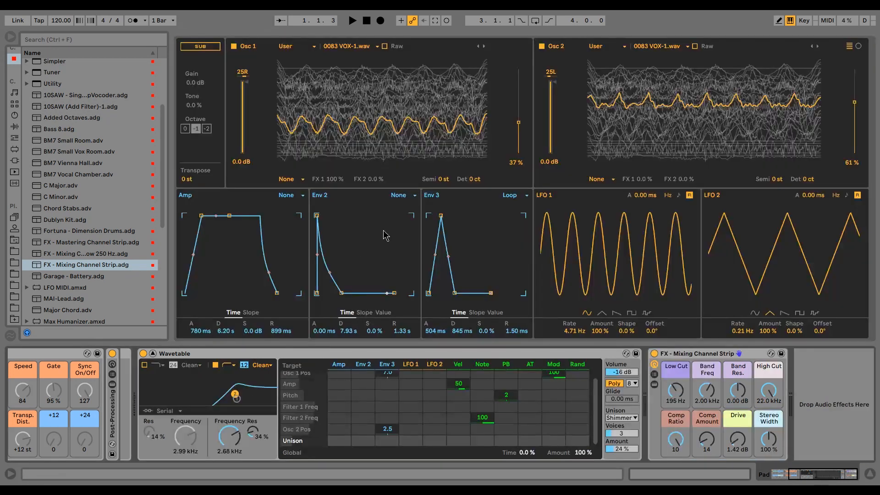
{"action": "left_click", "coordinate": [301, 180]}
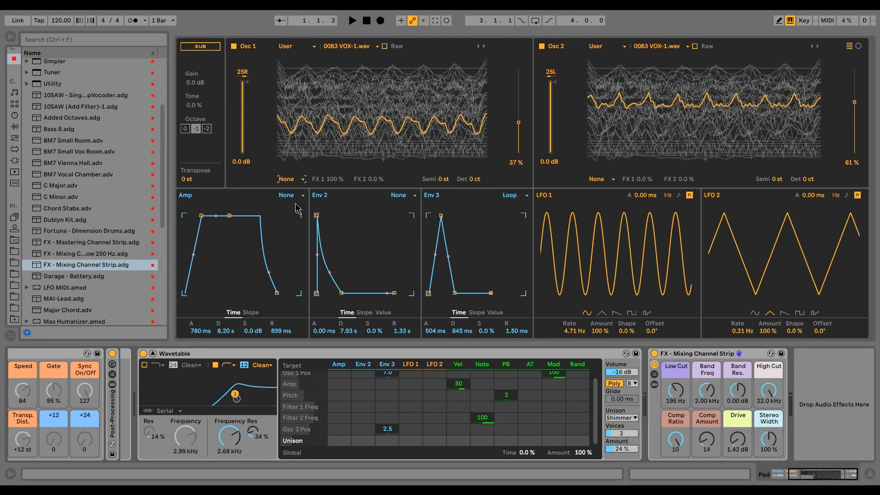